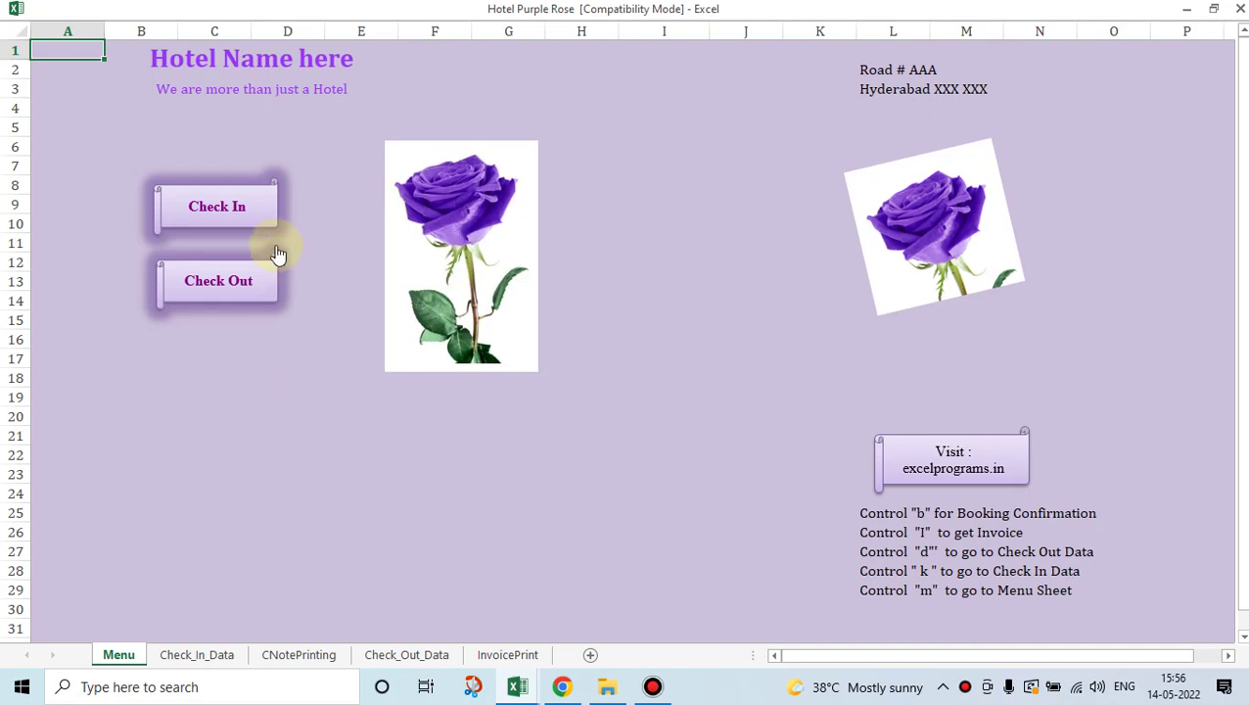
Step: Preview the Check In and Check Out forms from the Menu sheet, closing each without entering data
left_click(250, 220)
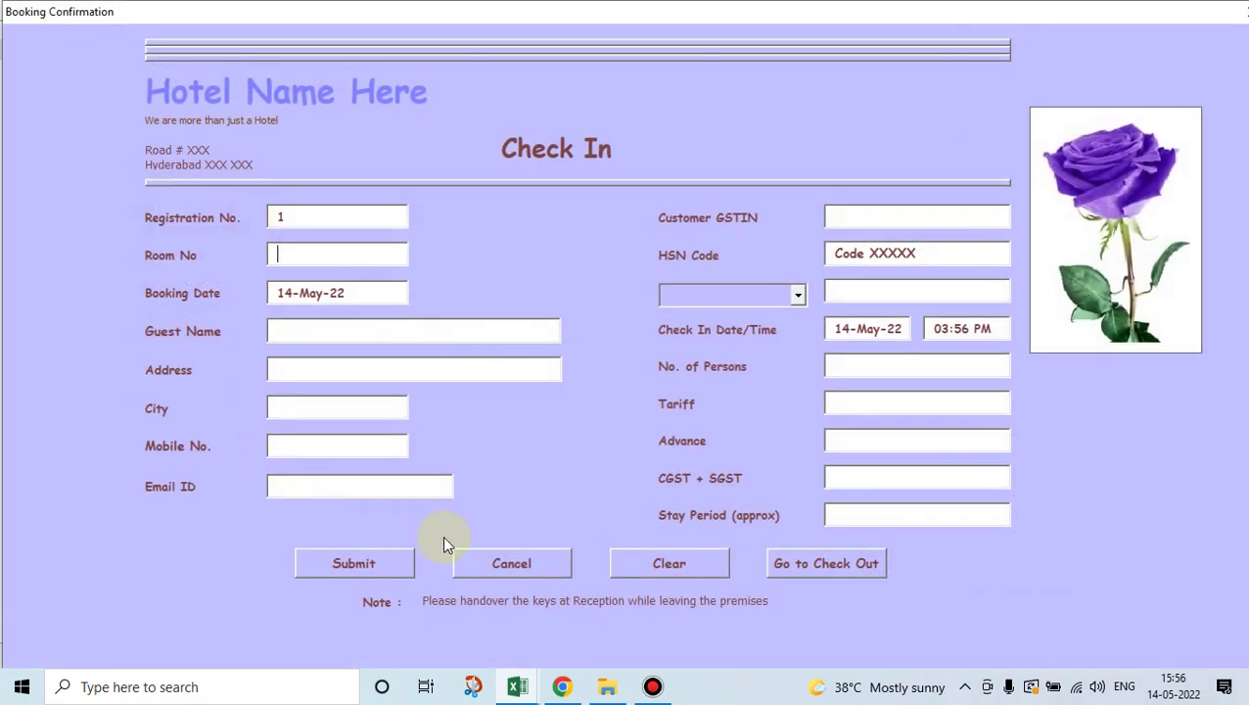
left_click(501, 562)
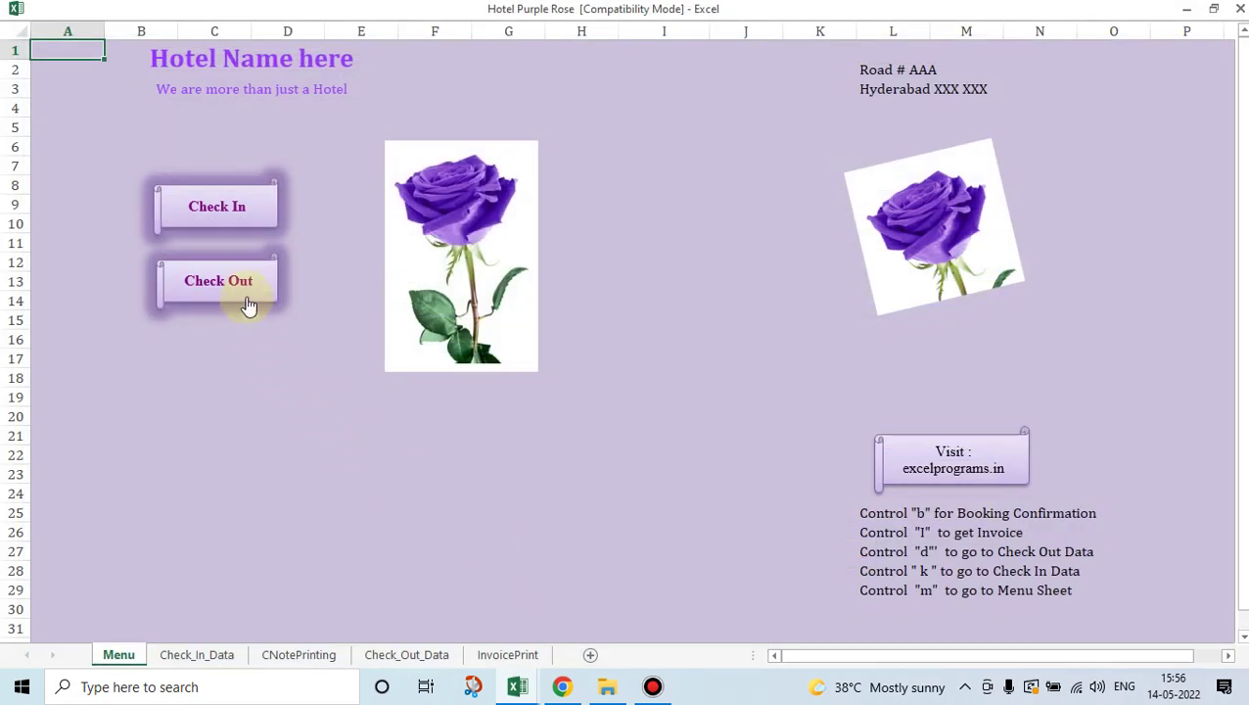
left_click(242, 284)
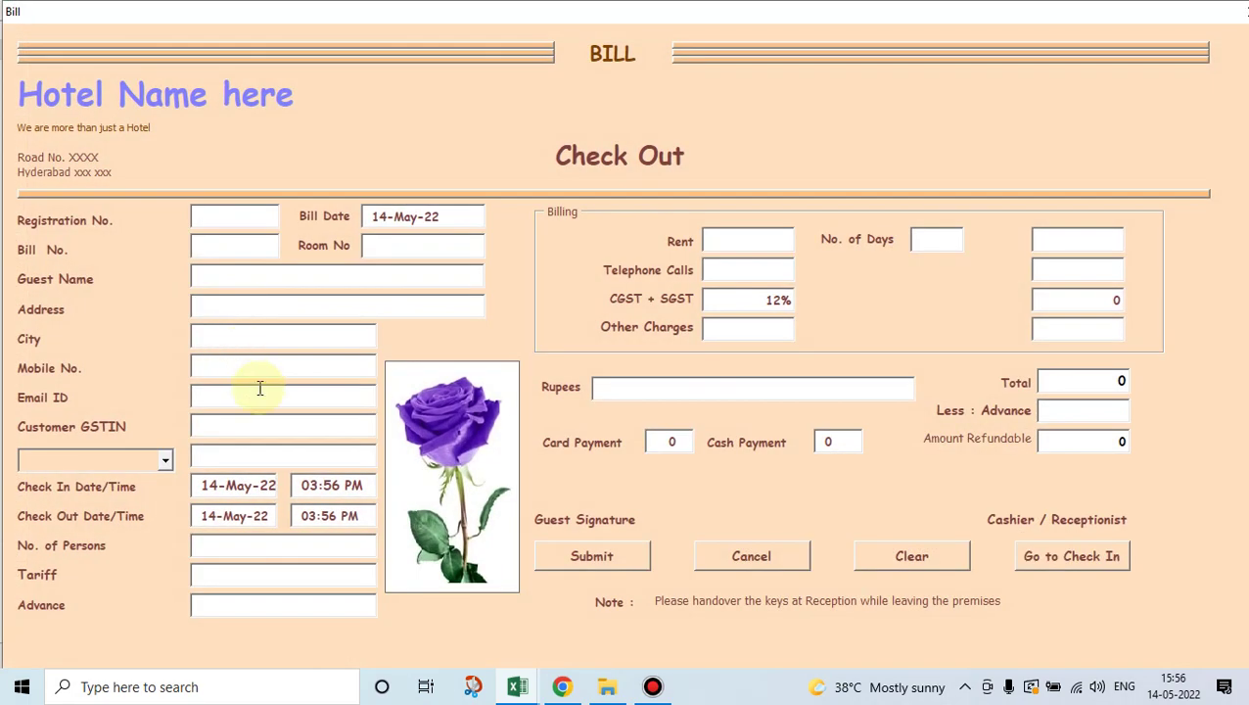
left_click(718, 559)
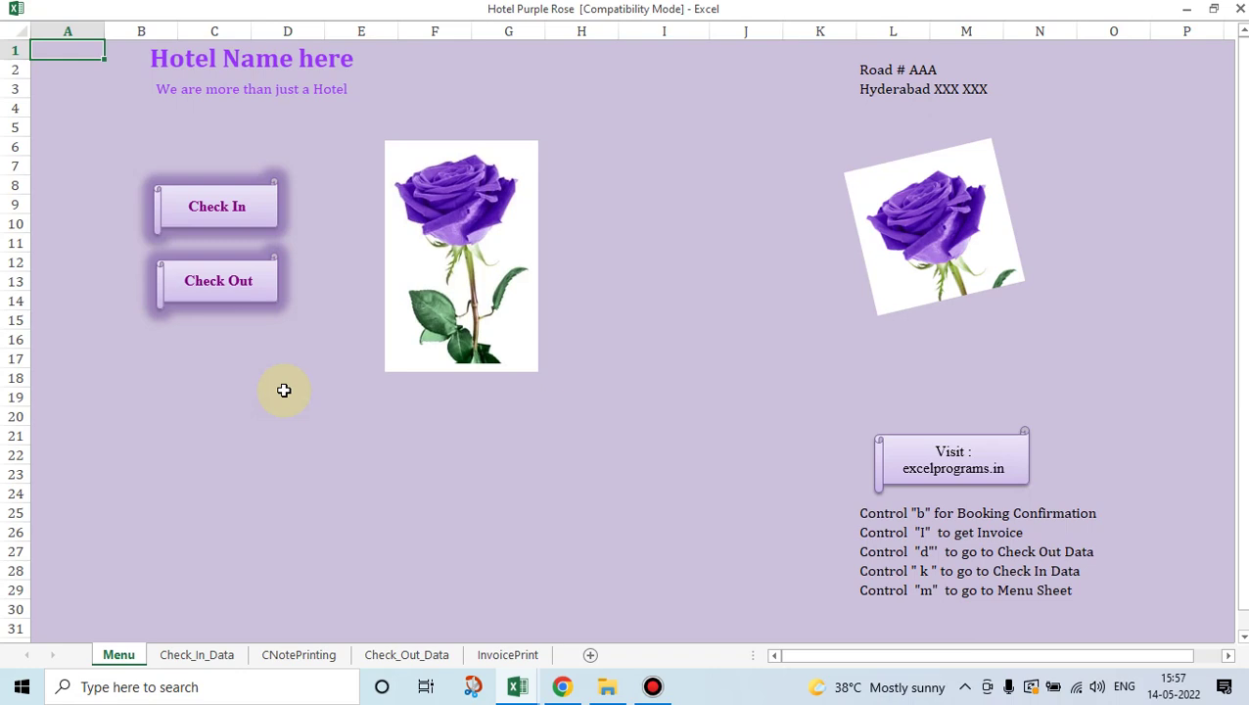
Step: Open the Check Out form, switch from it directly to the Check In form, and return to the Menu sheet
left_click(231, 281)
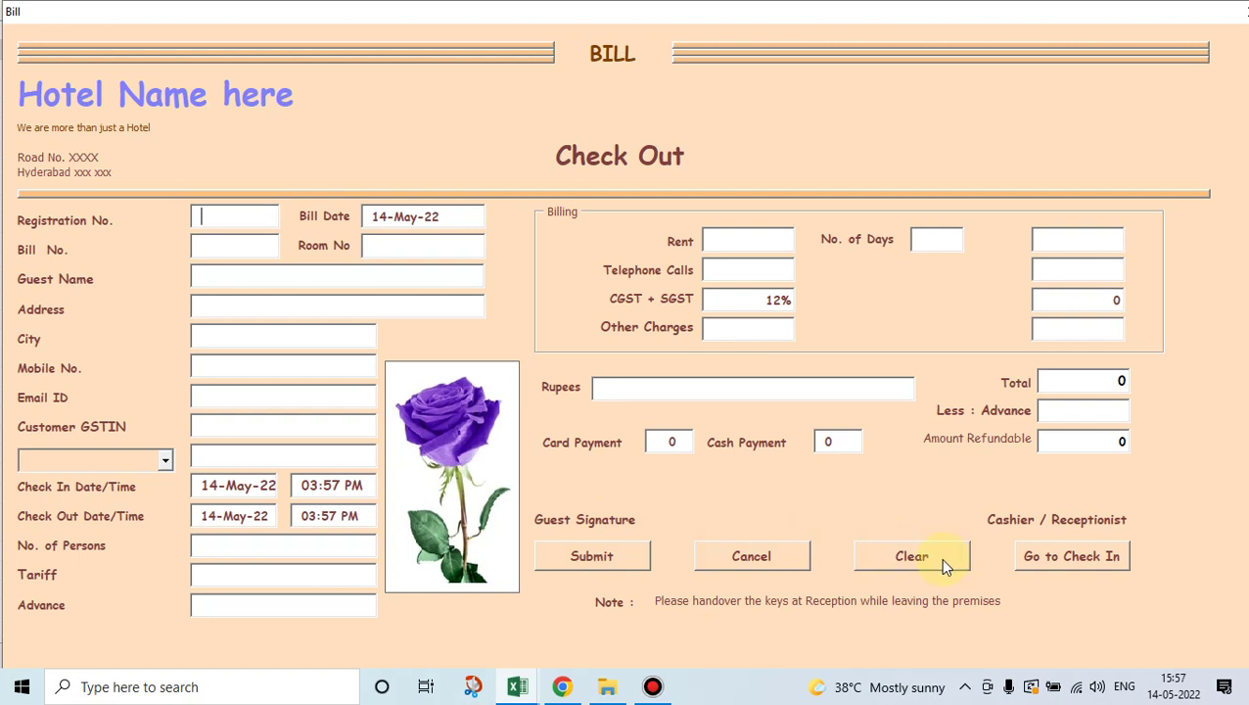
left_click(1043, 557)
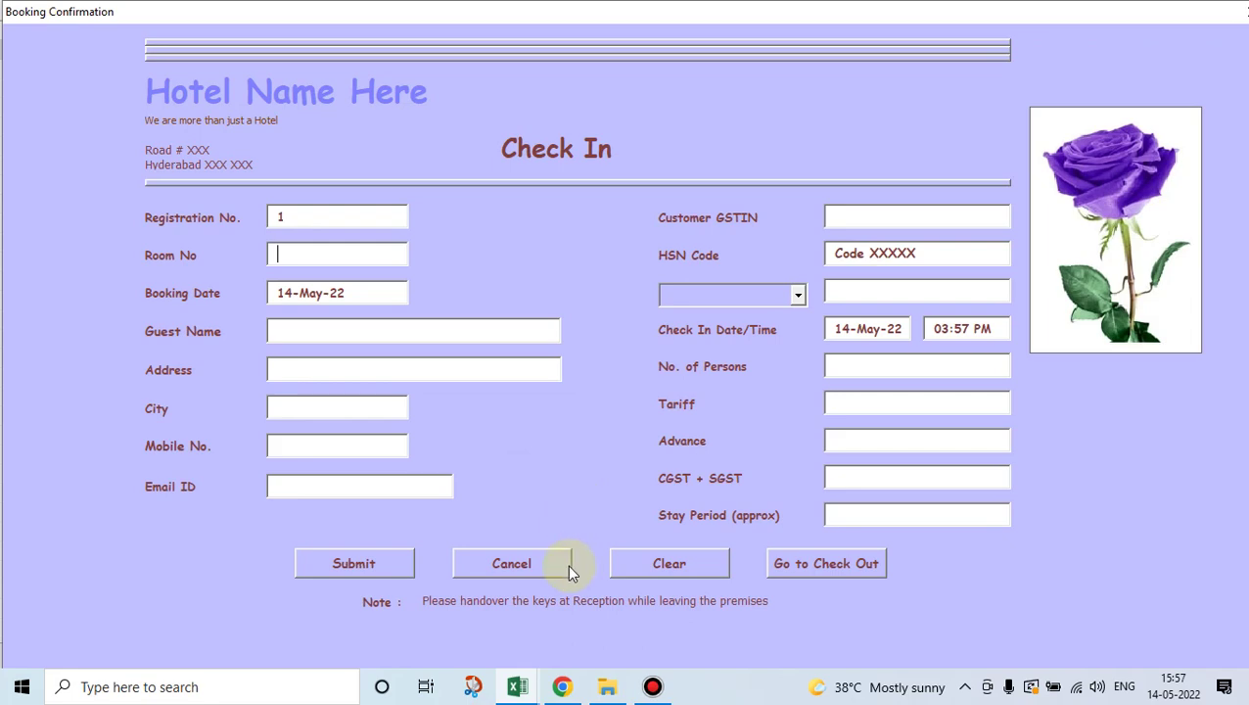
left_click(538, 564)
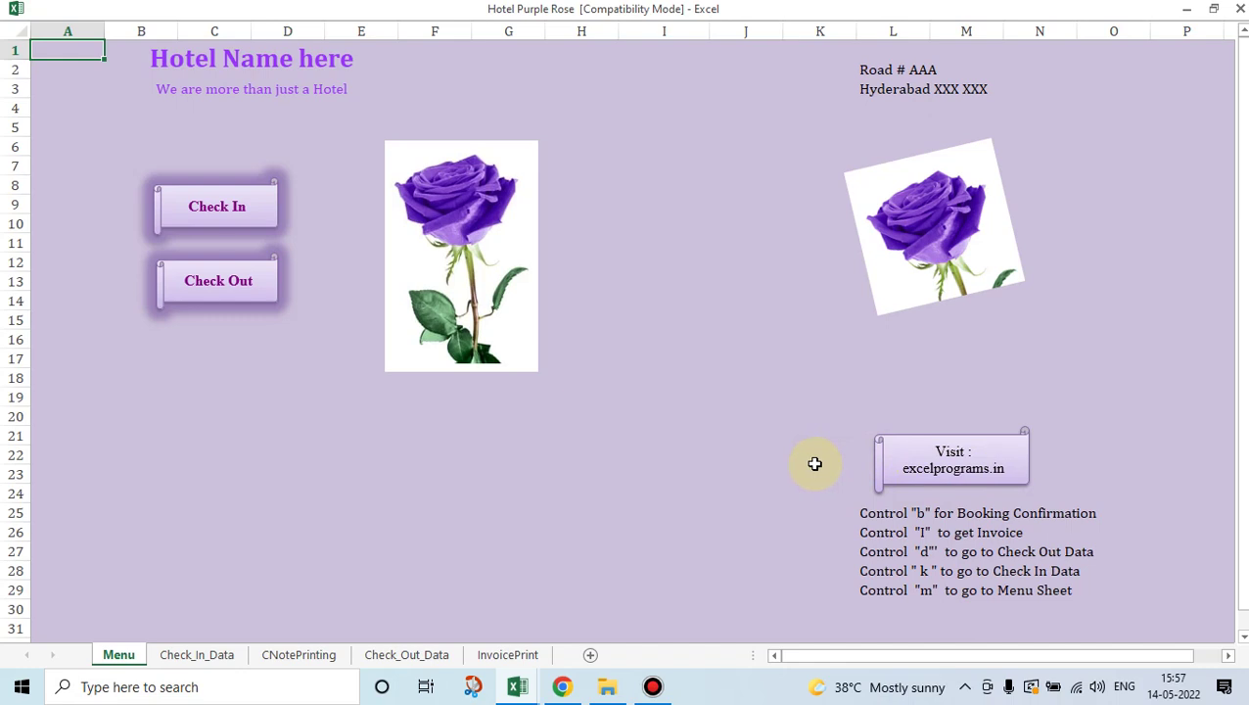
left_click(473, 452)
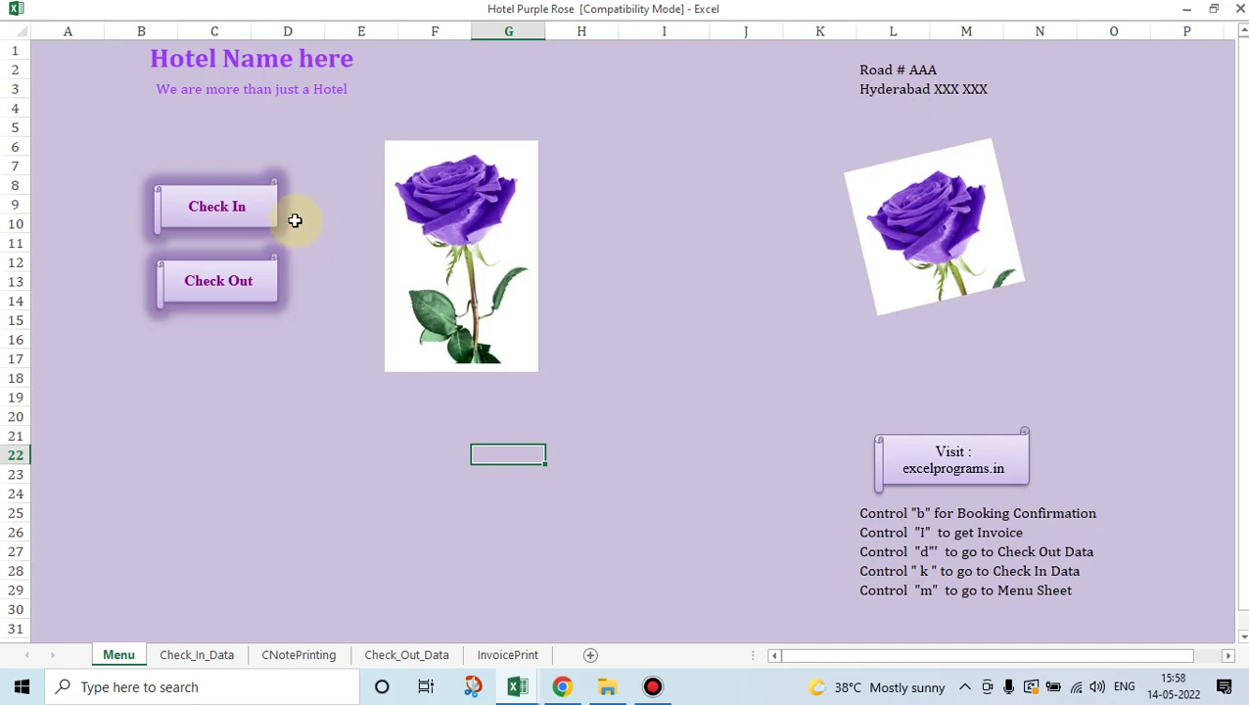
Step: Examine the Check In booking fields and the Check Out billing fields once more, cancelling both forms
left_click(216, 213)
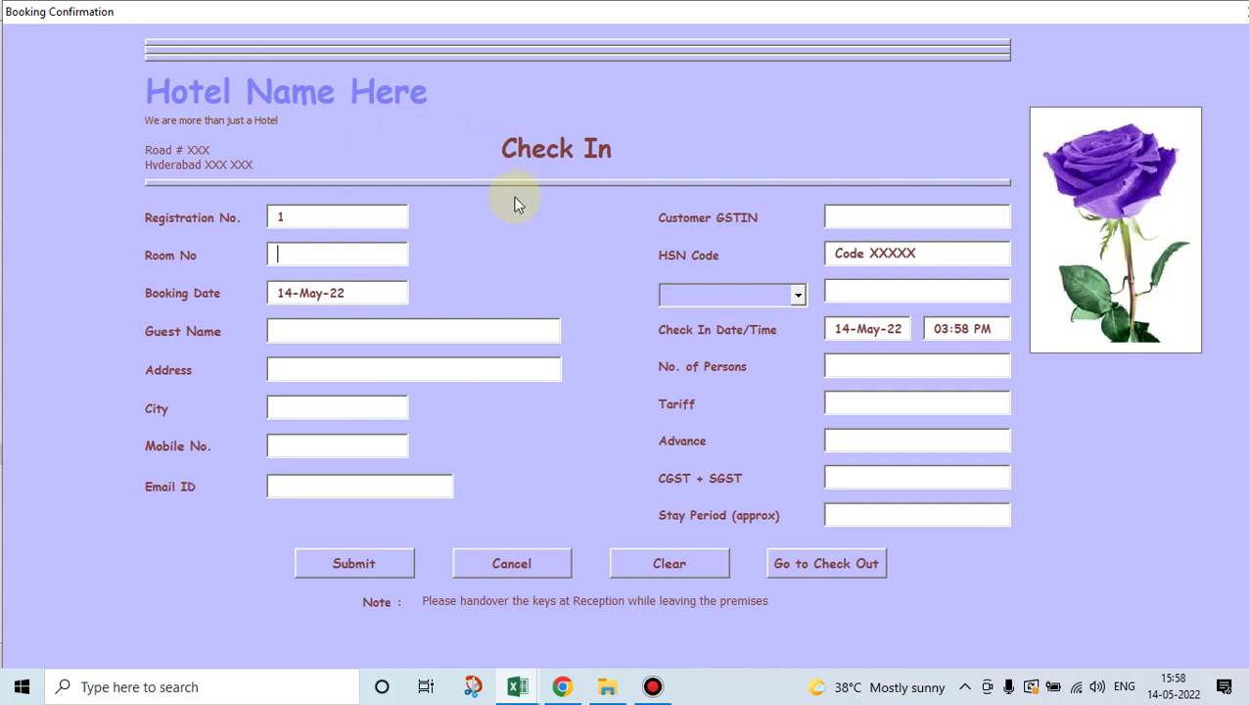
left_click(526, 563)
left_click(247, 298)
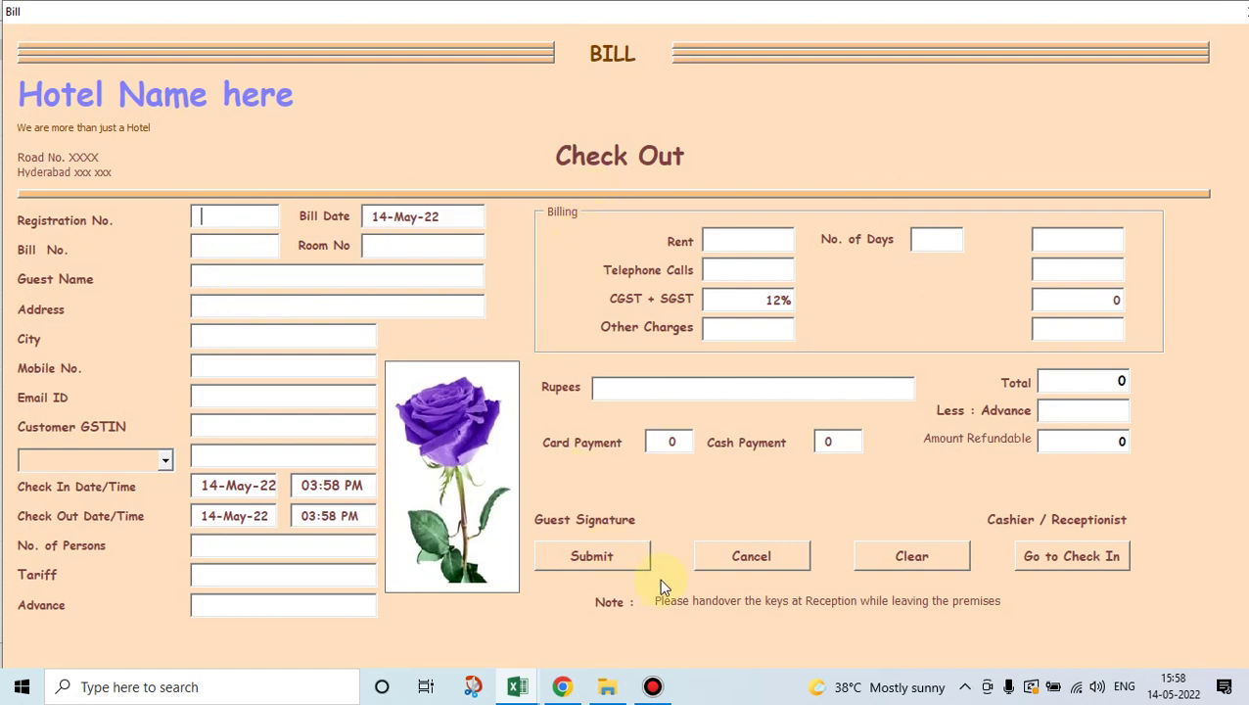
left_click(723, 561)
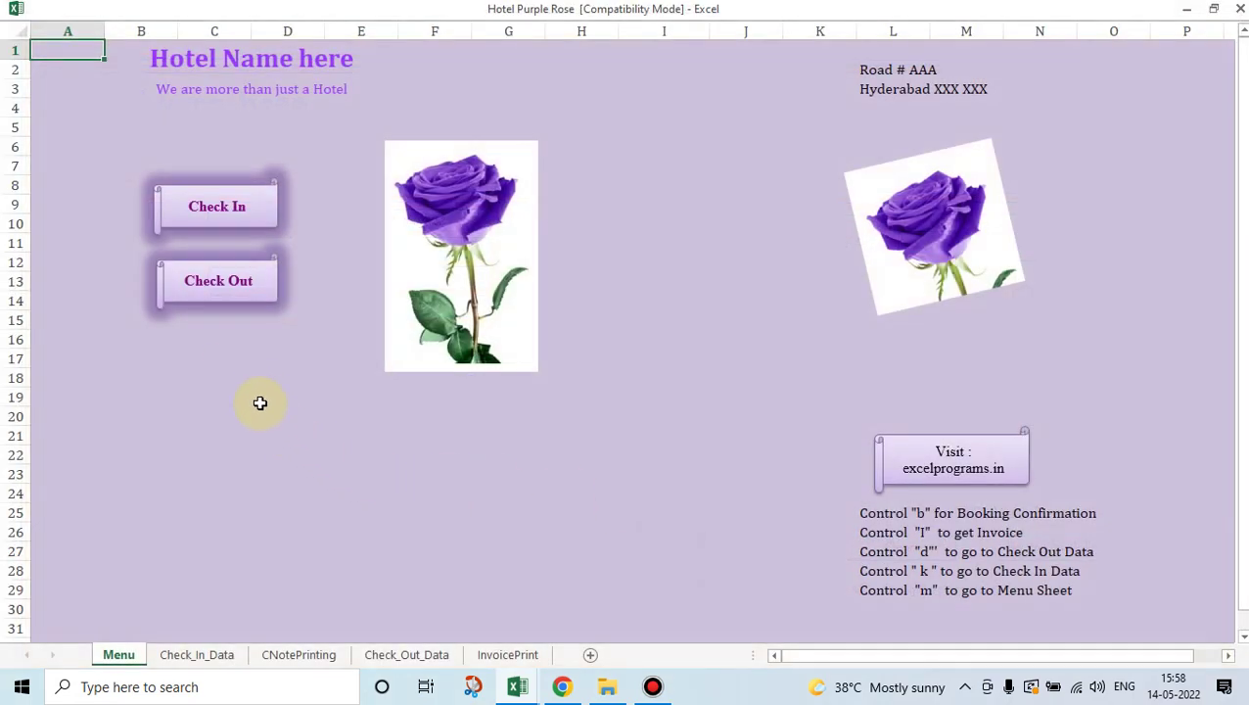
Step: Start a new check-in for room 101 and fill in the guest's name
left_click(242, 230)
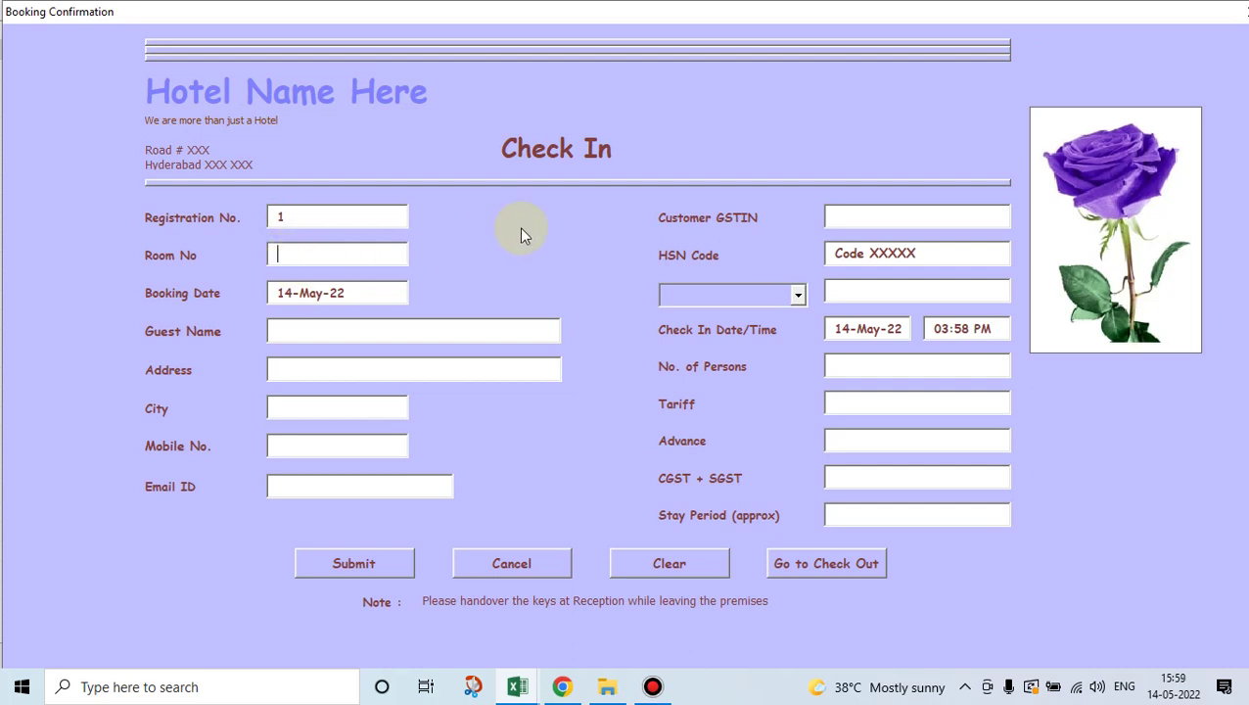
type("101")
key("Tab")
key("Tab")
type("Mr. Guest No. 1")
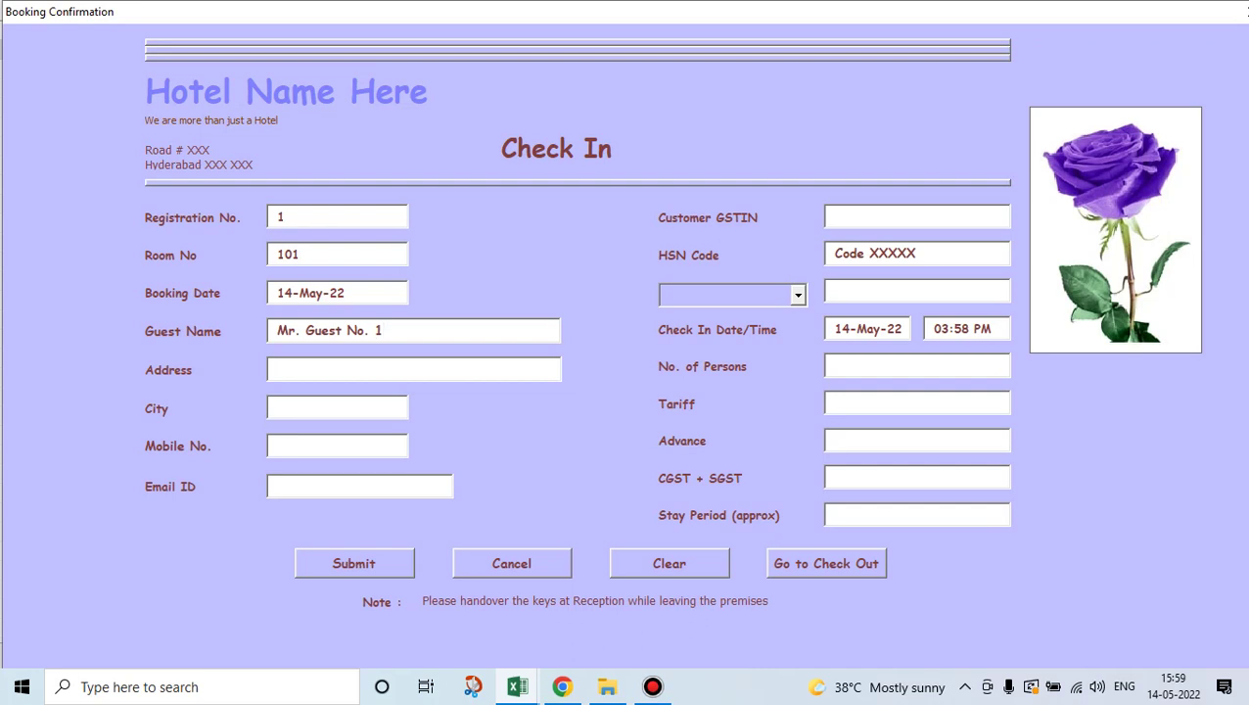
Step: Fill in the guest's address, city, mobile number and email ID with placeholder x characters
left_click(277, 368)
type("Xxxx")
left_click(277, 407)
type("Xxxxxxx")
left_click(276, 445)
type("xx")
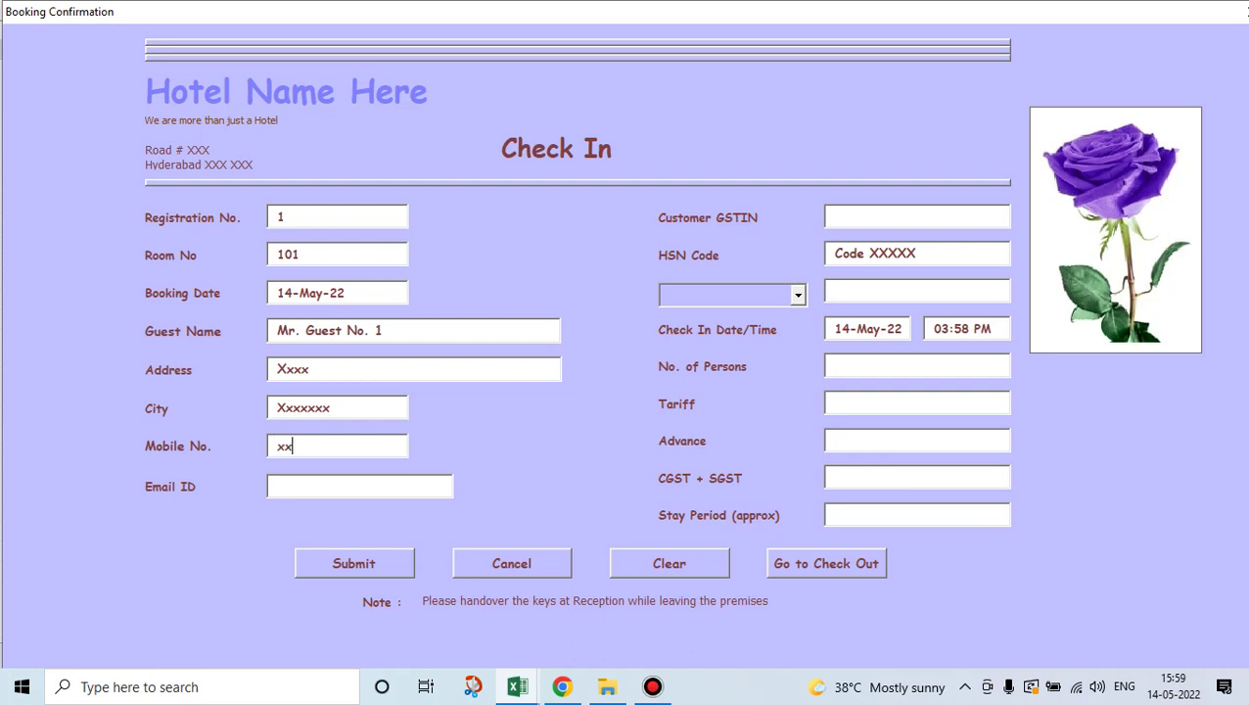
type("xxxxx")
left_click(276, 486)
type("xxxxxxx")
Step: Enter NIL as the customer GSTIN
type("xx")
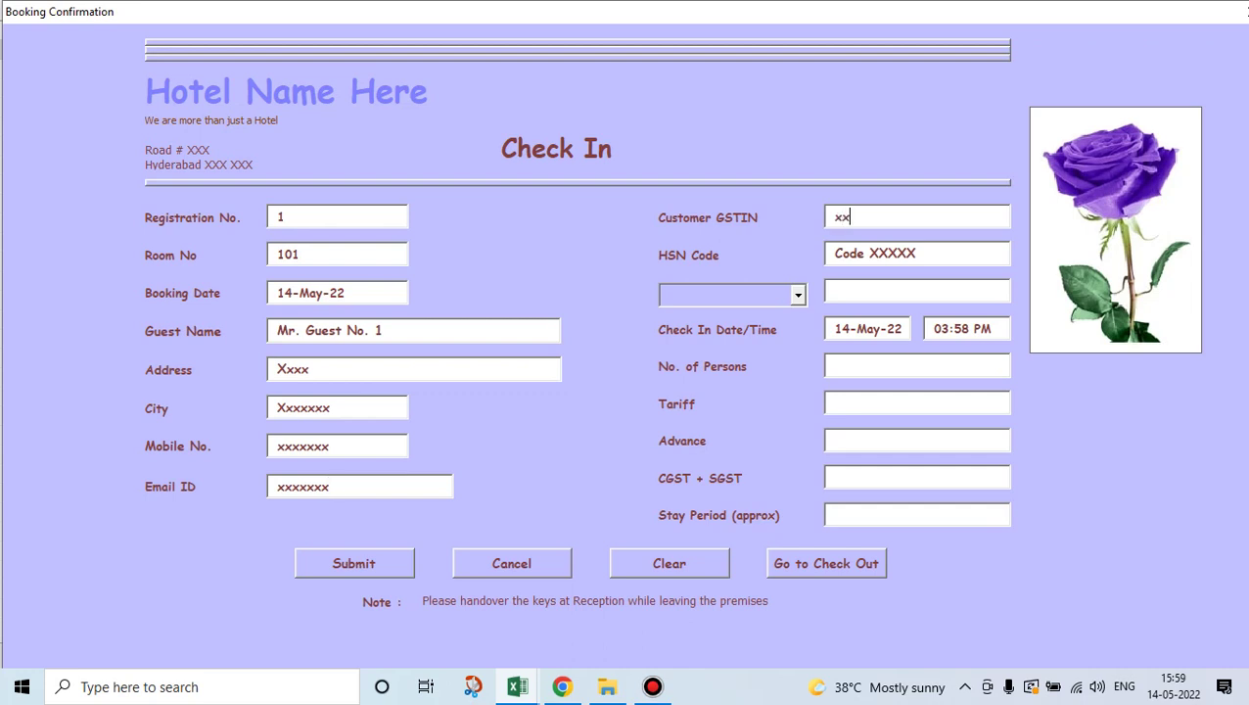
type("xxxx")
key("BackSpace")
key("BackSpace")
key("BackSpace")
key("BackSpace")
key("BackSpace")
key("BackSpace")
type("NI")
key("BackSpace")
key("BackSpace")
type("NIL")
Step: Choose Identity 1 as the identity type and fill in the guest's ID proof number
left_click(798, 296)
left_click(787, 324)
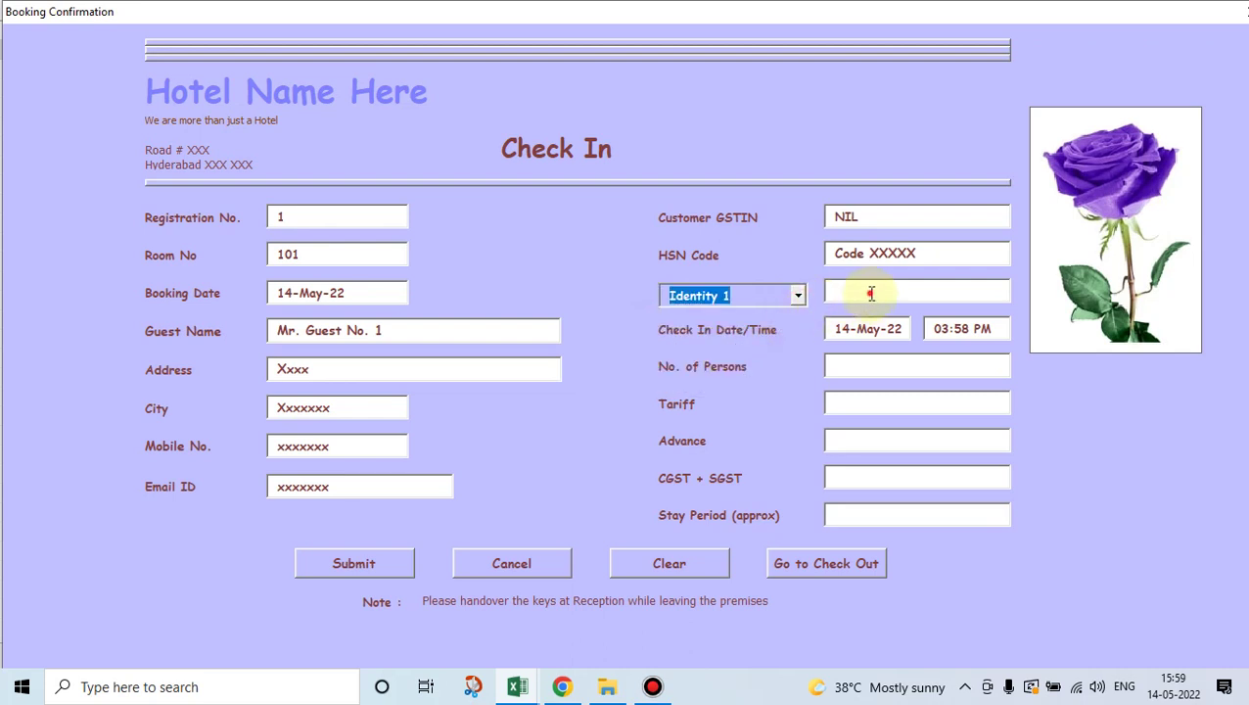
left_click(870, 294)
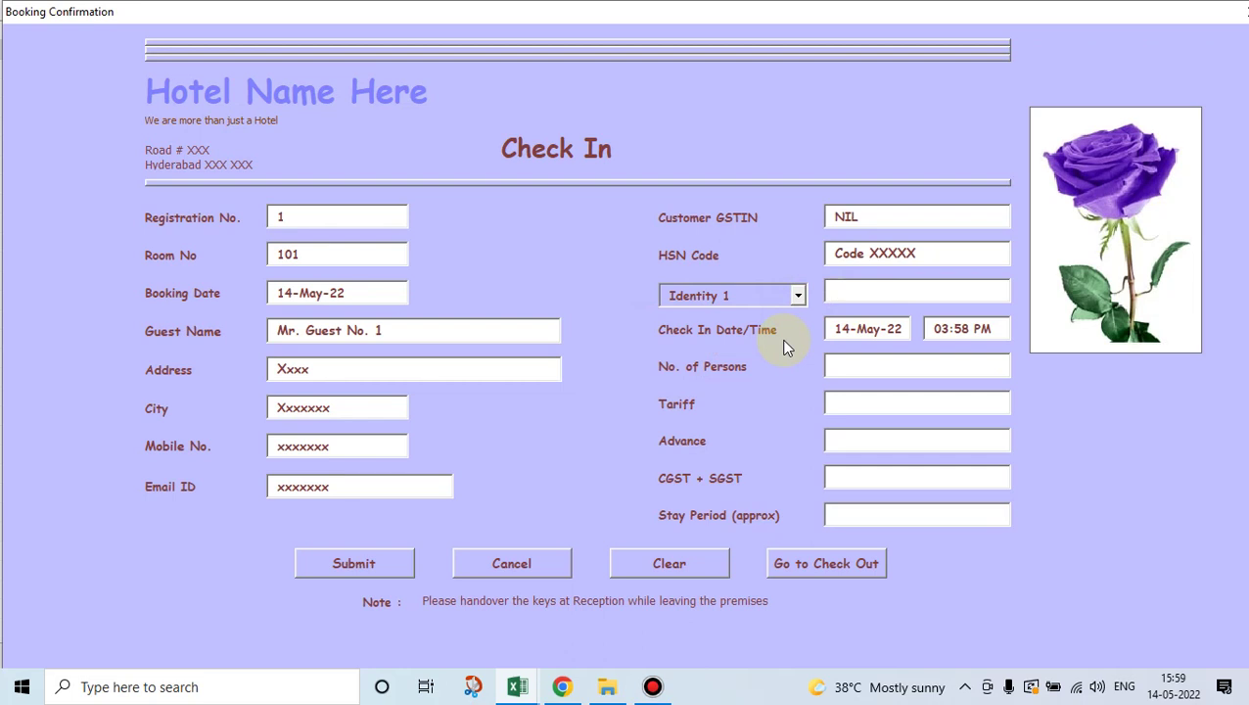
type("XXXXXX")
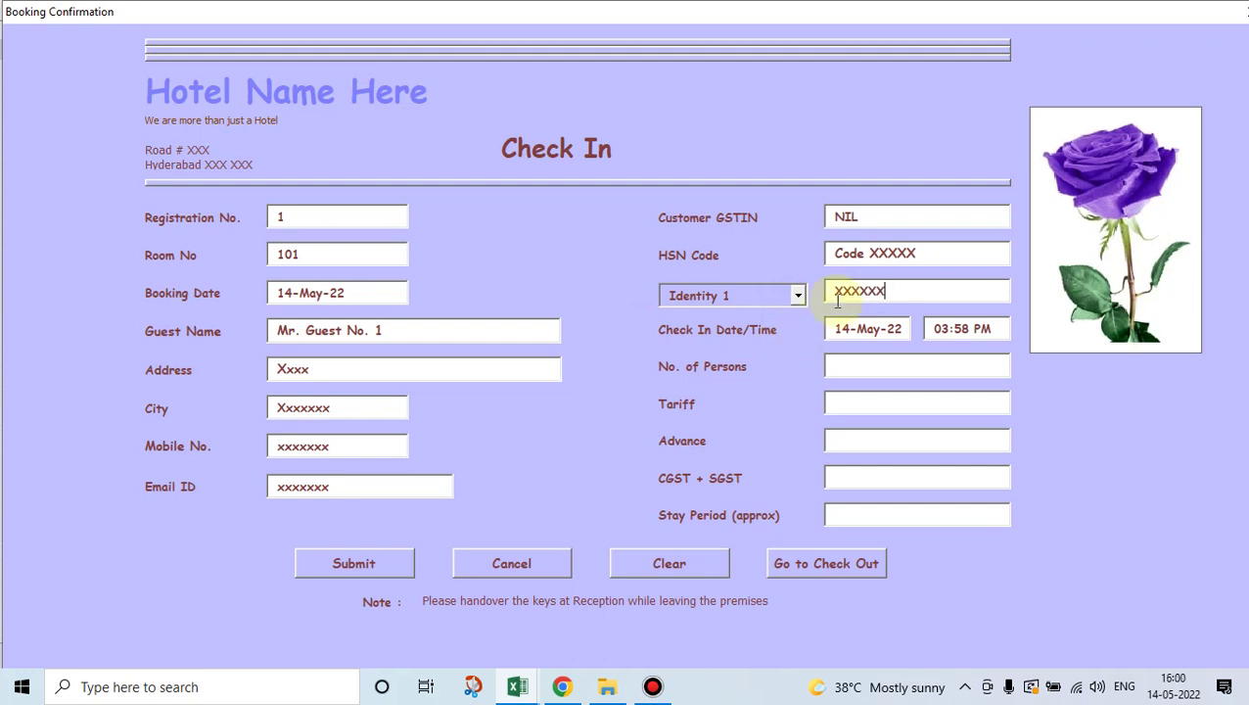
Step: Set the number of persons to 2, the tariff to 7000 and the advance to 15000
left_click(876, 374)
type("2")
key("Tab")
type("7000")
key("Tab")
type("15000")
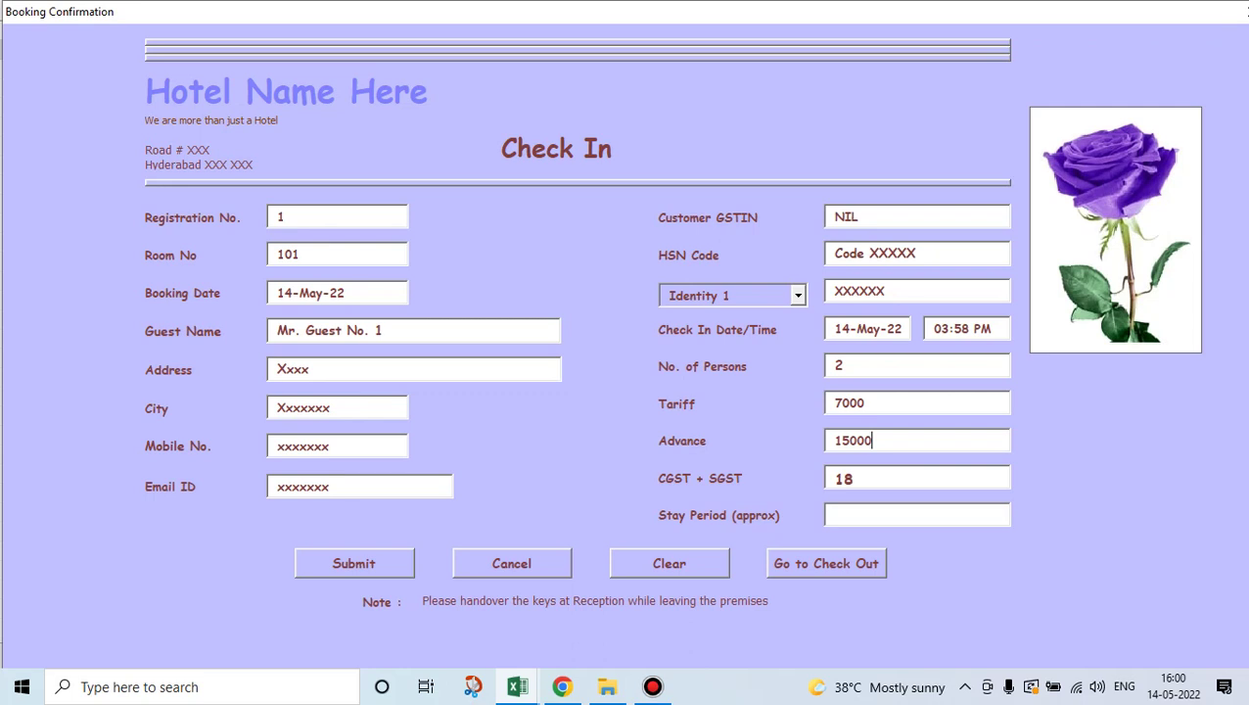
Step: Set the approximate stay period to 2, submit the booking, and close the Check In form
key("Tab")
key("Tab")
type("2")
key("Tab")
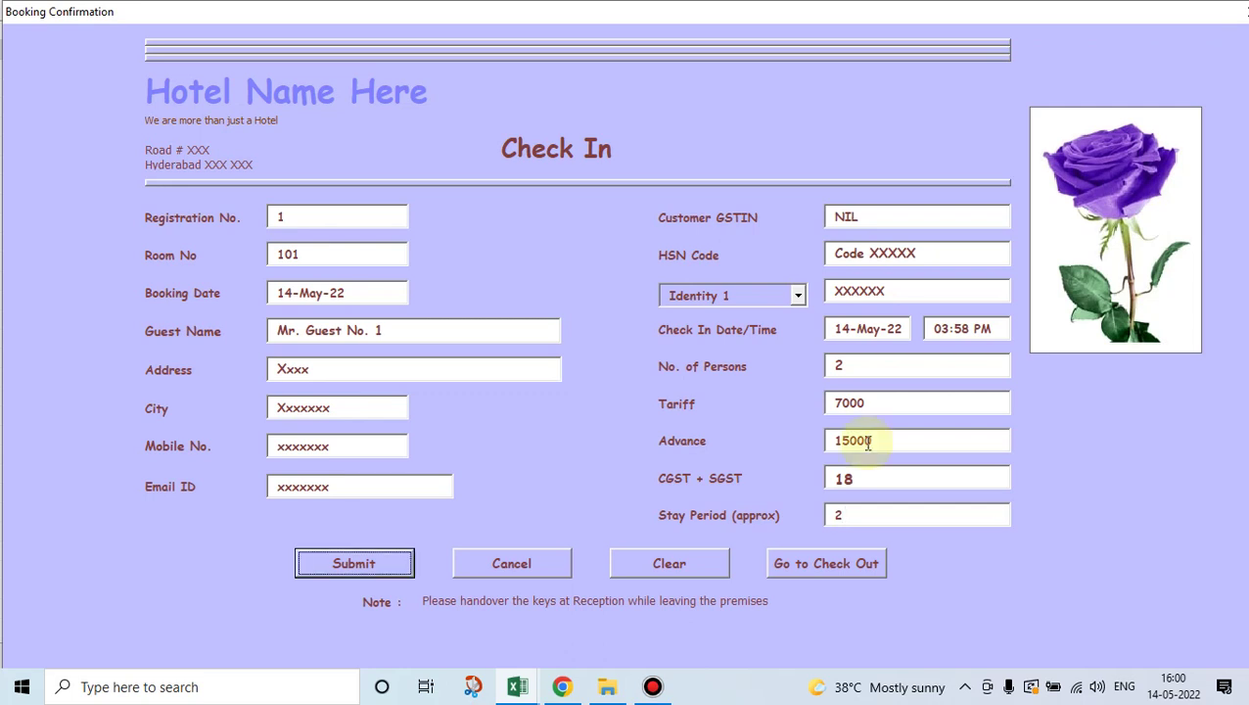
key("Return")
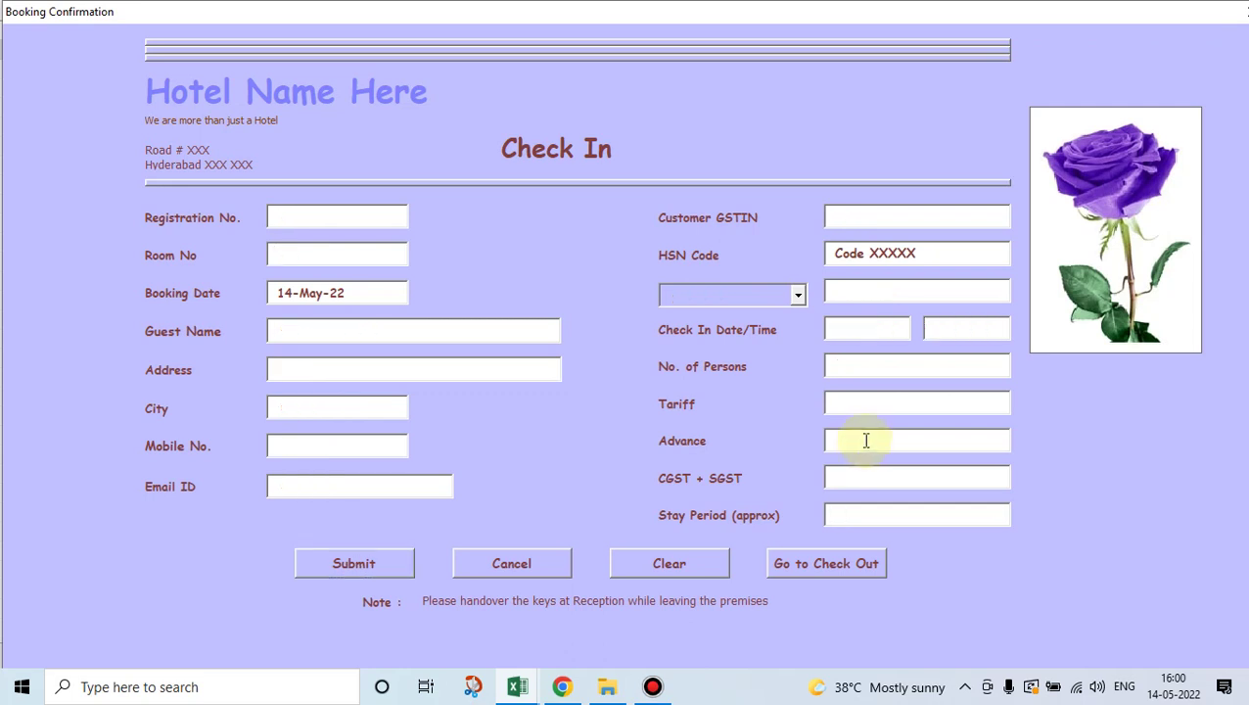
left_click(537, 563)
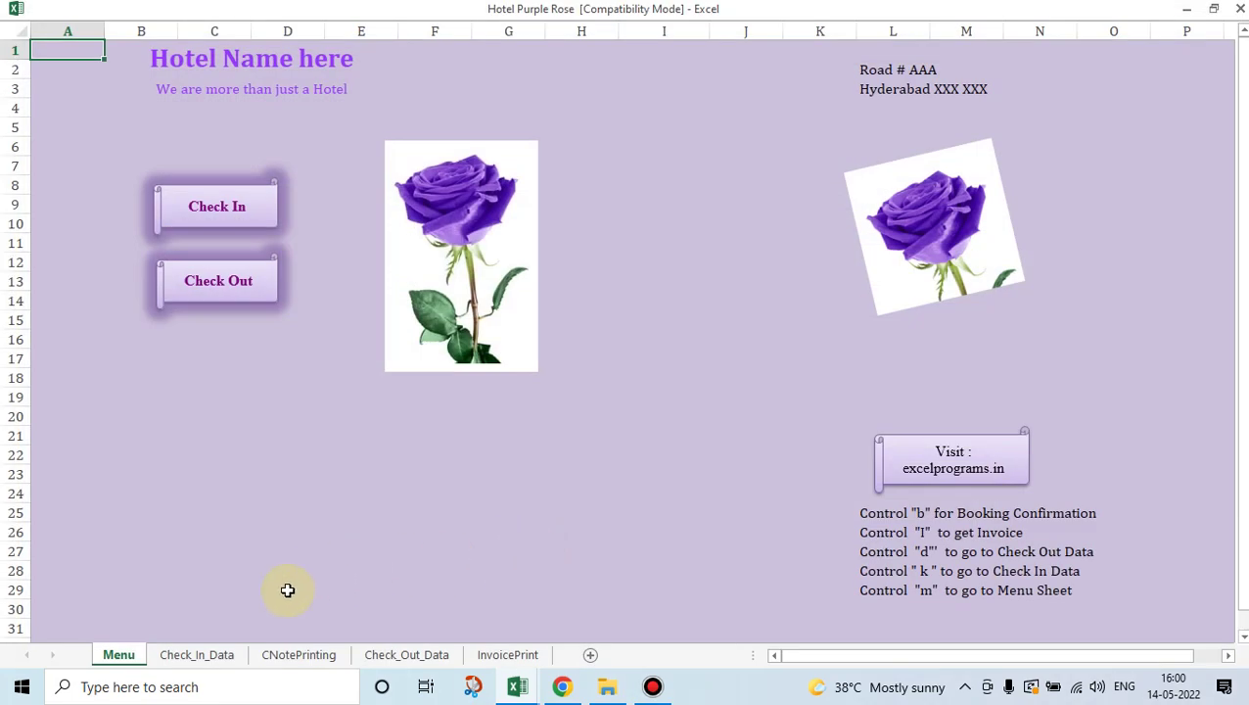
Step: Open the Check_In_Data sheet and examine the booking's registration, room, date, guest and contact columns
left_click(200, 659)
left_click(215, 316)
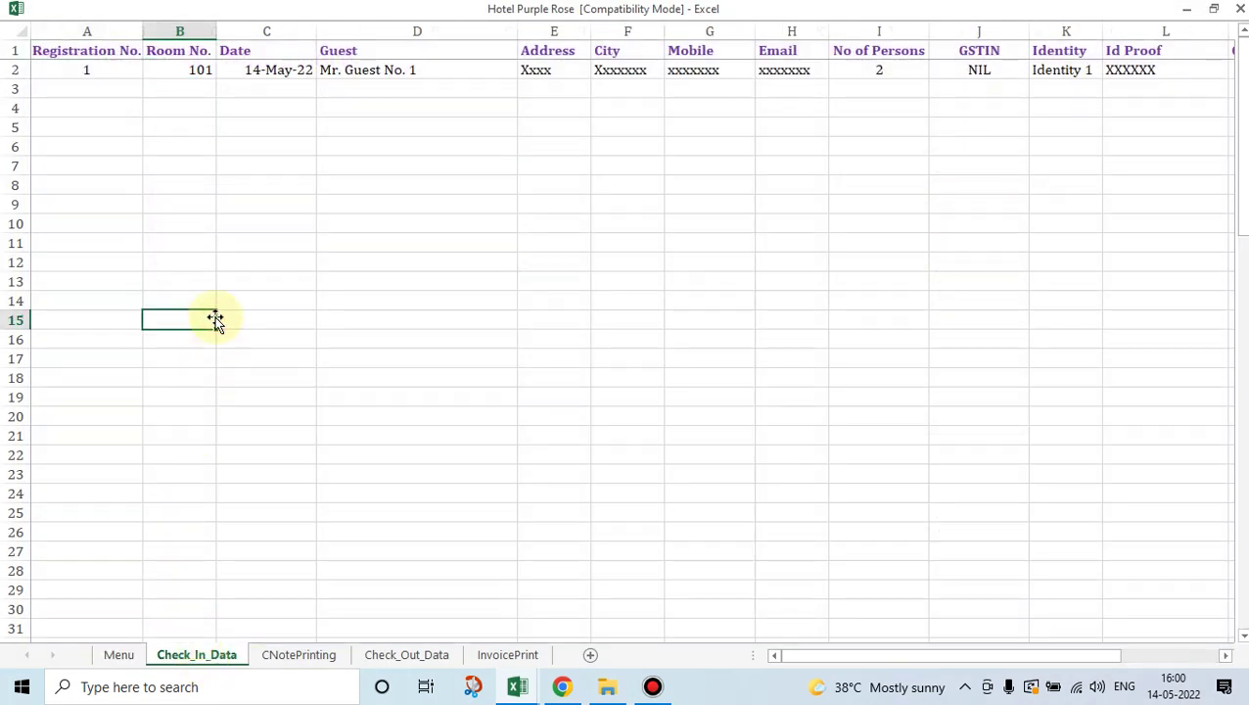
key("ctrl+Home")
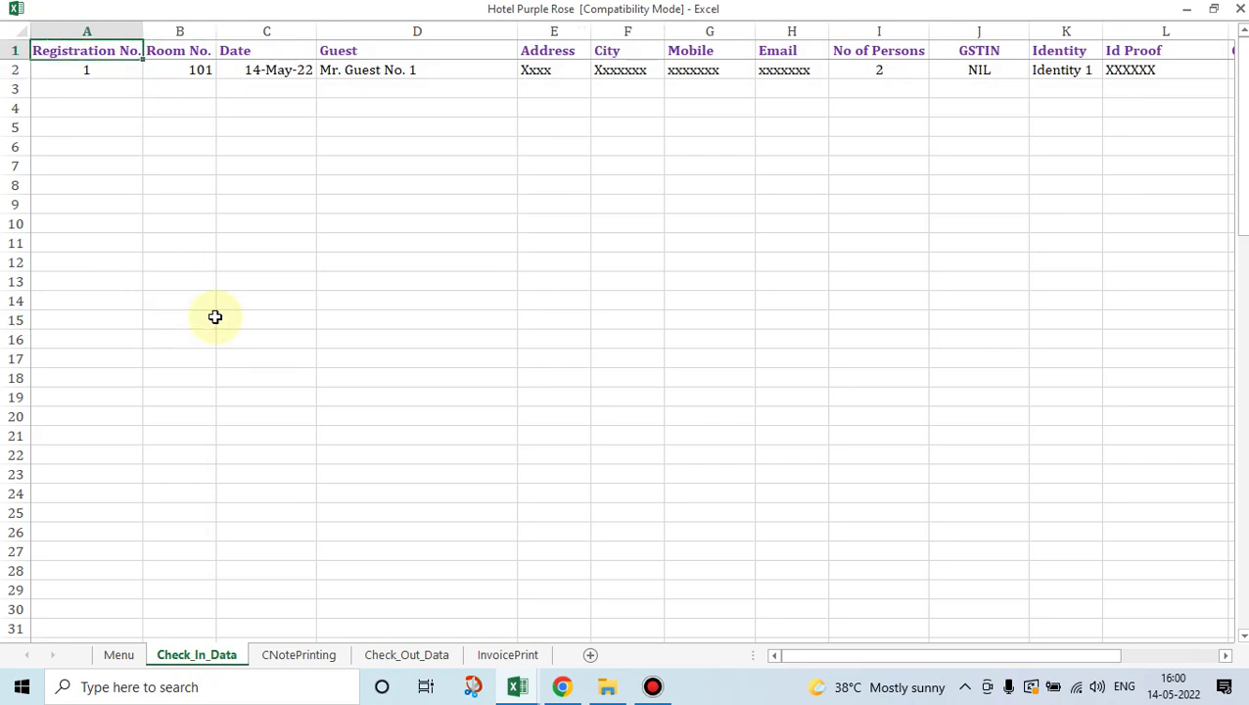
key("Down")
key("Right")
key("Right")
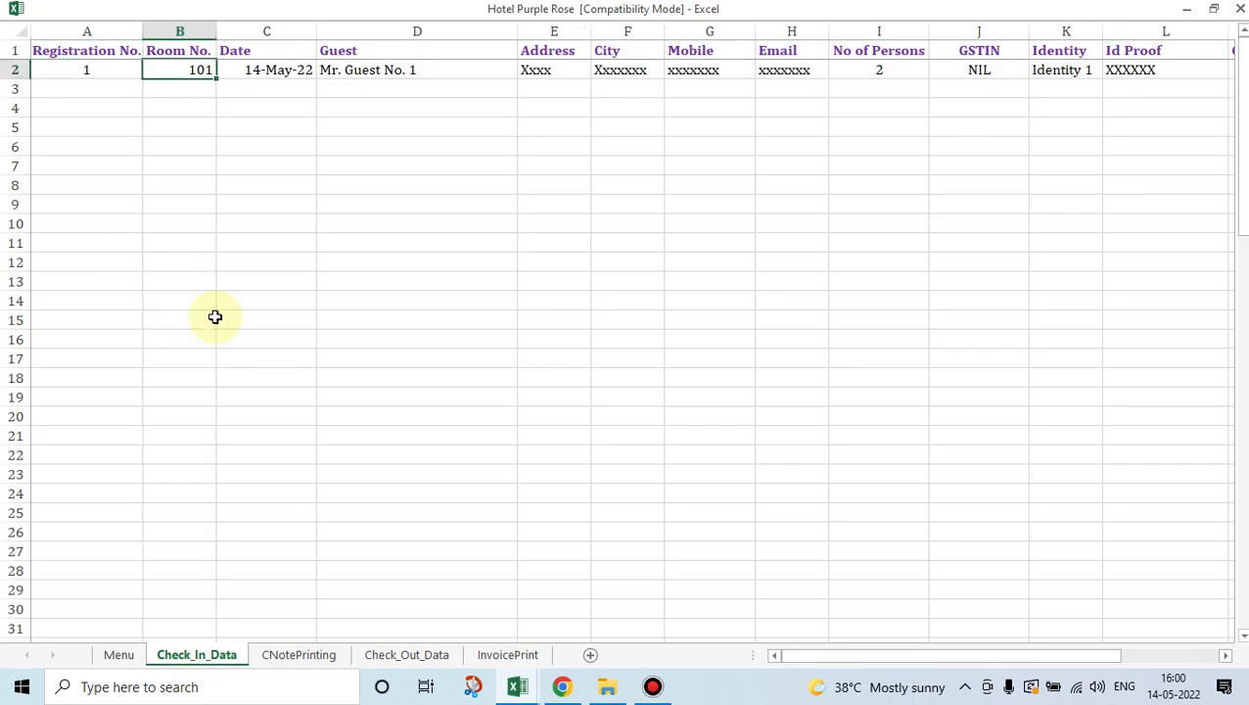
key("Right")
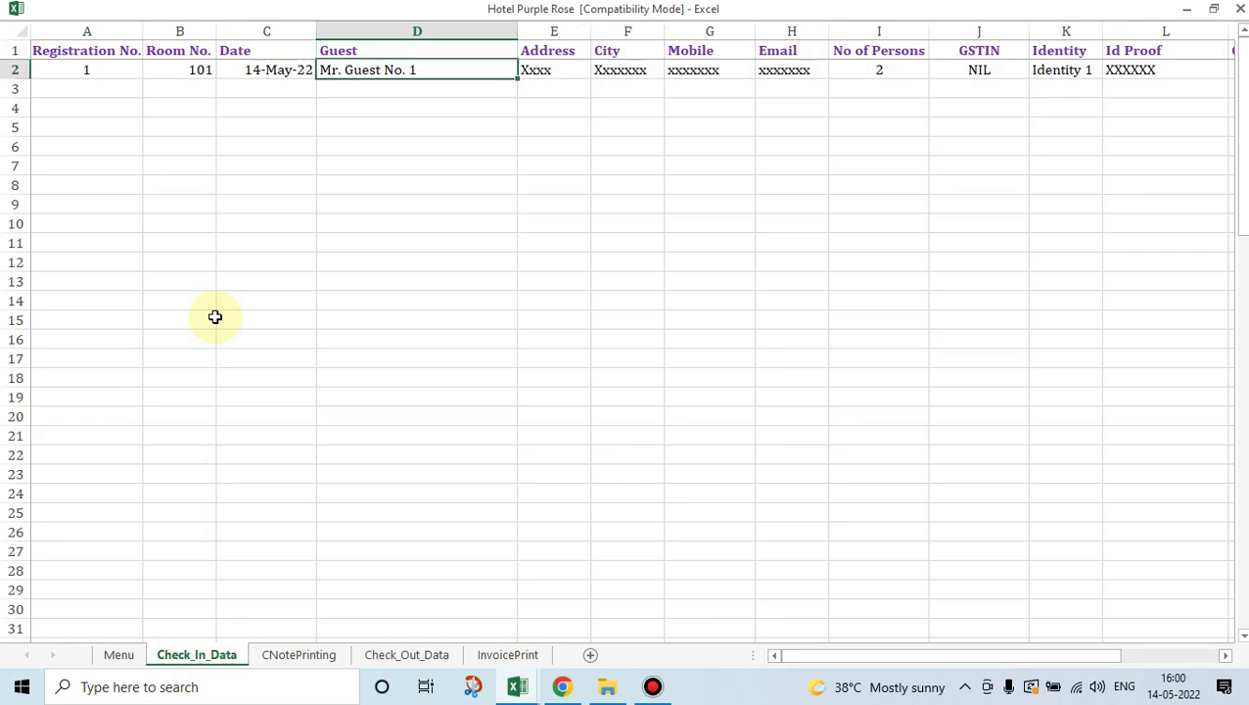
key("Right")
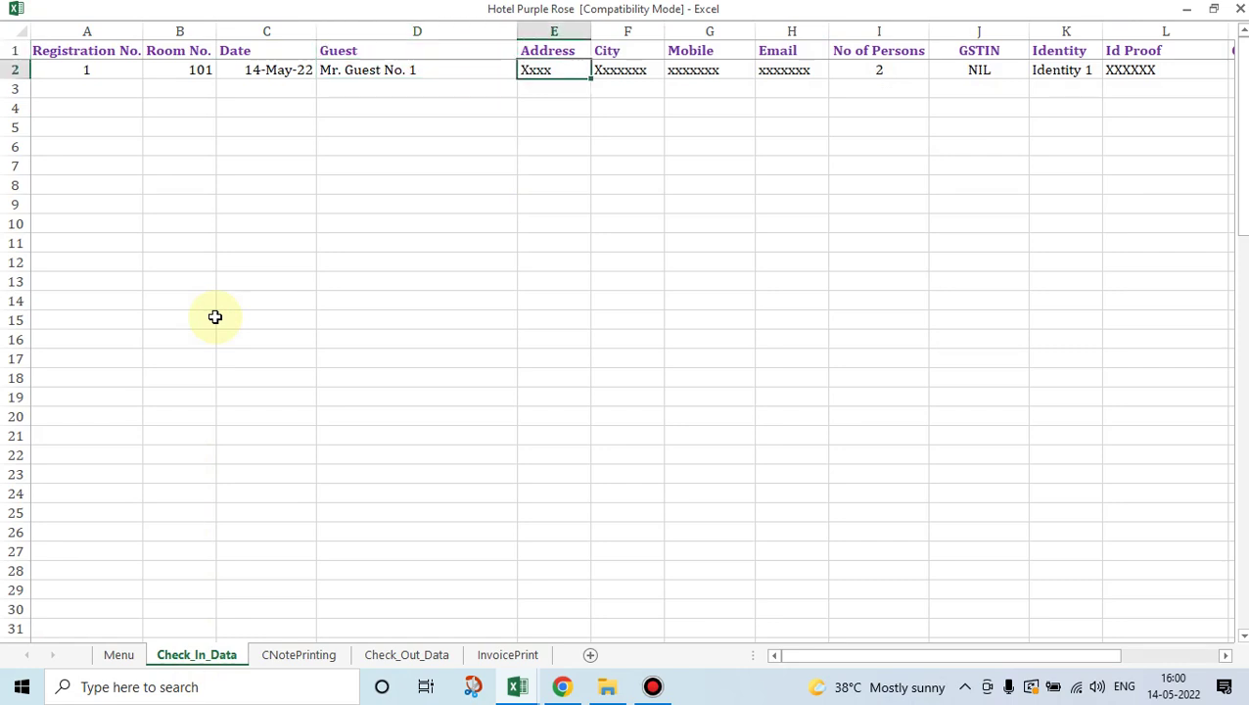
key("Right")
key("Right")
key("Right")
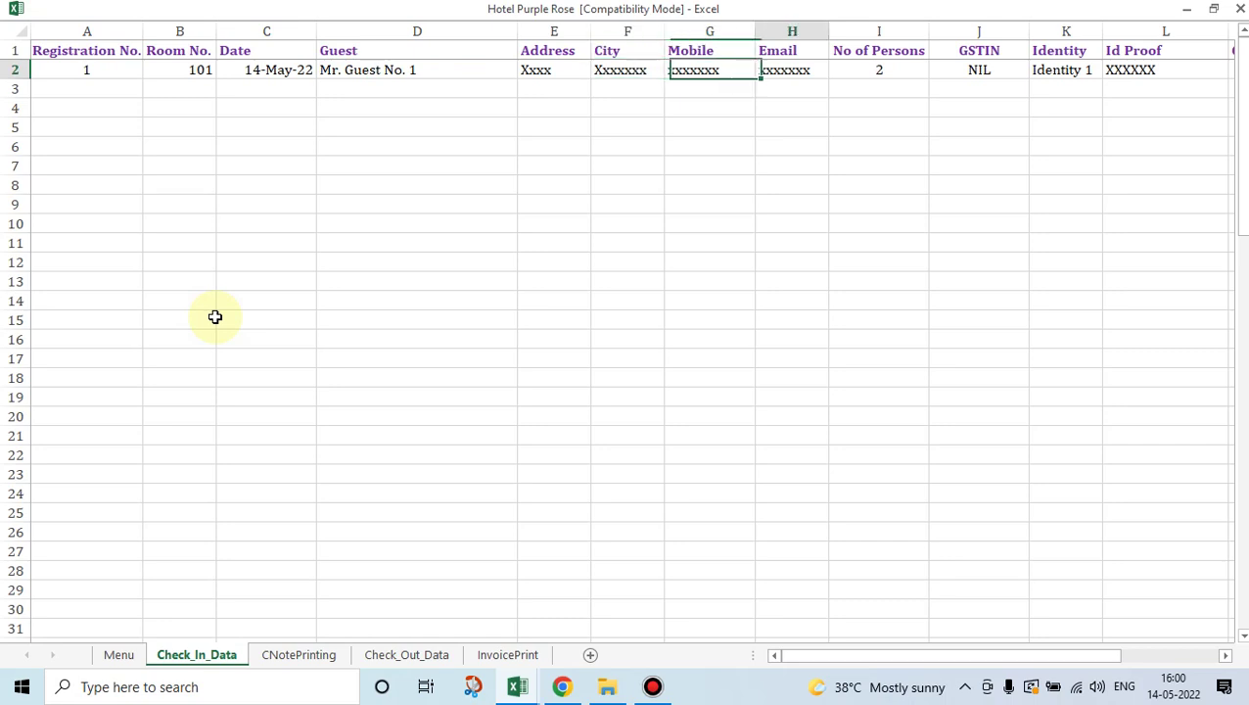
Step: Examine the booking row's identity, check-in date and time, advance, tariff, GST and stay period columns
key("Right")
key("Right")
key("Right")
key("Right")
key("Right")
key("Right")
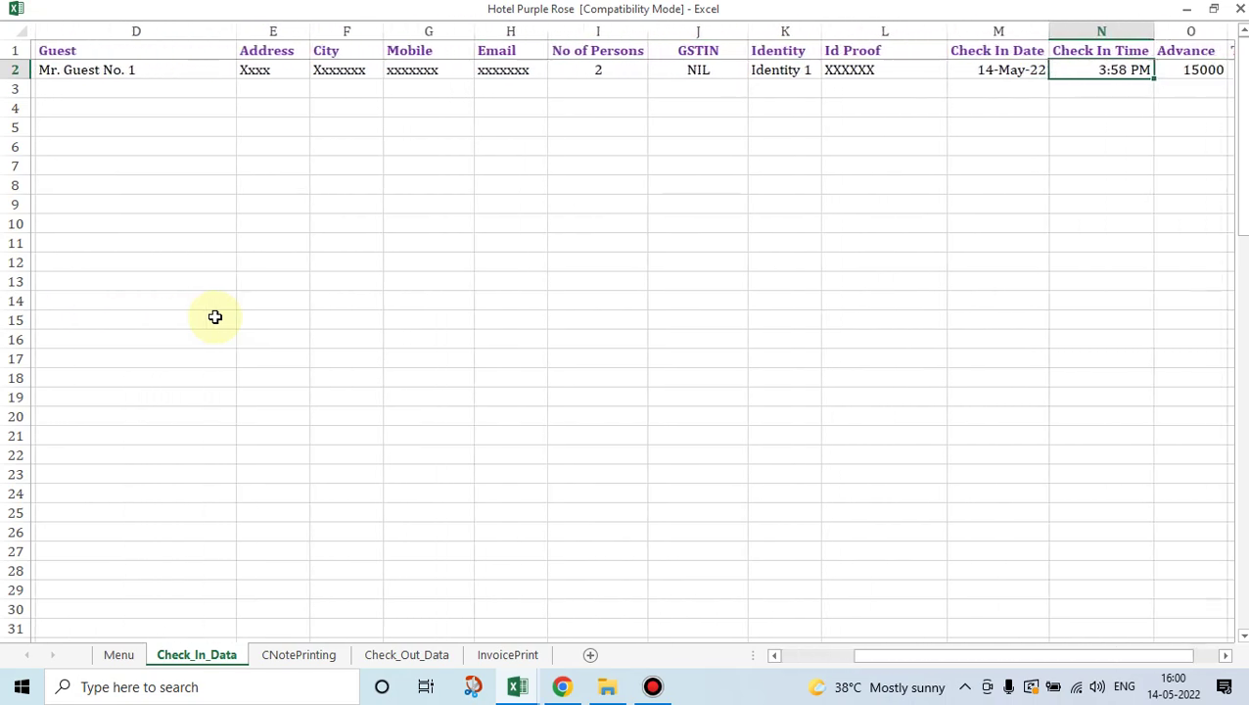
key("Right")
key("Left")
key("Left")
key("Left")
key("Right")
key("Right")
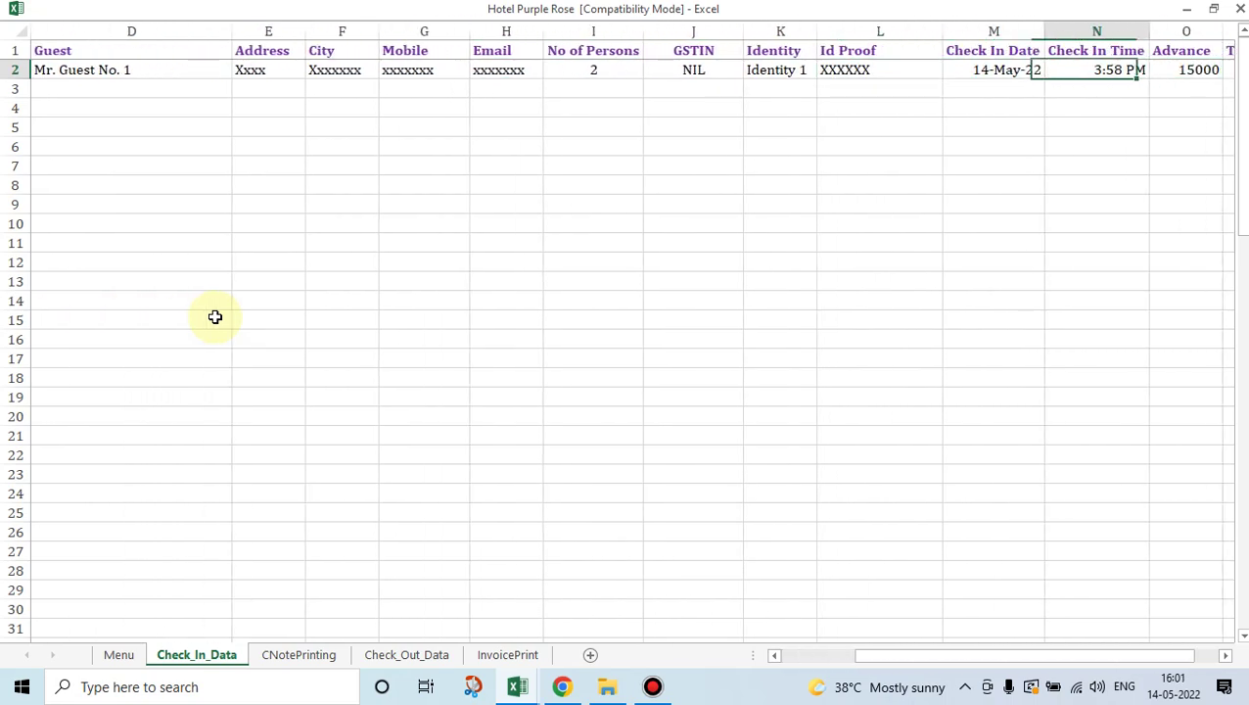
key("Right")
key("Right")
key("Right")
key("Right")
key("Left")
key("Left")
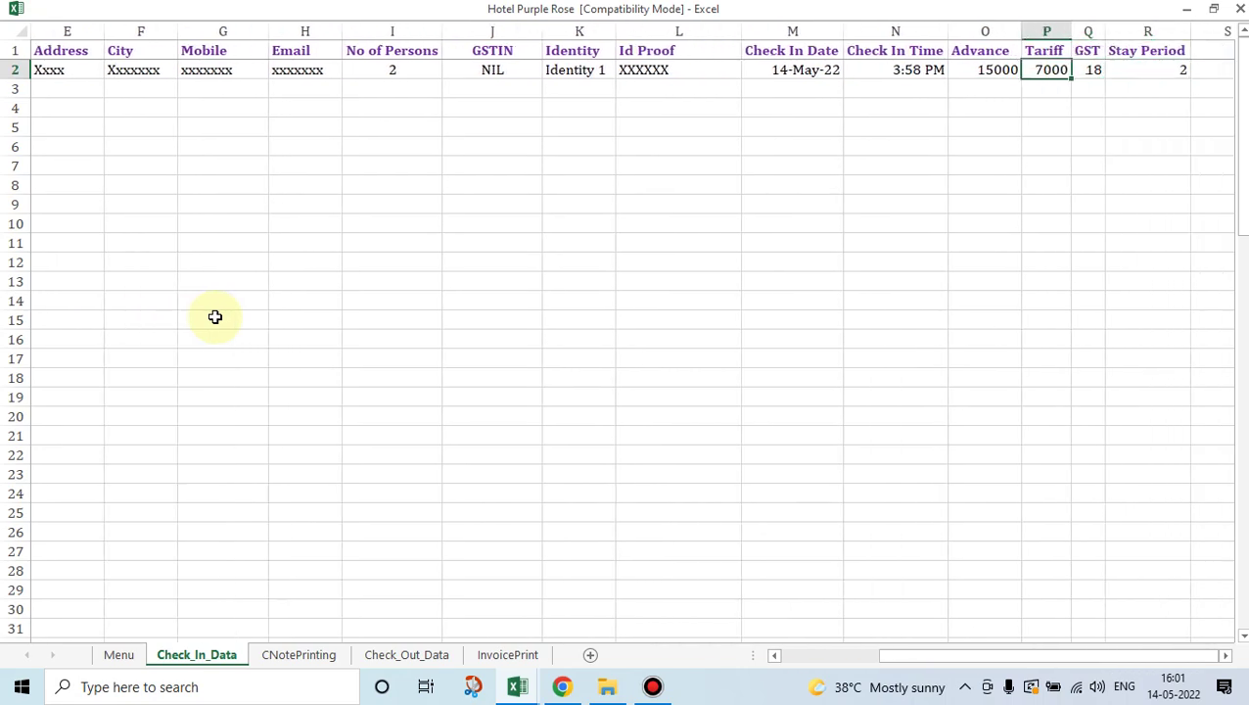
key("Left")
key("Left")
key("Left")
key("Right")
key("Right")
key("Right")
key("Left")
key("Right")
key("Right")
key("Right")
key("Right")
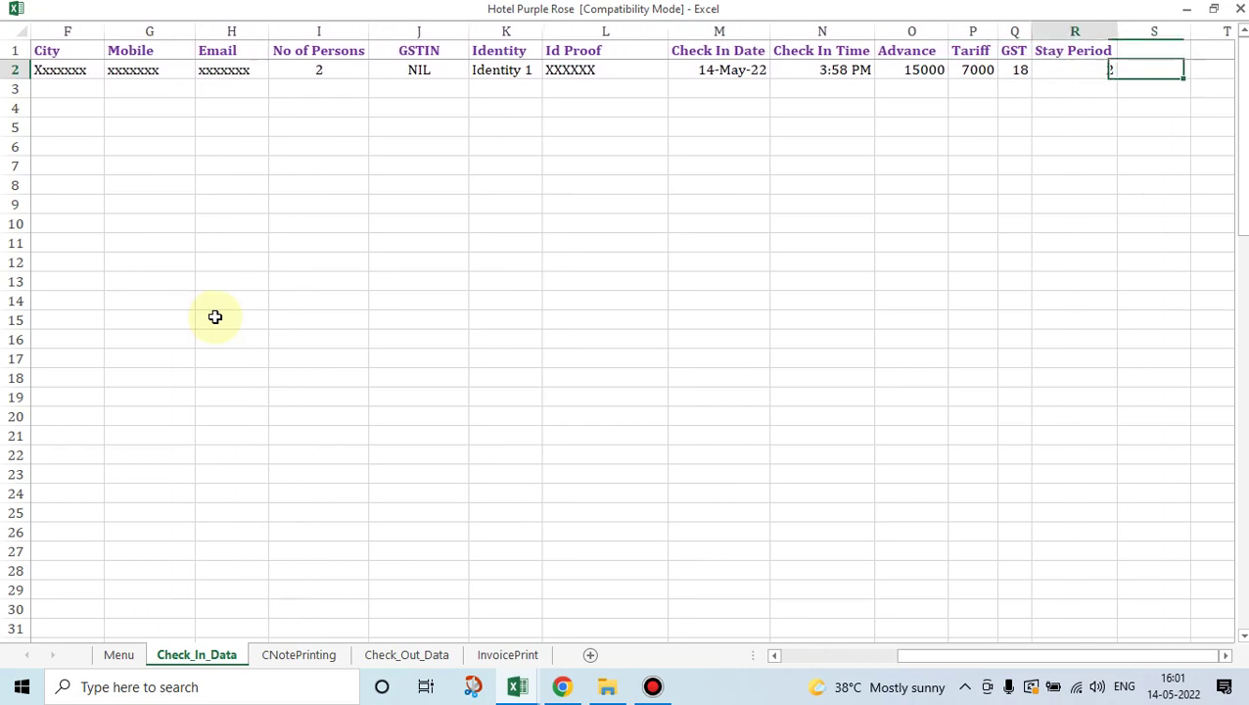
key("Left")
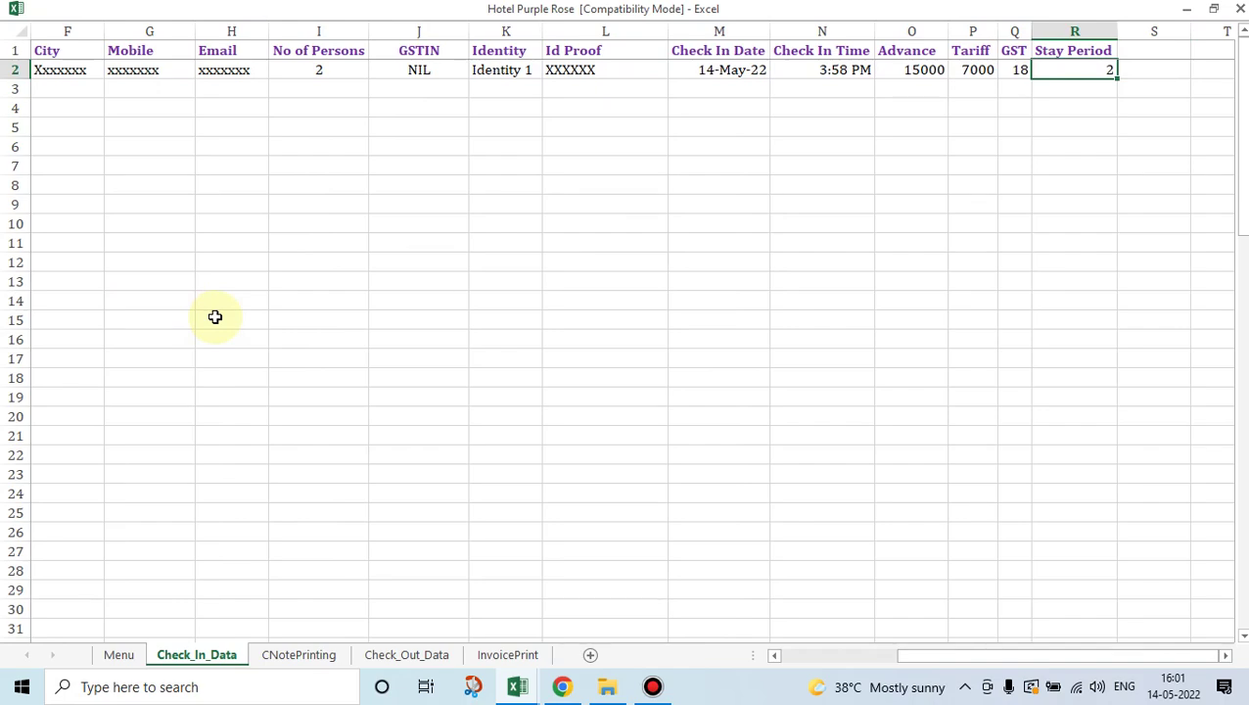
Step: Return to the Menu sheet, open the Check Out form, and load the booking with registration number 1
key("ctrl+m")
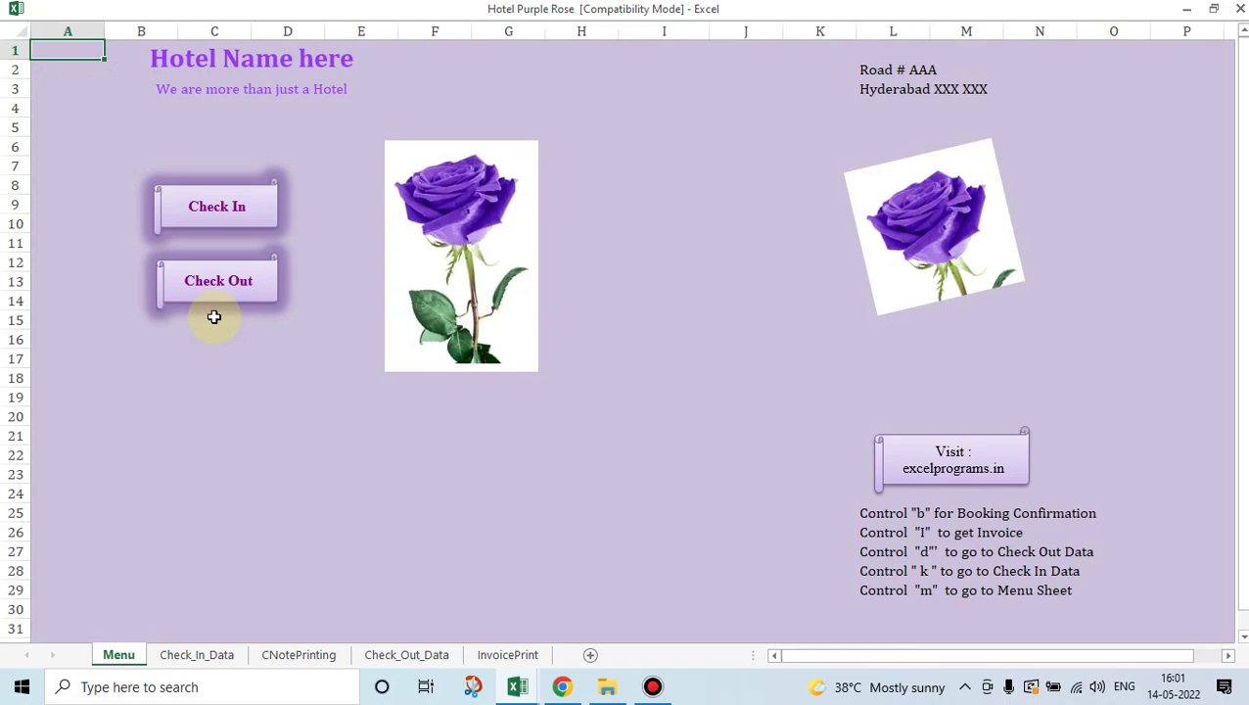
left_click(209, 280)
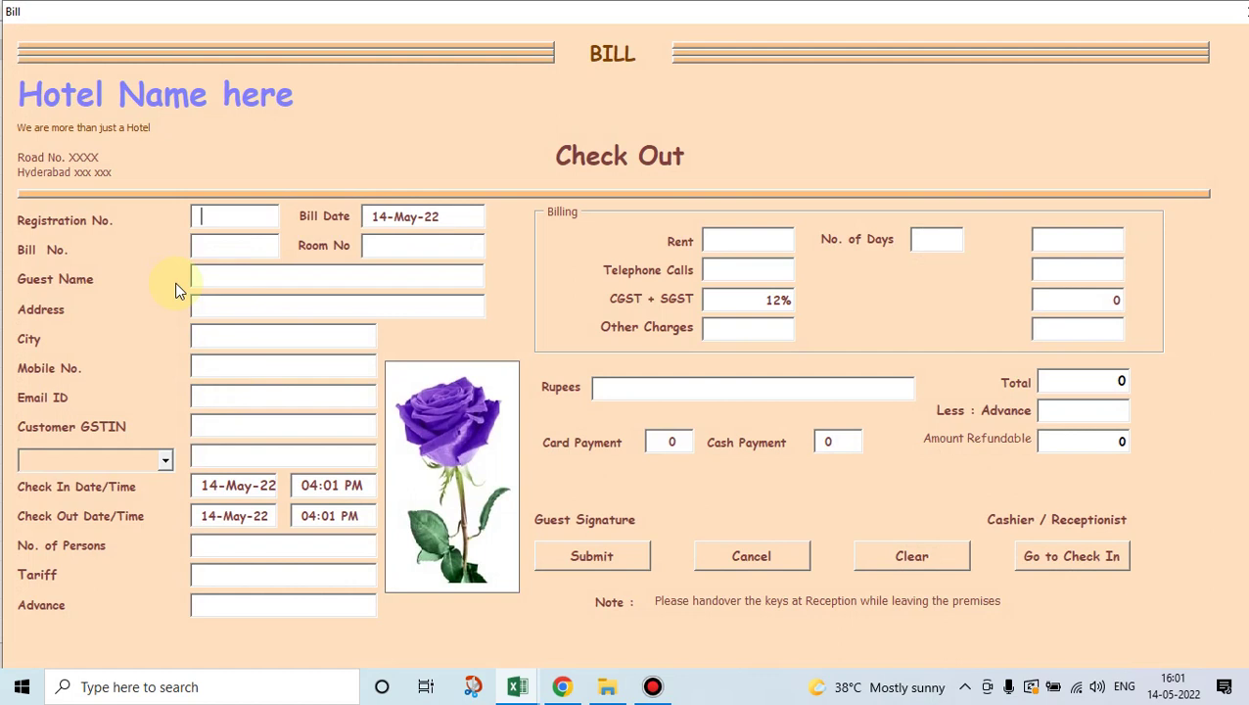
type("1")
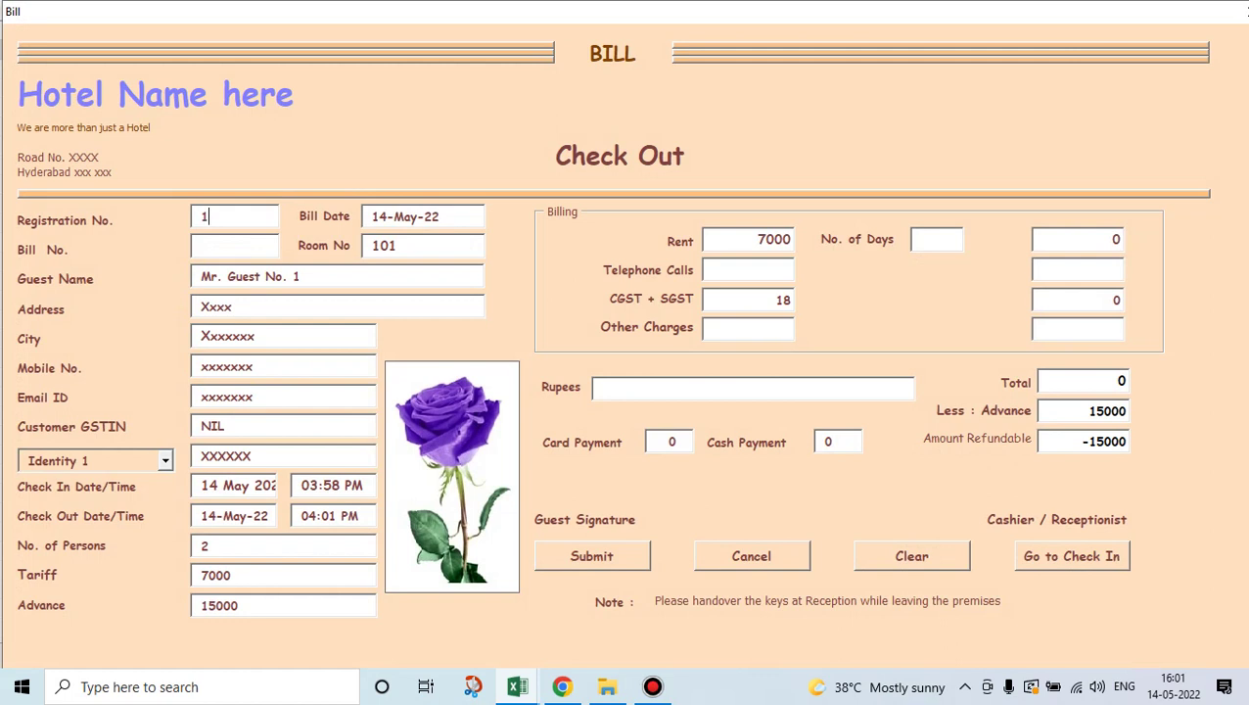
Step: Enter 101 as the bill number and review the guest's address, contact and GSTIN details
left_click(199, 245)
type("102")
key("BackSpace")
type("1")
key("Tab")
key("Tab")
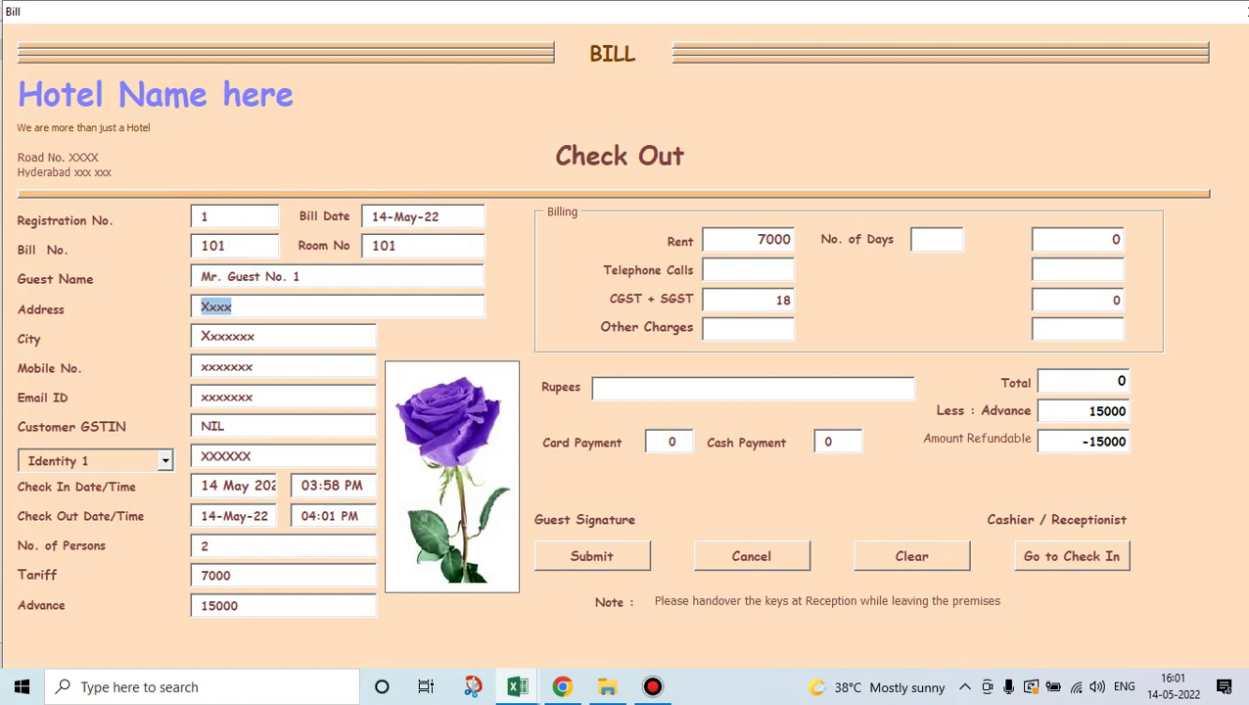
left_click(256, 306)
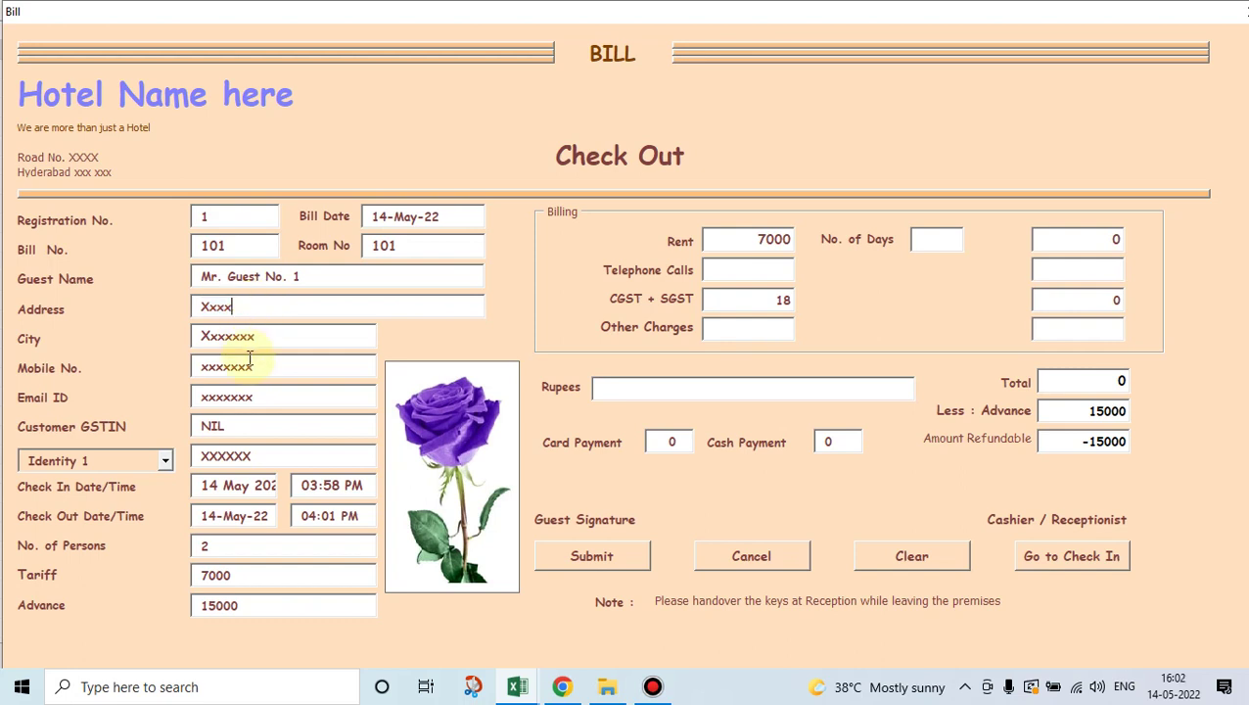
left_click(251, 424)
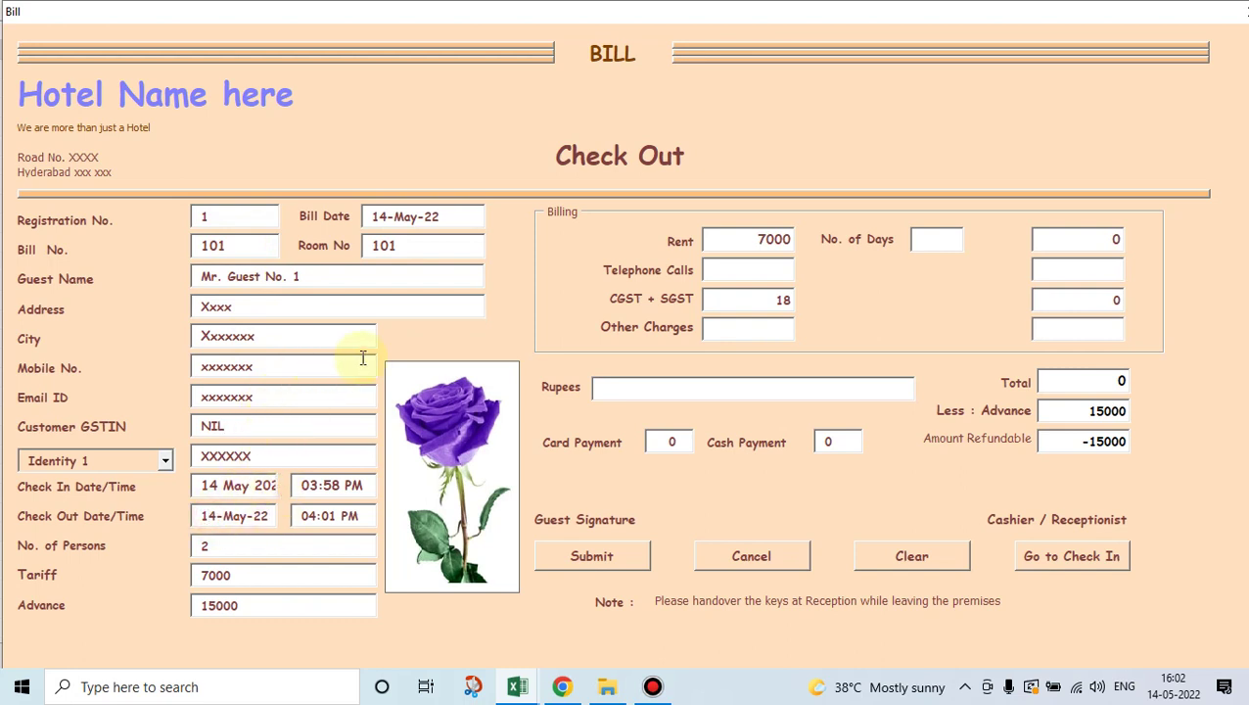
Step: Change the check-out date to 15-May-22
left_click(207, 515)
type("5")
key("Delete")
key("Tab")
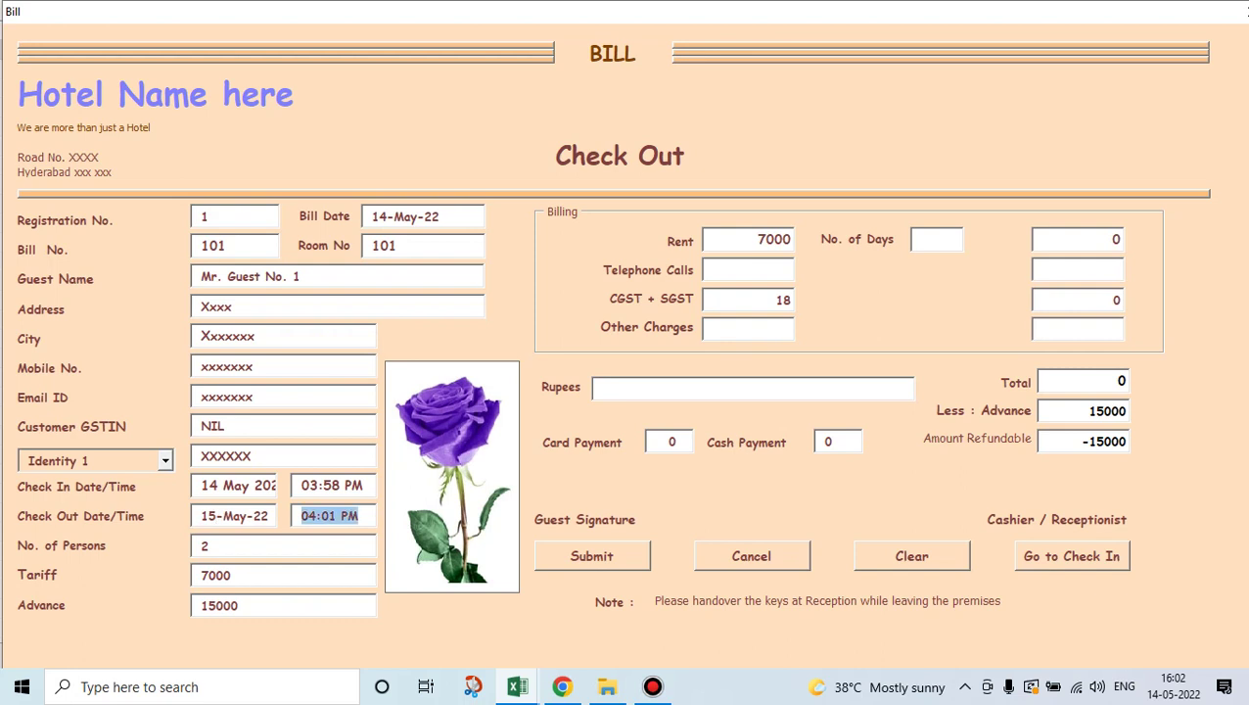
Step: Keep the check-out time, persons, tariff and advance as loaded, and set the number of days to 2
key("Tab")
key("Tab")
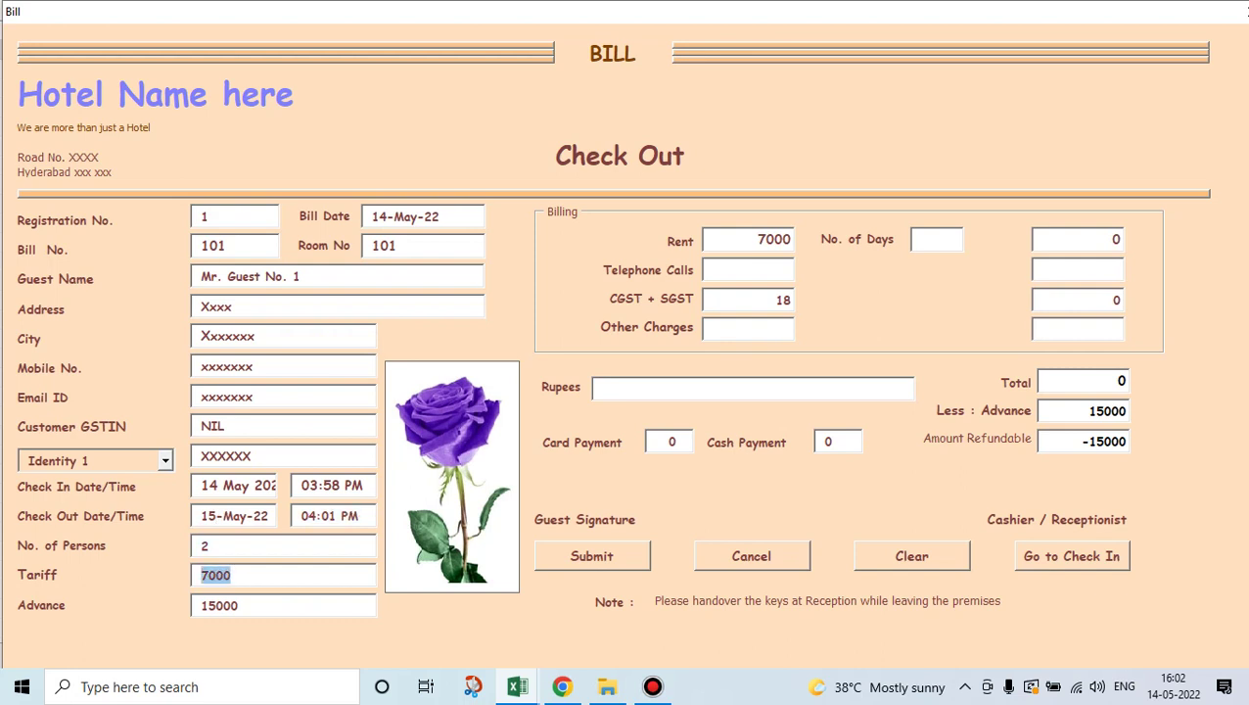
key("Tab")
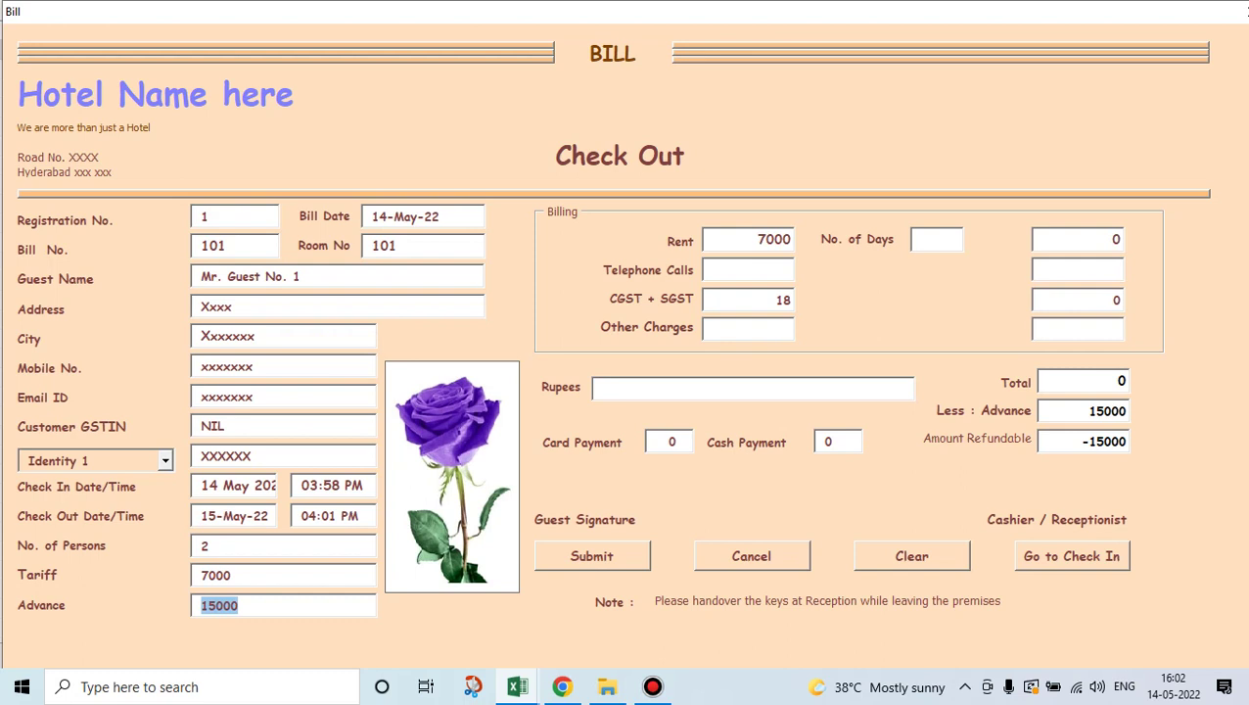
key("Tab")
key("Tab")
type("2")
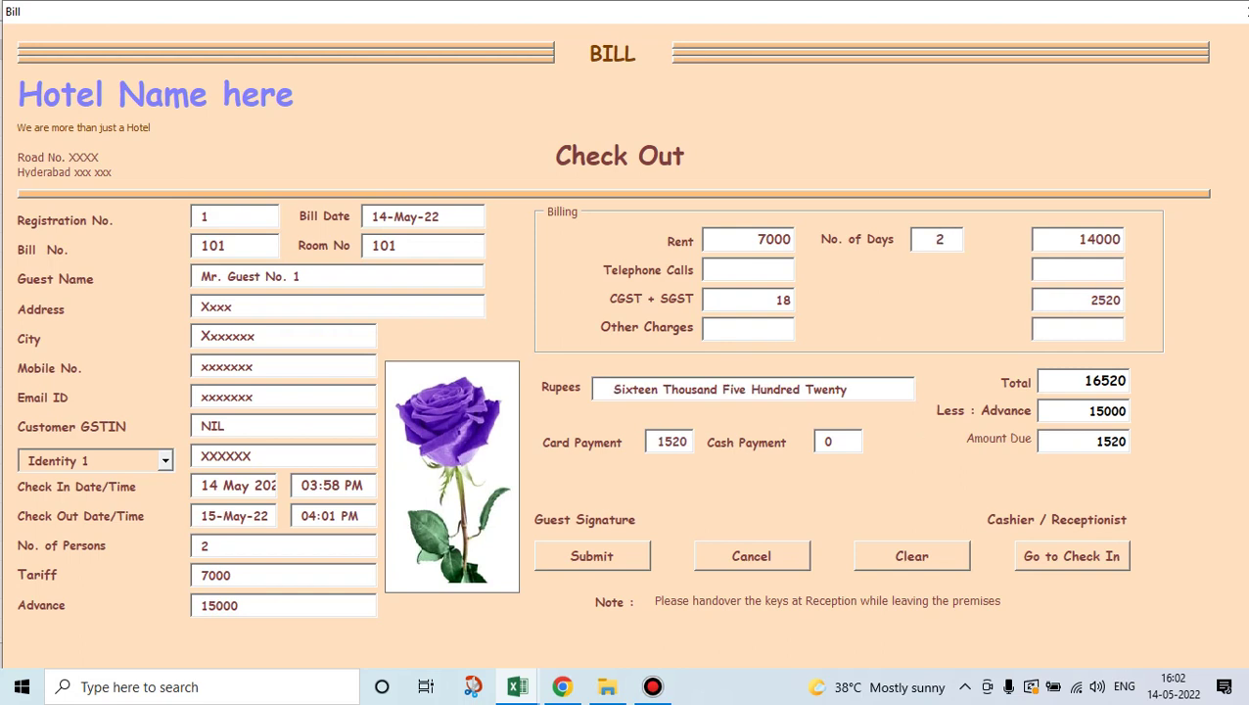
Step: Set the telephone calls charge to 0 and the other charges to 350
key("Tab")
type("0")
key("Tab")
key("Tab")
type("350")
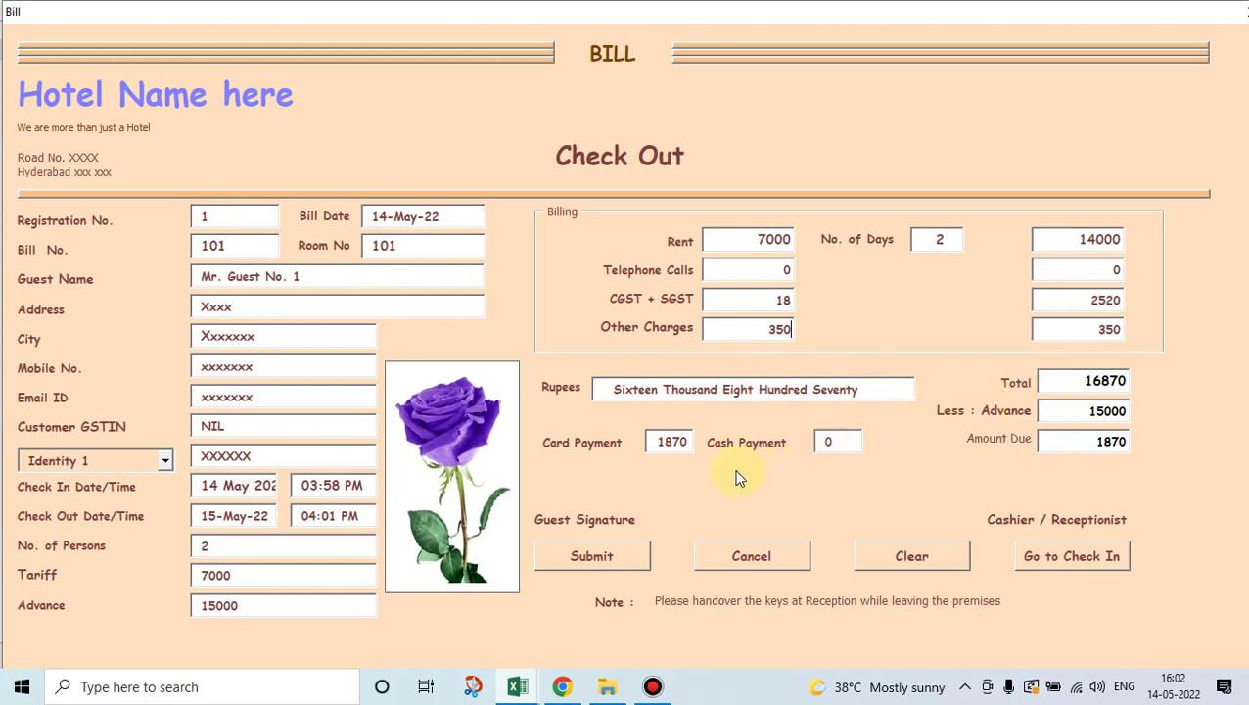
Step: Set the card payment to 0 so the amount due is paid in cash, and submit the bill
key("Tab")
double_click(662, 443)
type("0")
left_click(626, 561)
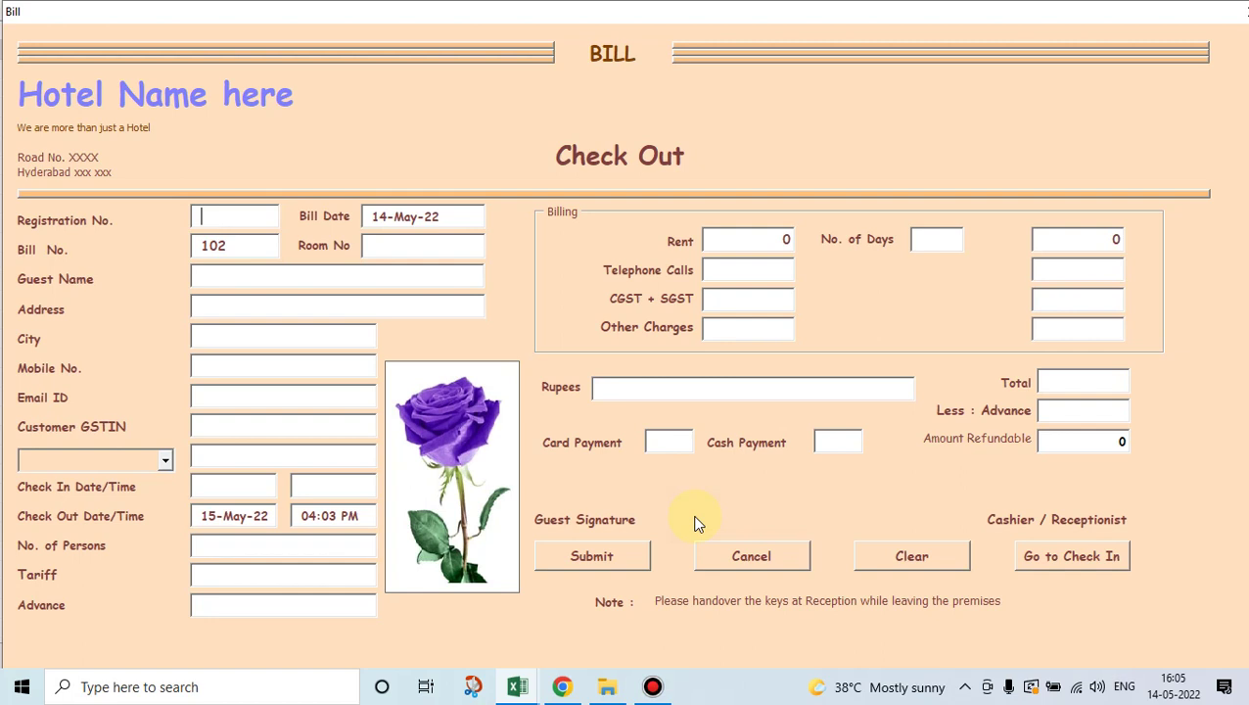
Step: Open the generated bill 2.pdf in Adobe Acrobat Reader and hide the Tools Pane
left_click(607, 688)
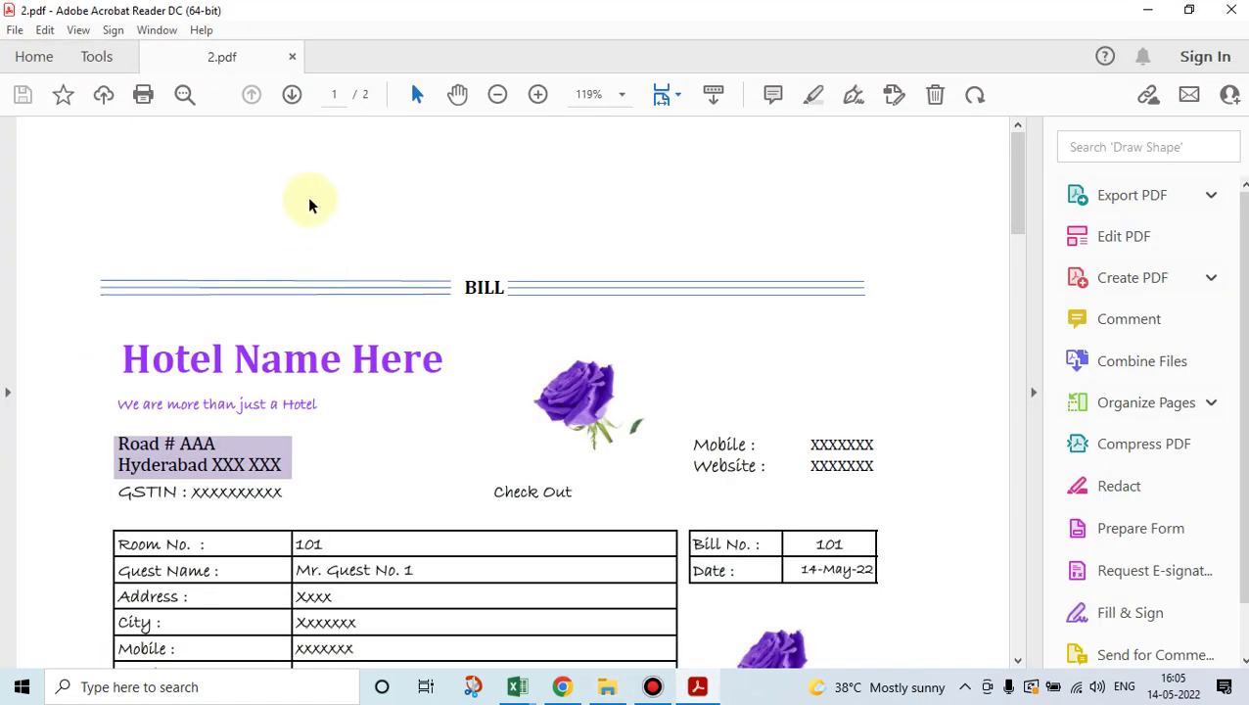
left_click(78, 30)
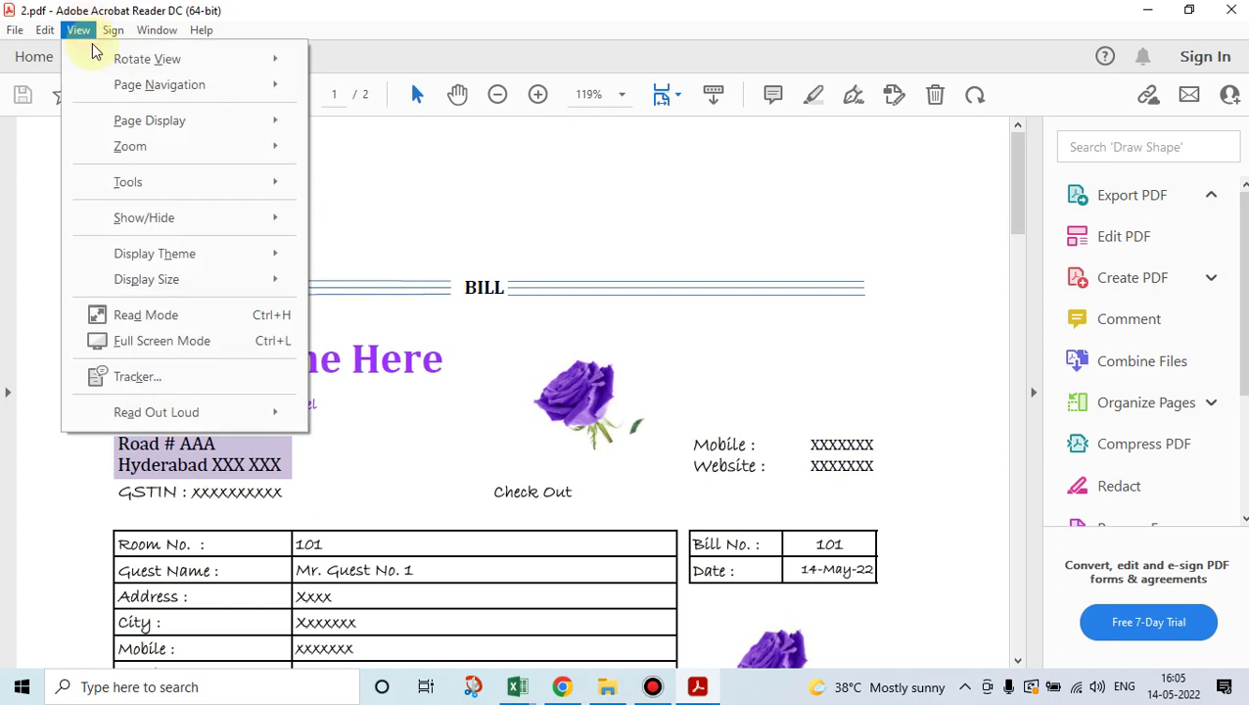
mouse_move(174, 219)
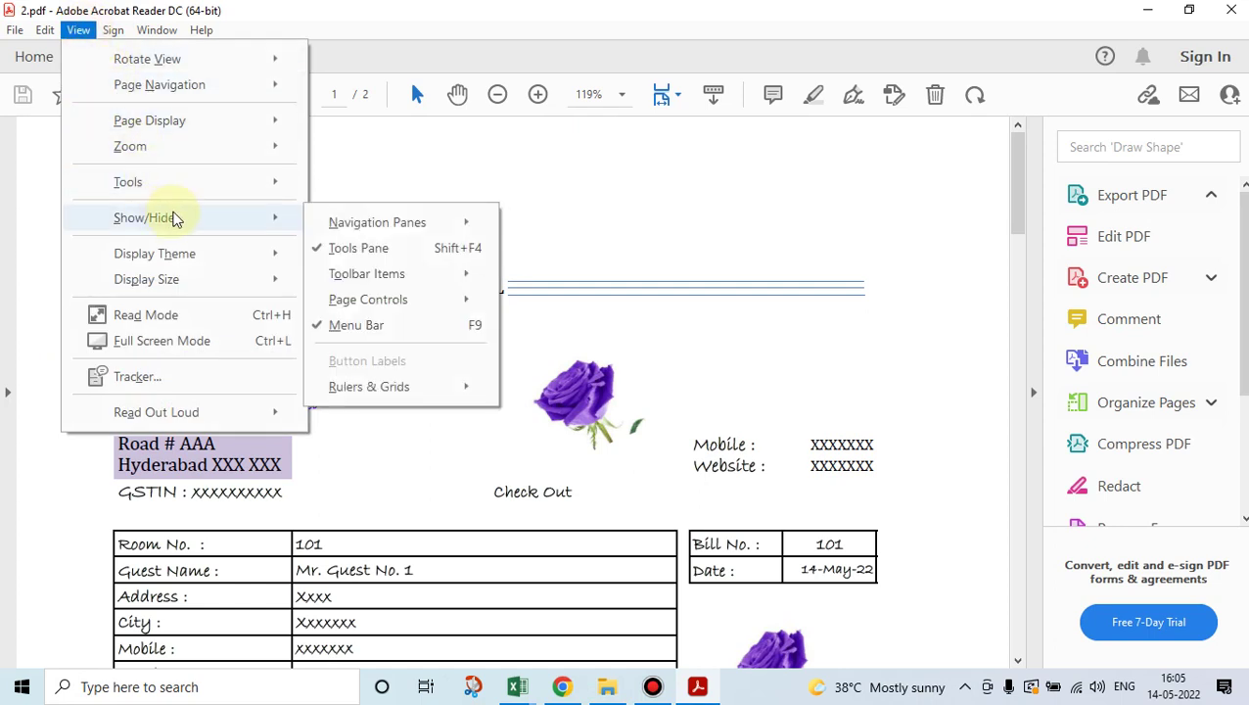
left_click(370, 247)
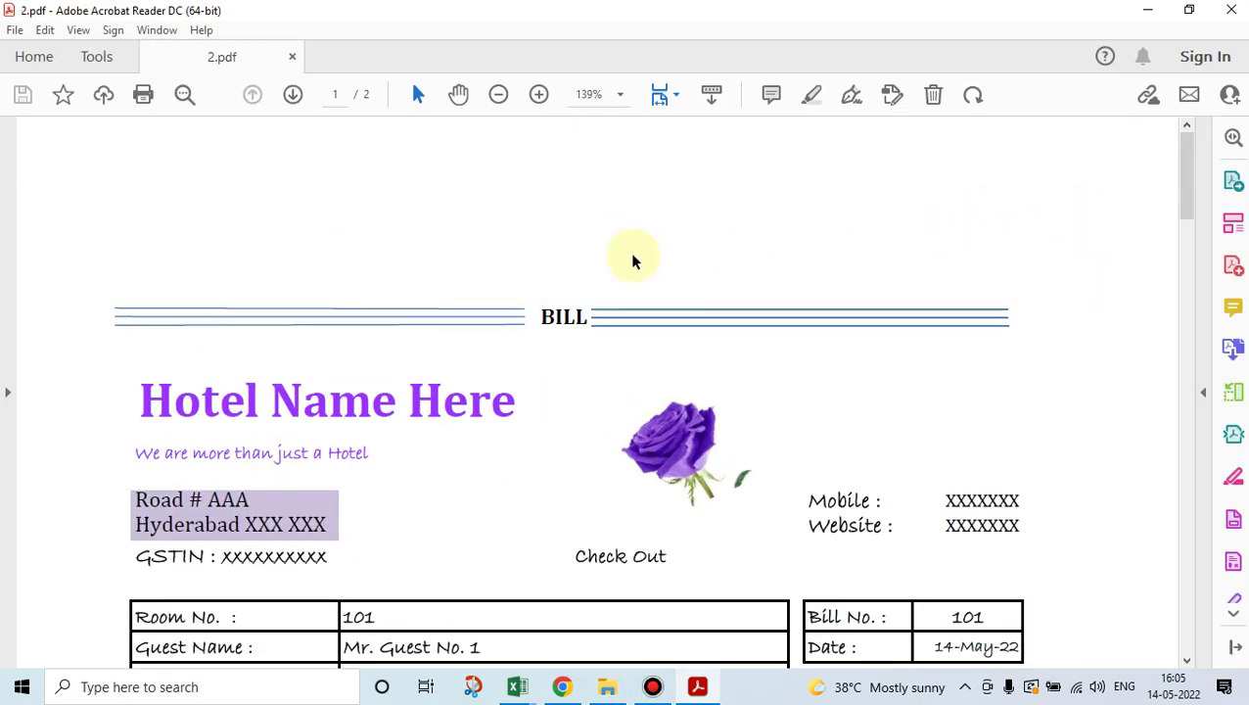
Step: Examine the PDF bill's hotel header, guest details, bill number and check-in and check-out information
scroll(505, 270, "down", 2)
scroll(505, 274, "down", 1)
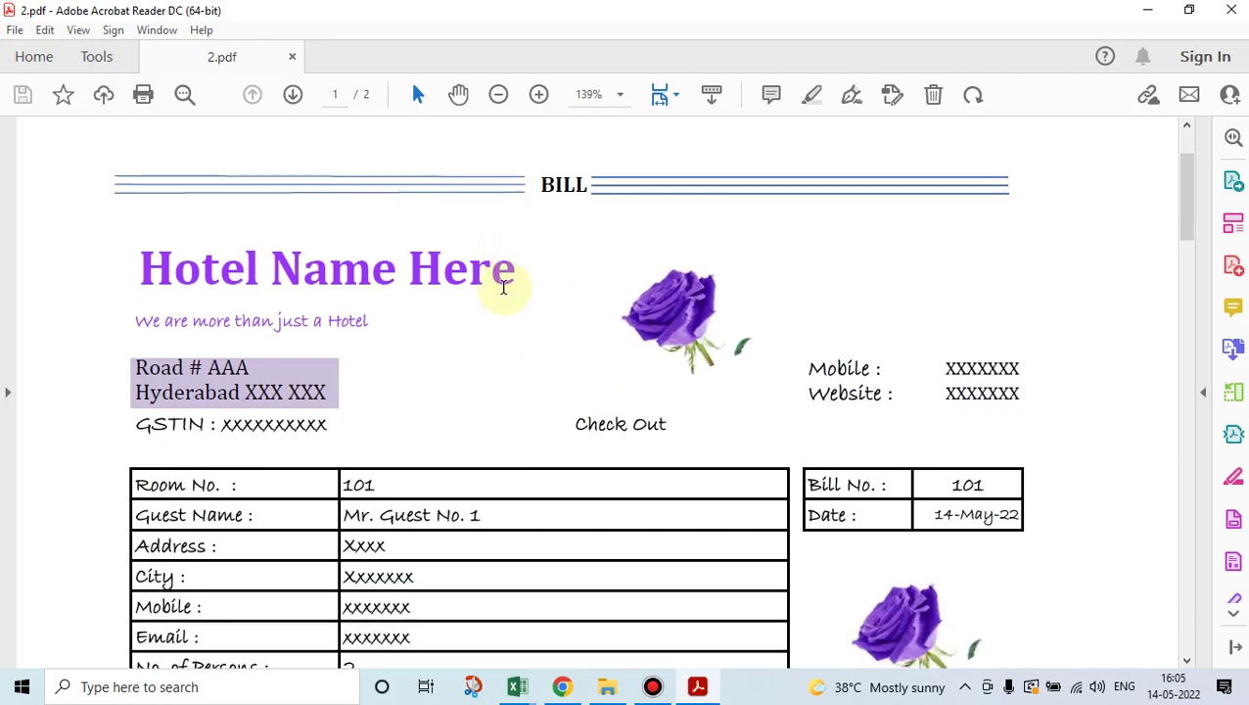
scroll(460, 330, "down", 1)
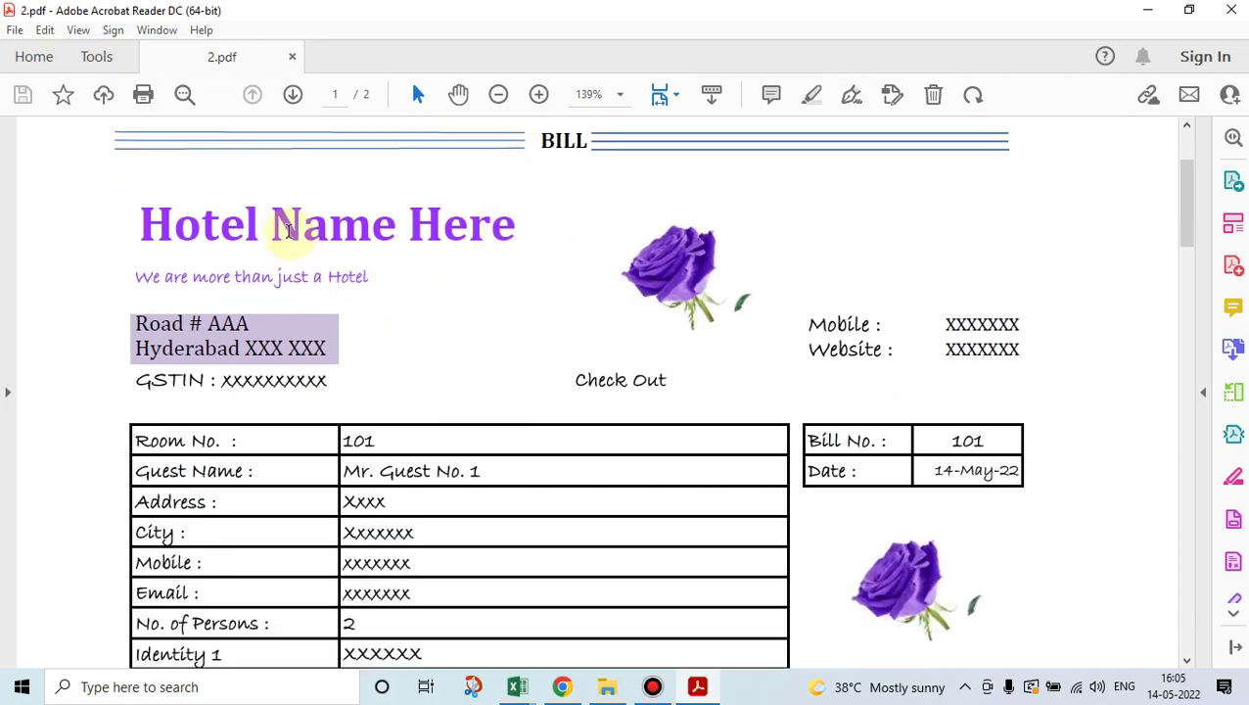
scroll(409, 336, "down", 1)
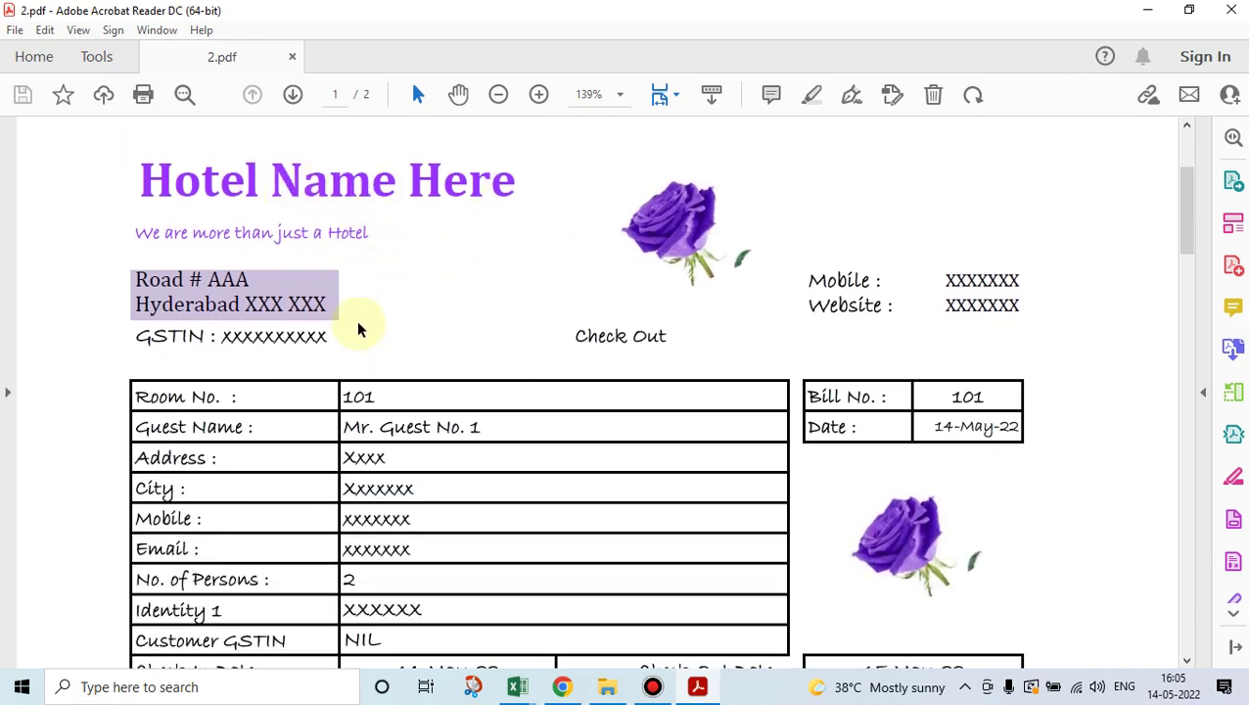
scroll(375, 309, "down", 1)
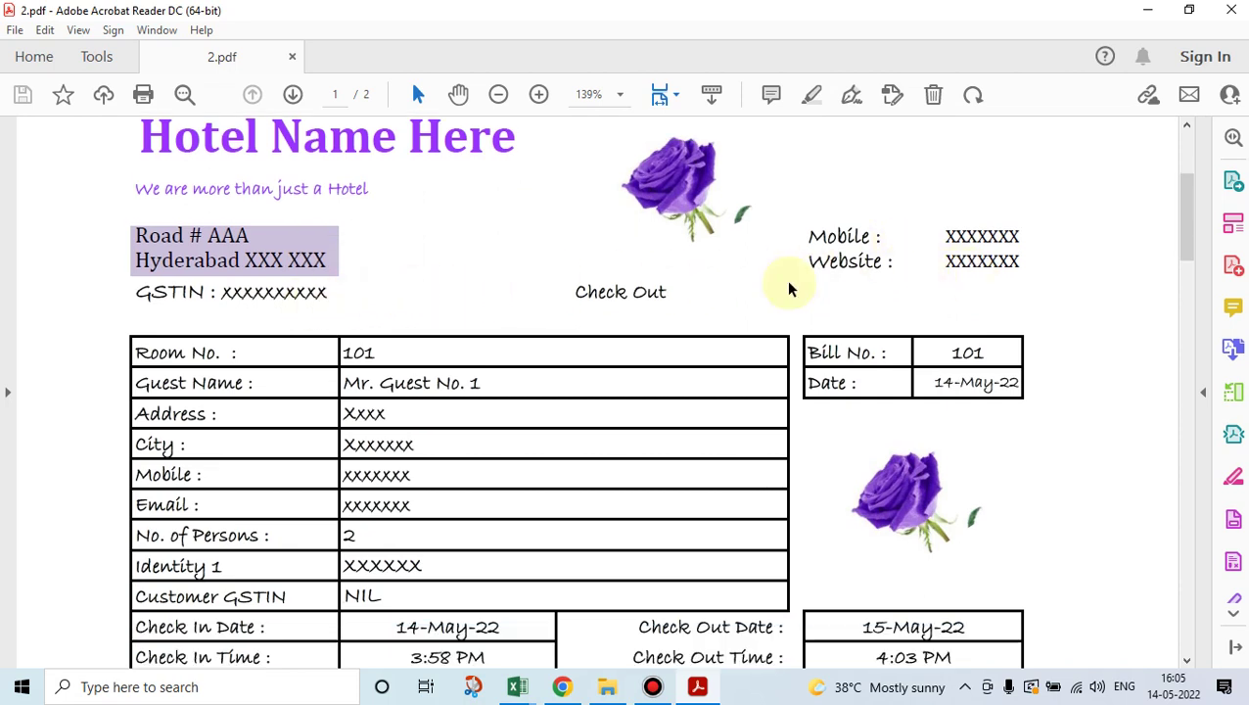
scroll(510, 282, "down", 1)
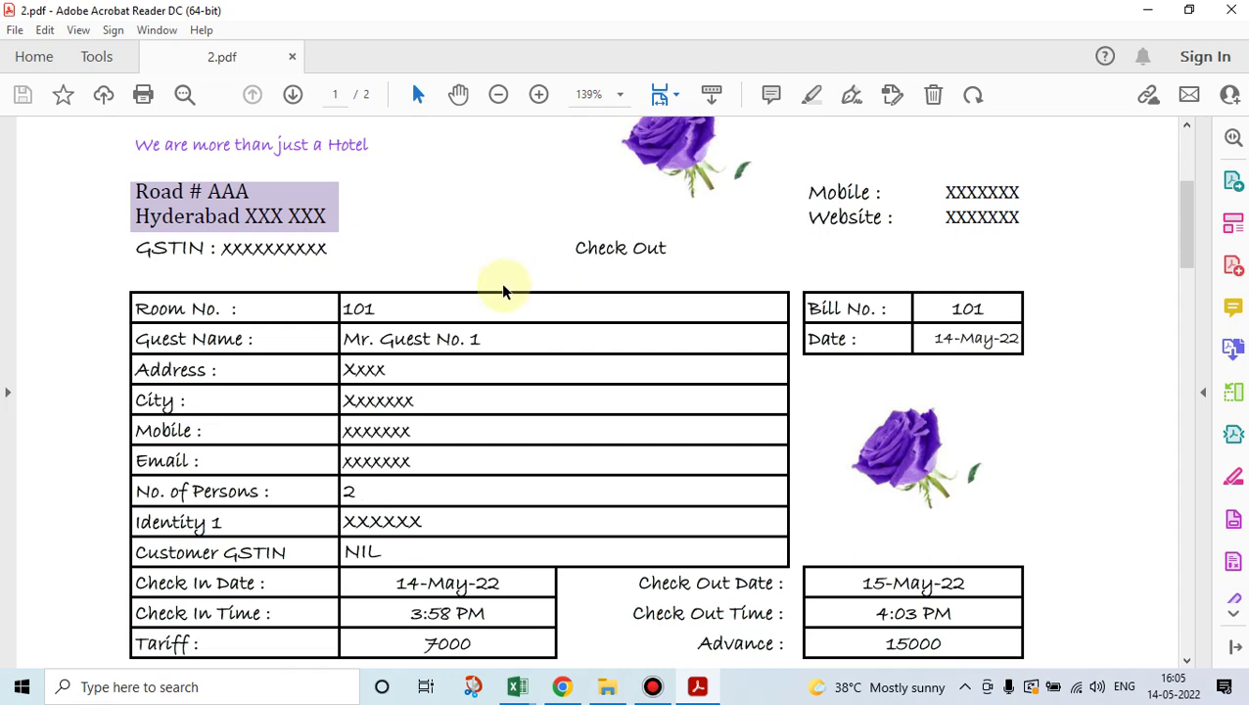
scroll(484, 352, "down", 1)
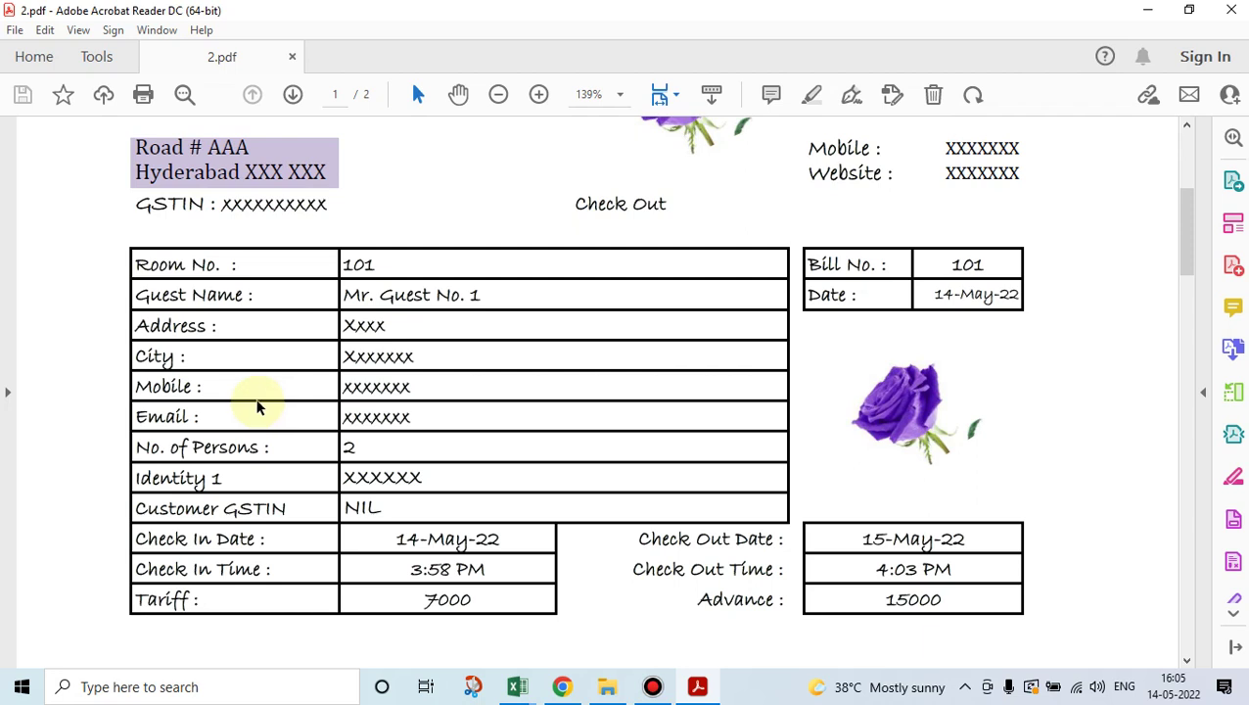
scroll(412, 450, "down", 1)
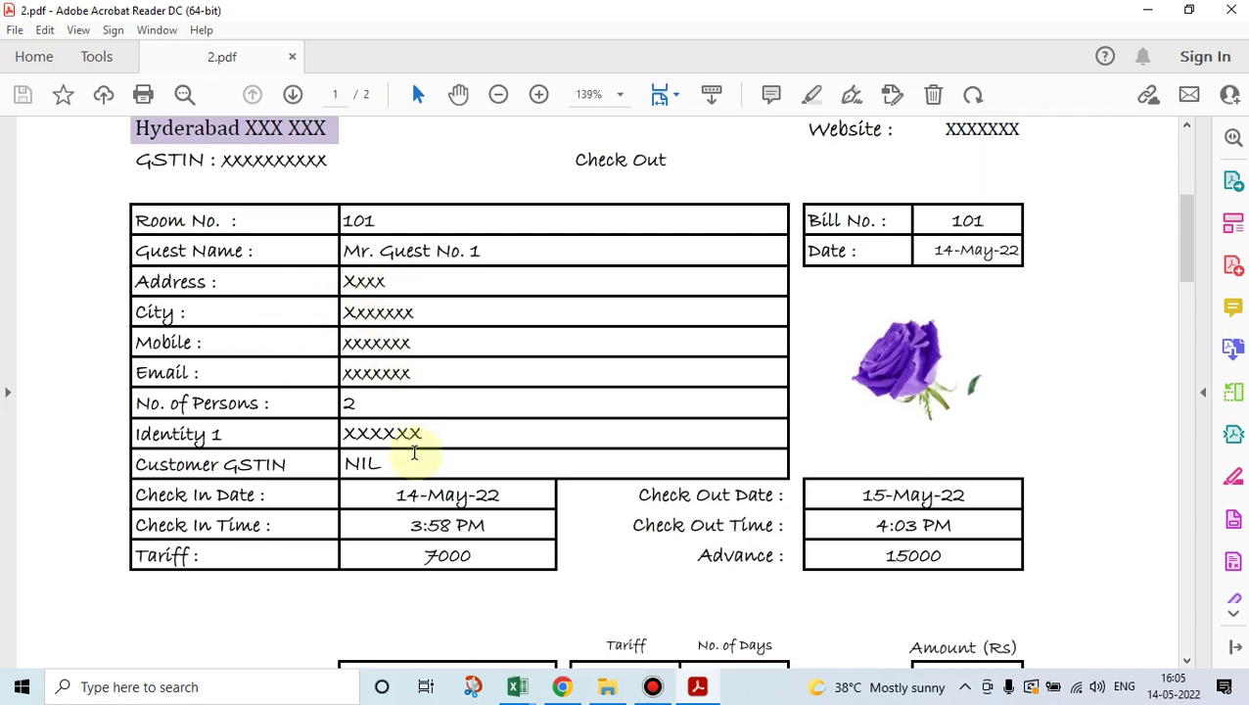
scroll(414, 452, "down", 1)
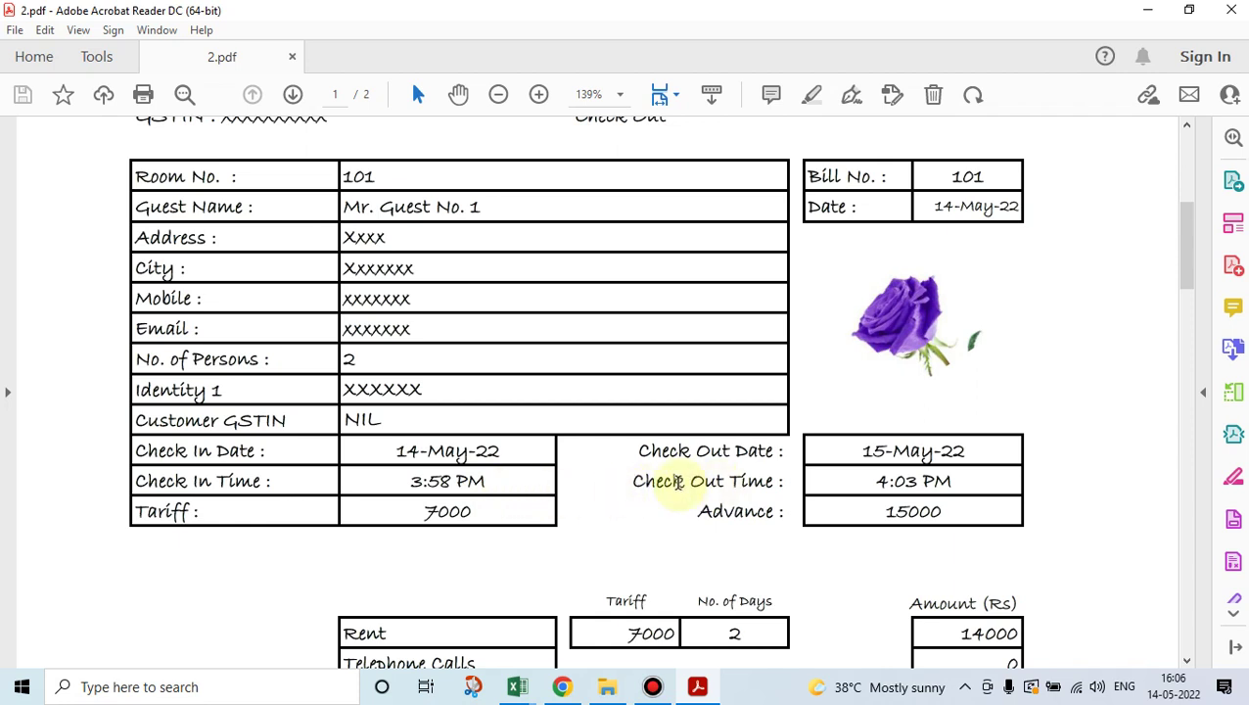
Step: Examine the PDF bill's charges, total, advance, balance due, card and cash payments, and signature area
scroll(675, 482, "down", 1)
scroll(702, 474, "down", 1)
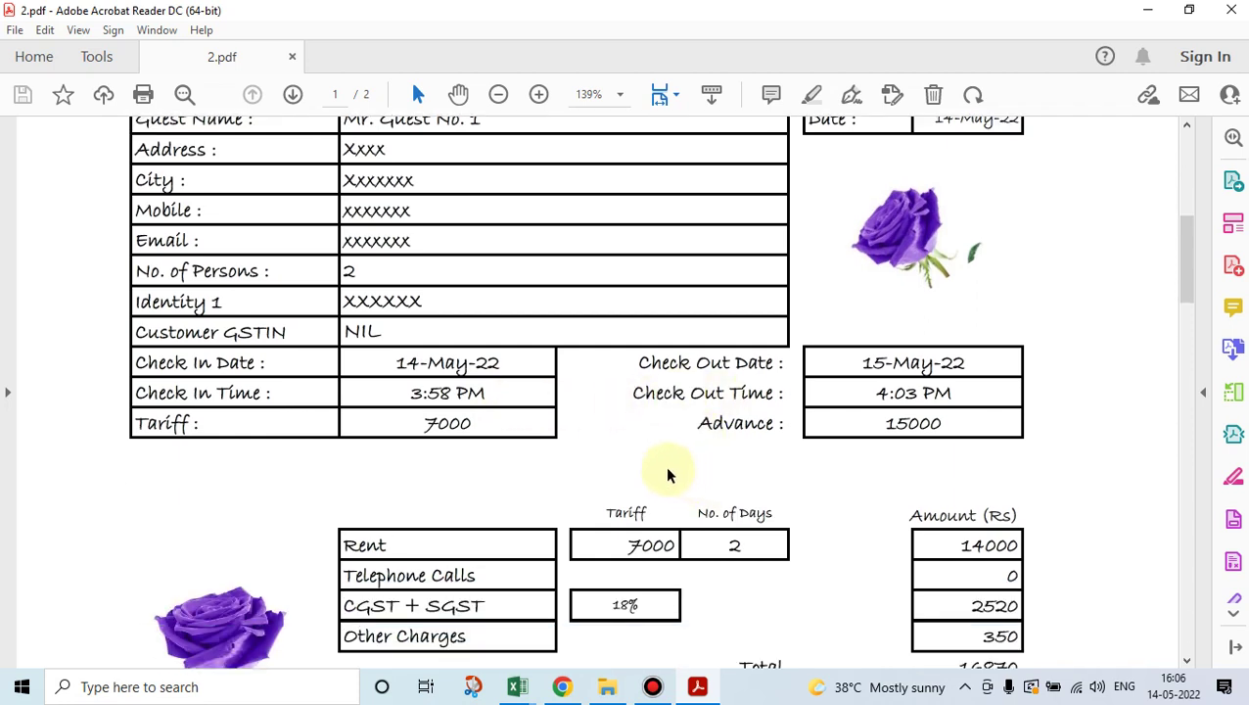
scroll(513, 448, "down", 1)
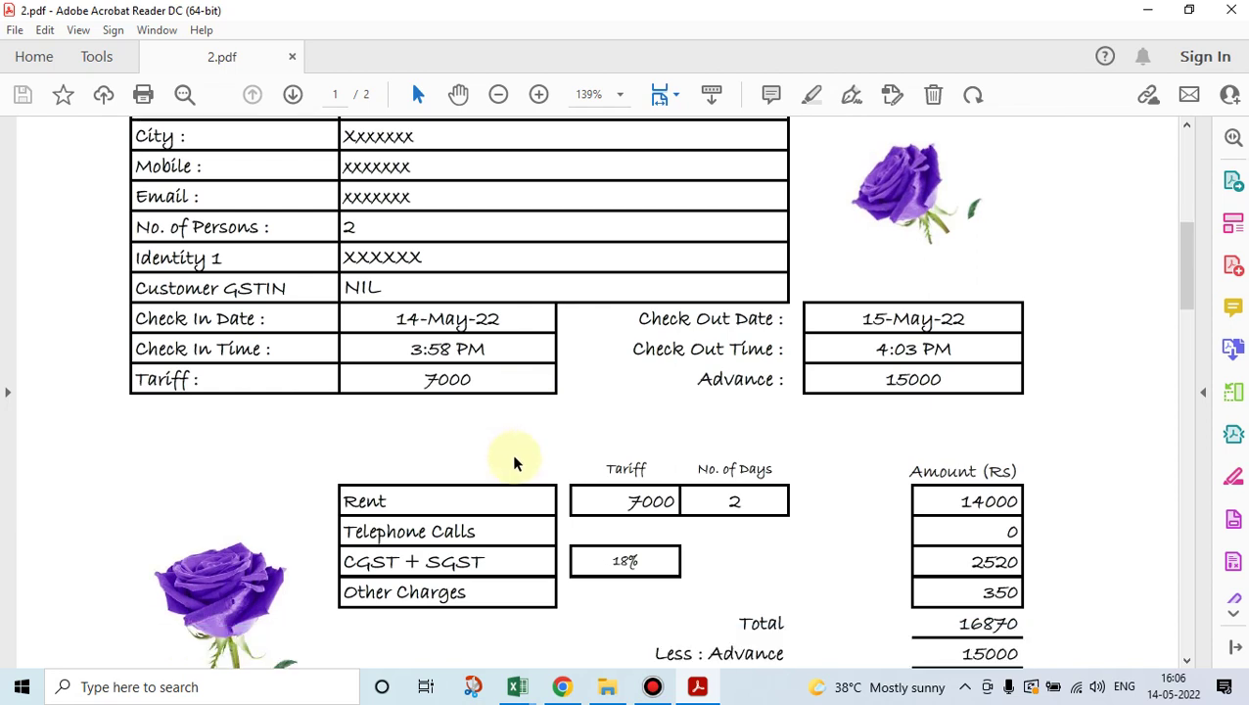
scroll(516, 462, "down", 2)
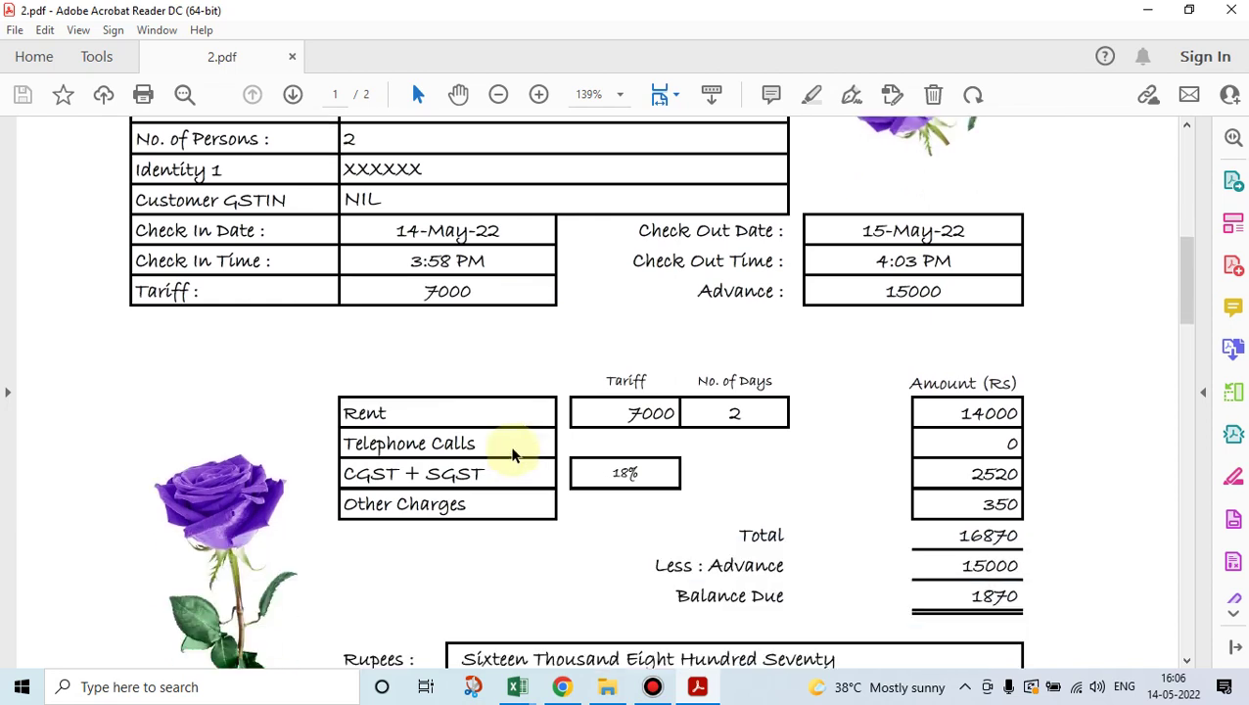
scroll(548, 432, "up", 4)
scroll(551, 435, "down", 4)
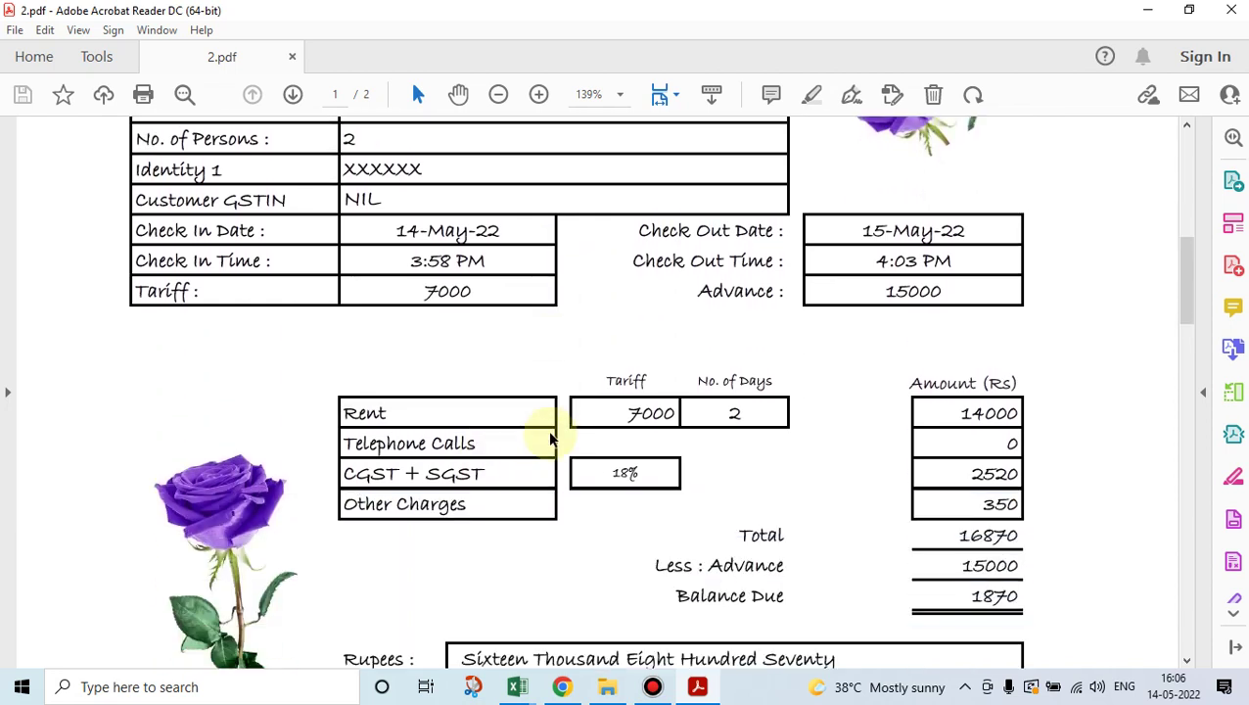
scroll(551, 439, "down", 2)
scroll(548, 440, "down", 1)
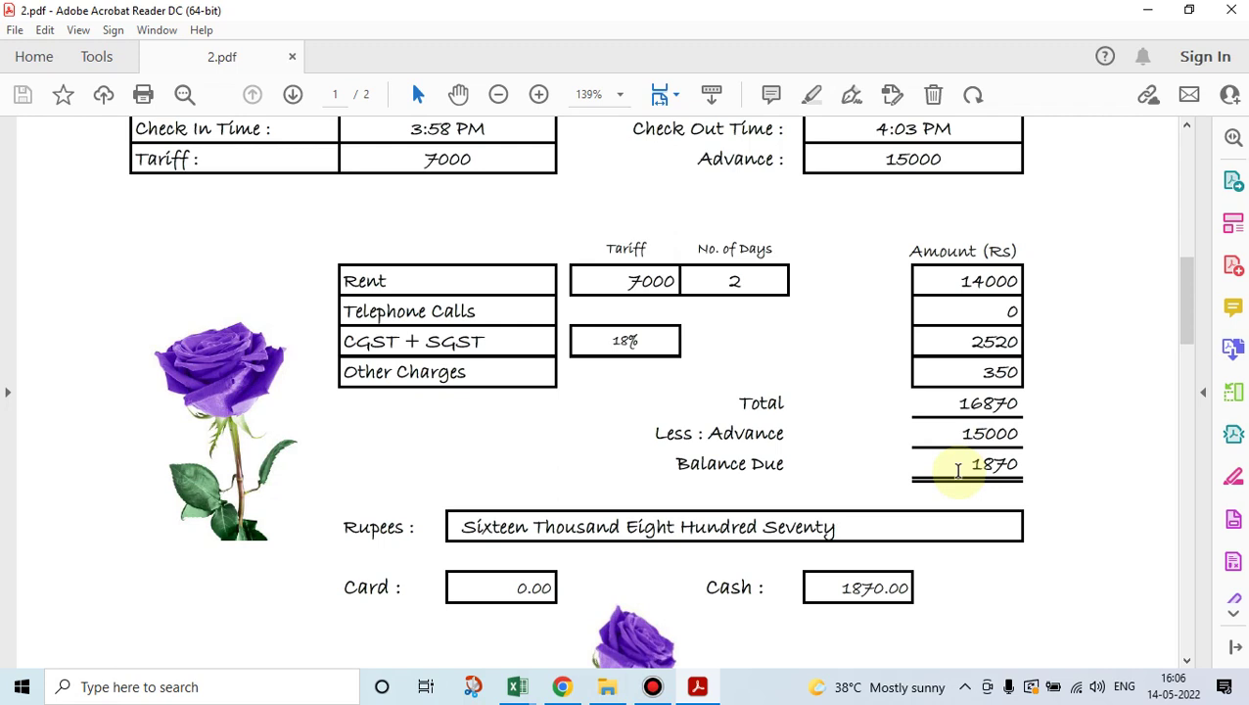
scroll(958, 469, "down", 3)
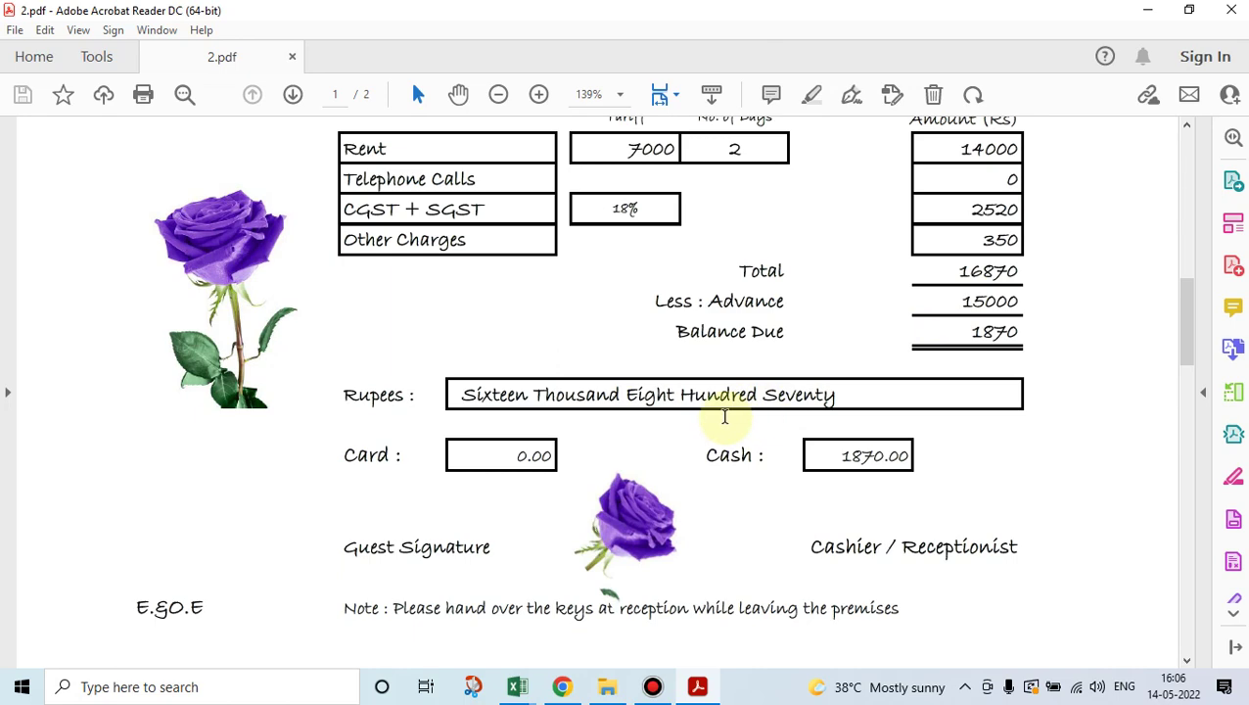
scroll(707, 482, "down", 2)
scroll(707, 482, "up", 1)
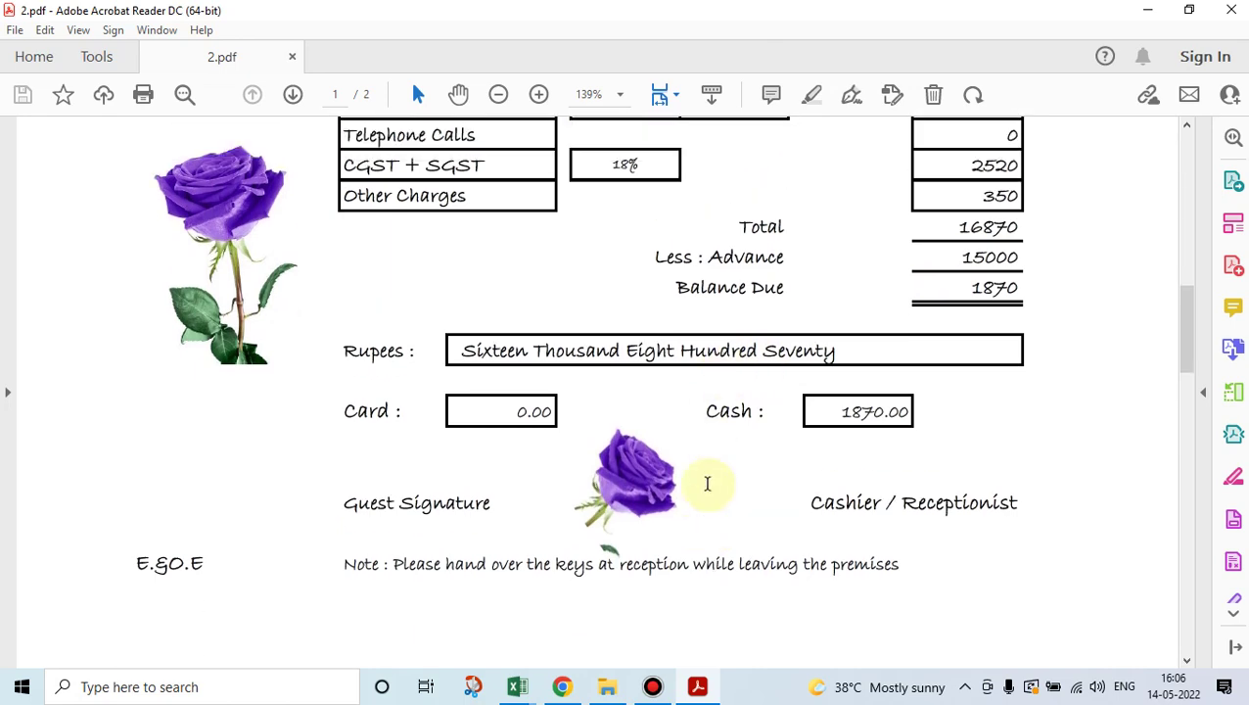
Step: Look over the PDF bill once more and switch back to the Check Out form in Excel
scroll(707, 482, "up", 8)
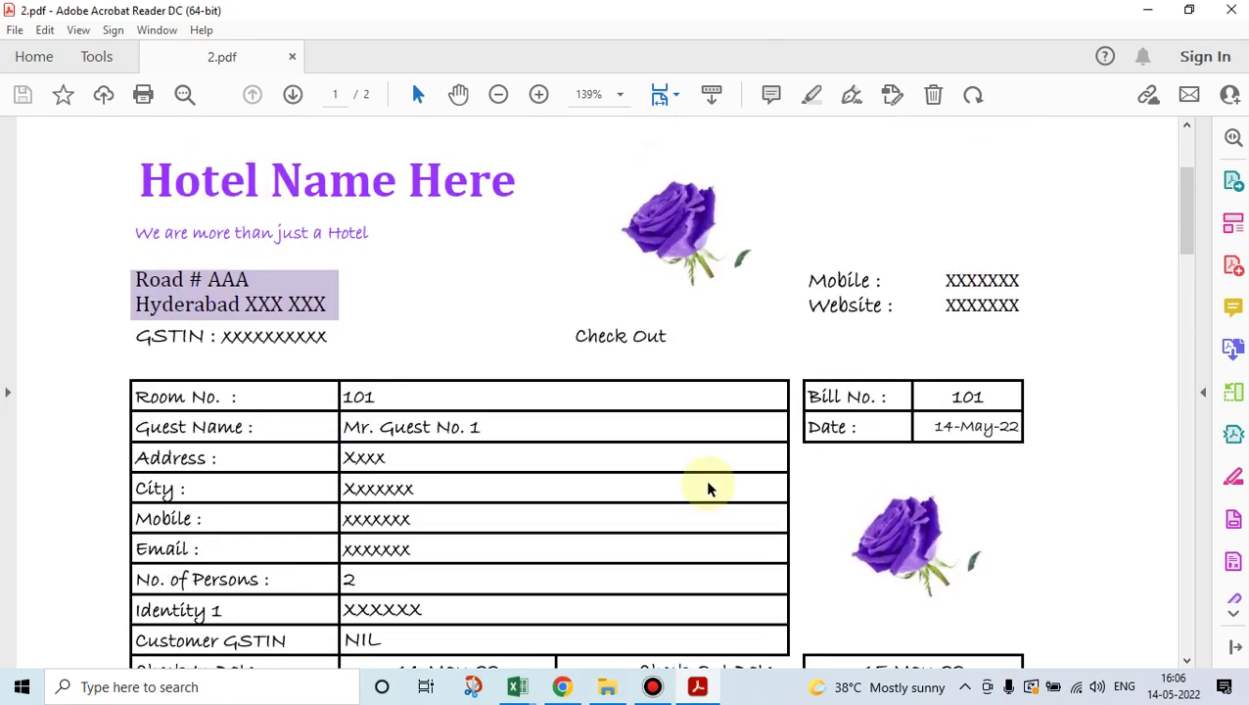
scroll(708, 487, "up", 3)
scroll(708, 487, "down", 3)
scroll(709, 488, "down", 5)
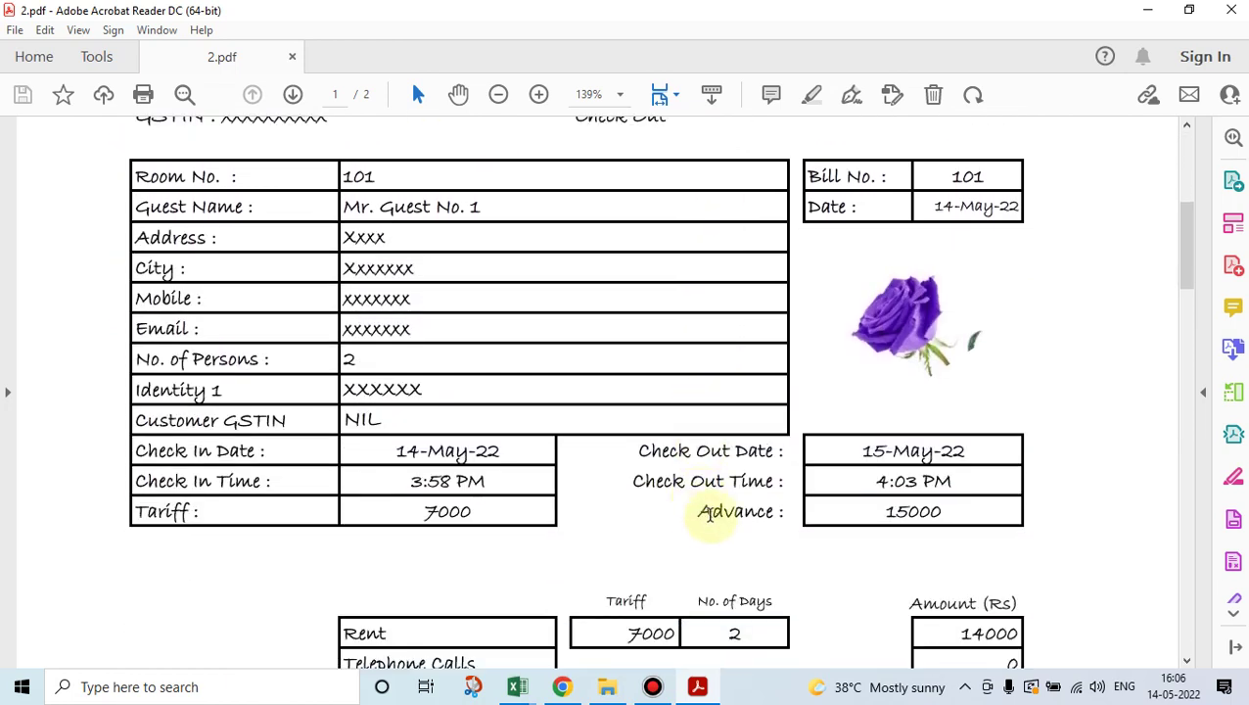
left_click(516, 688)
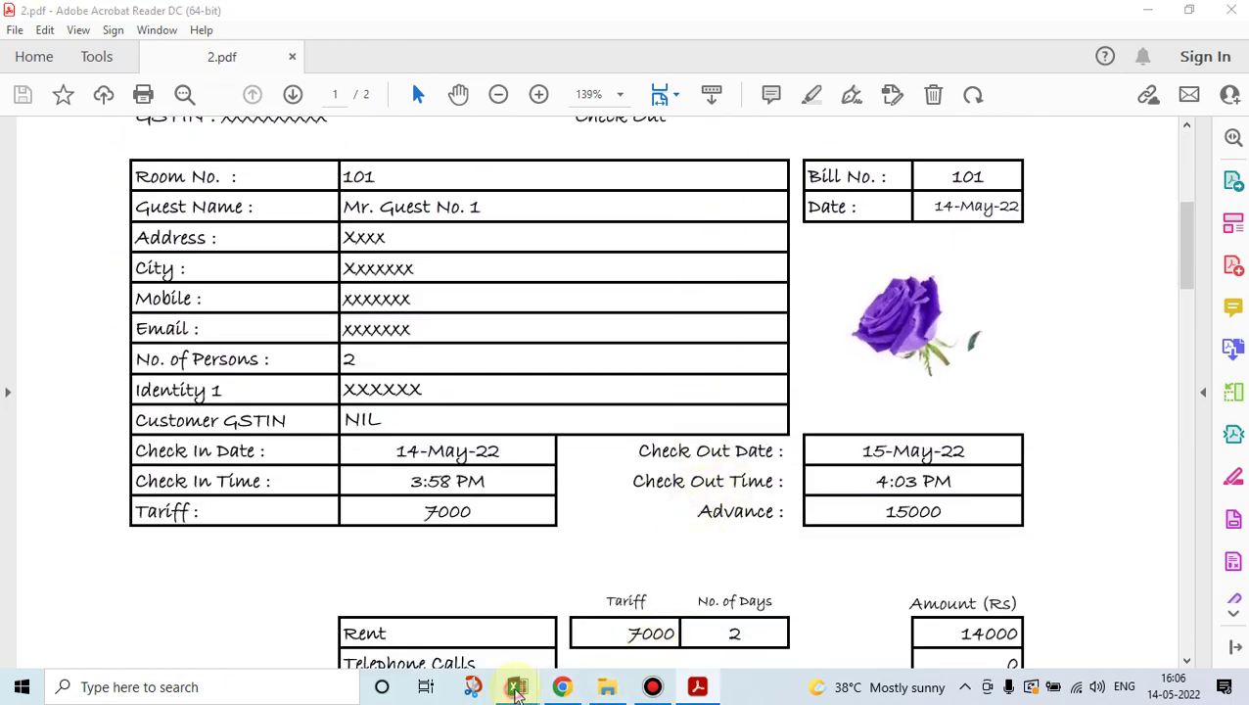
left_click(436, 611)
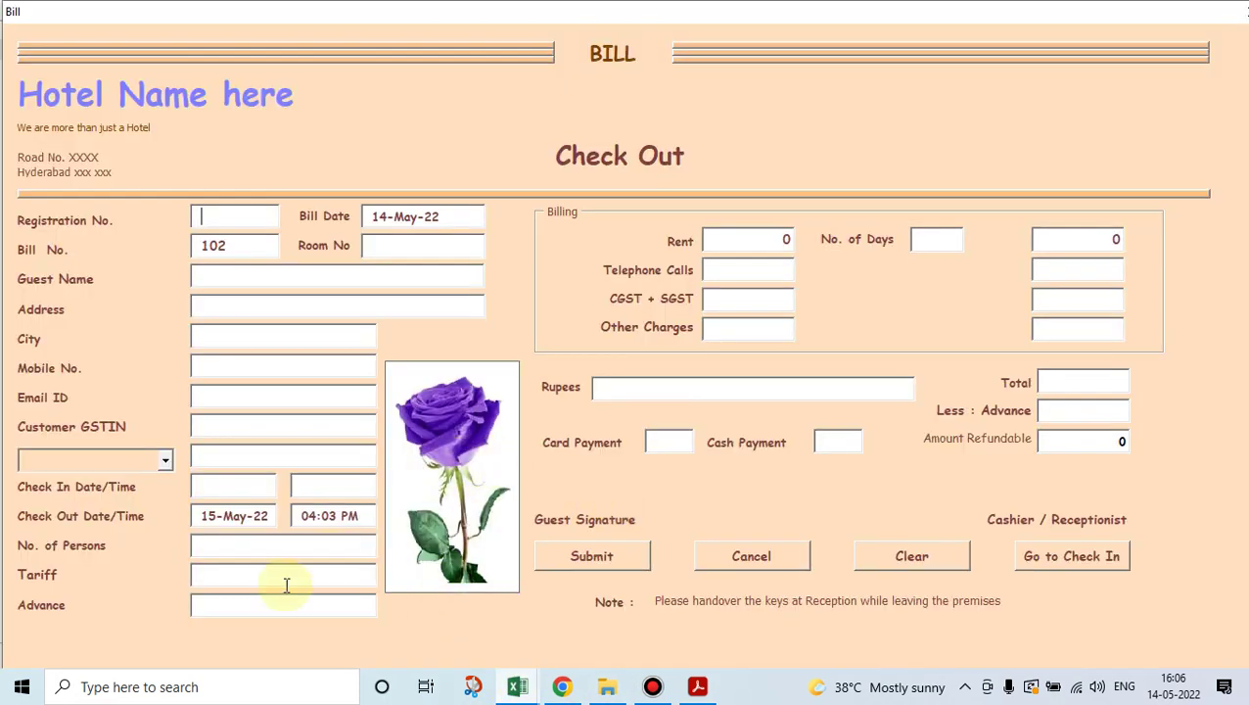
Step: Cancel the Check Out form and review the saved records on the Check_In_Data and Check_Out_Data sheets
left_click(744, 555)
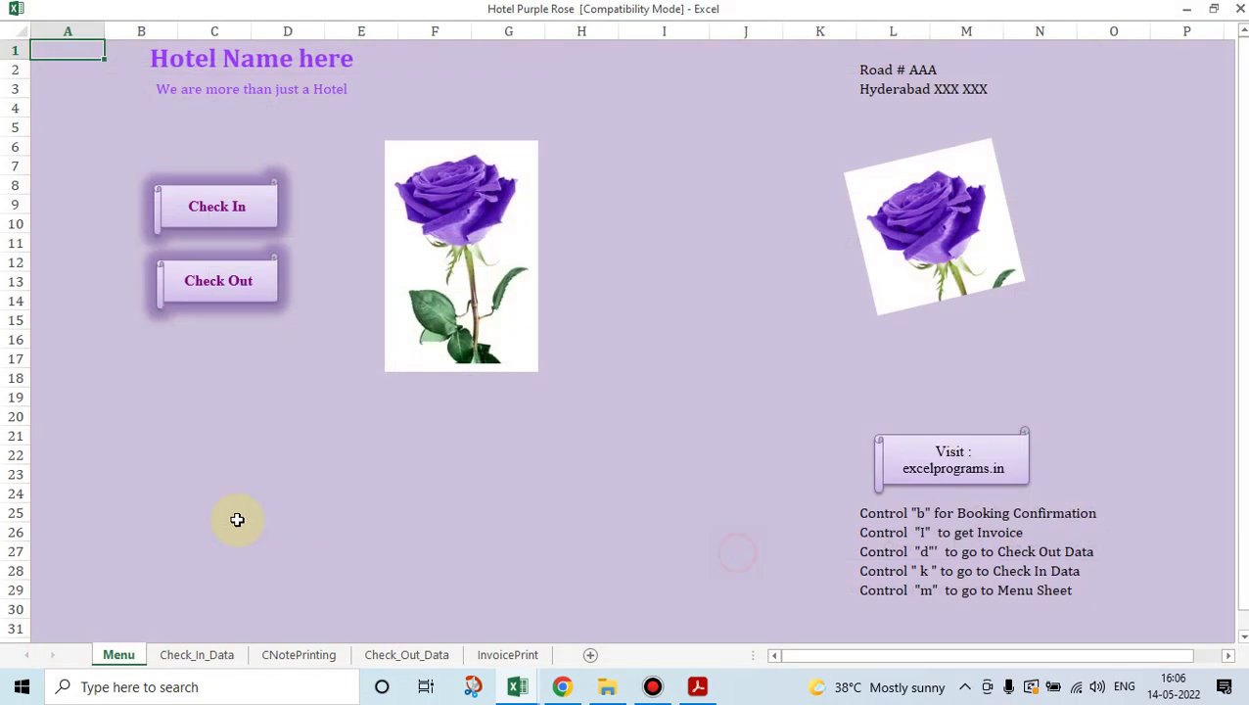
left_click(189, 652)
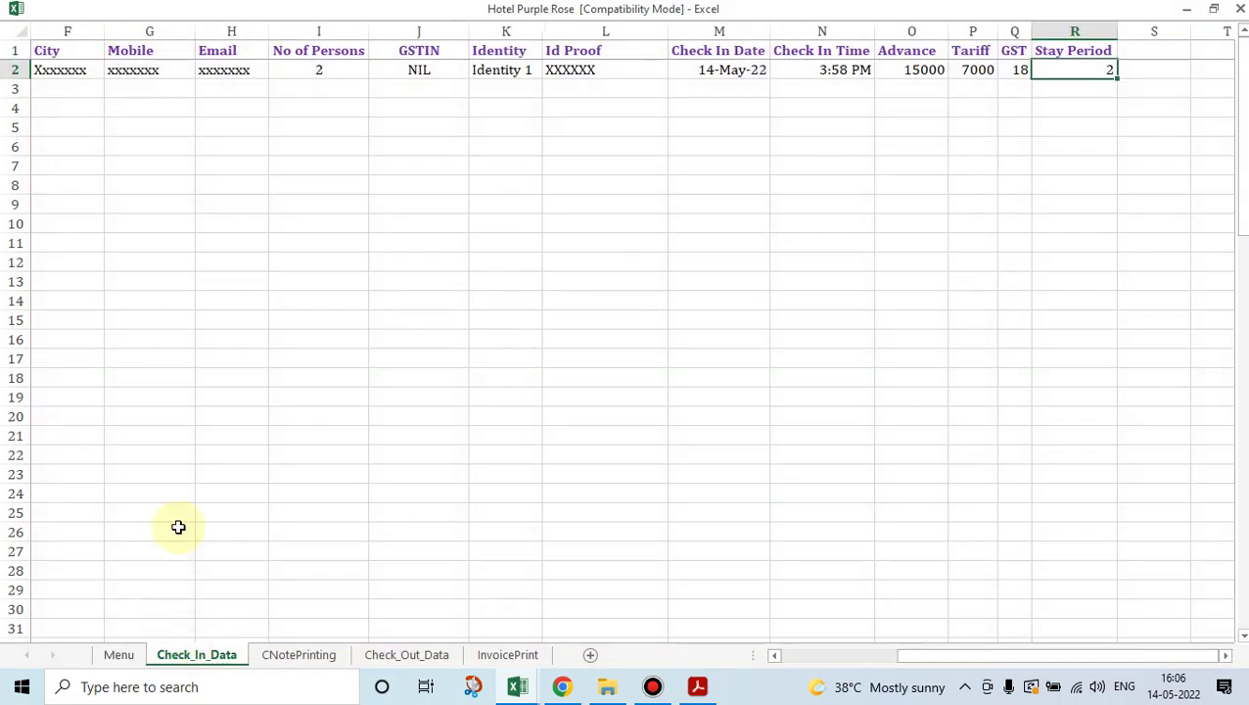
left_click(242, 343)
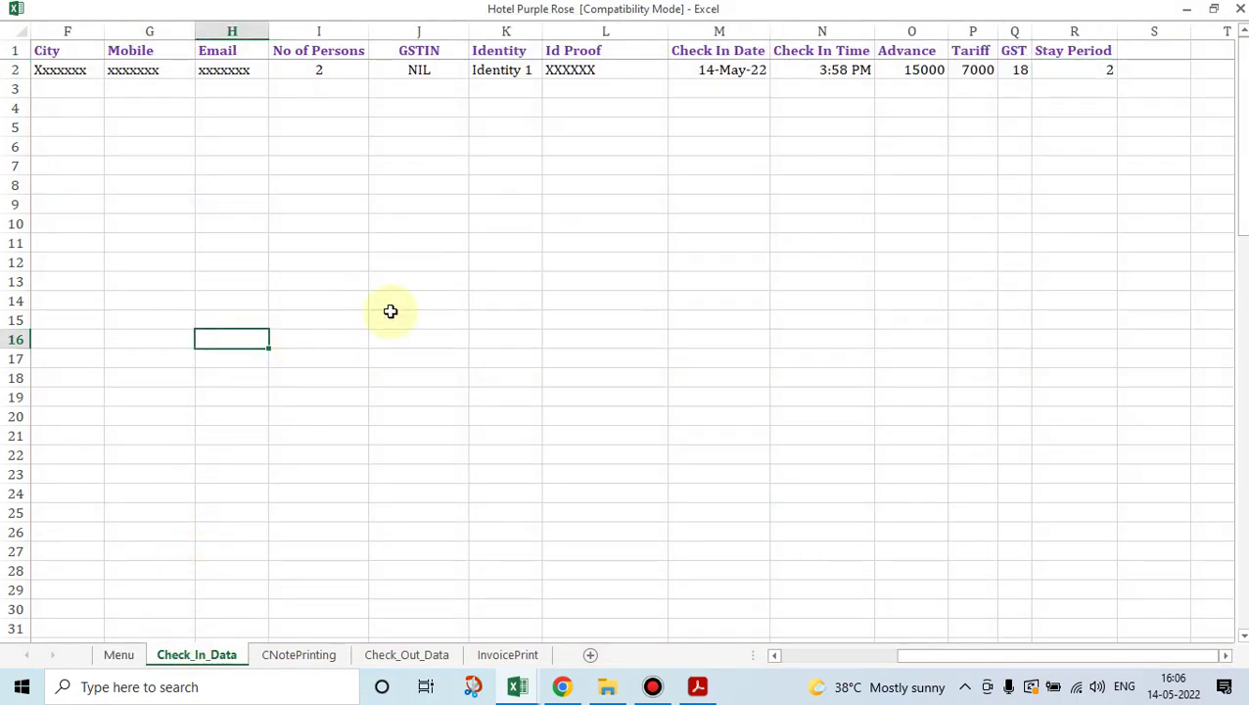
key("ctrl+Home")
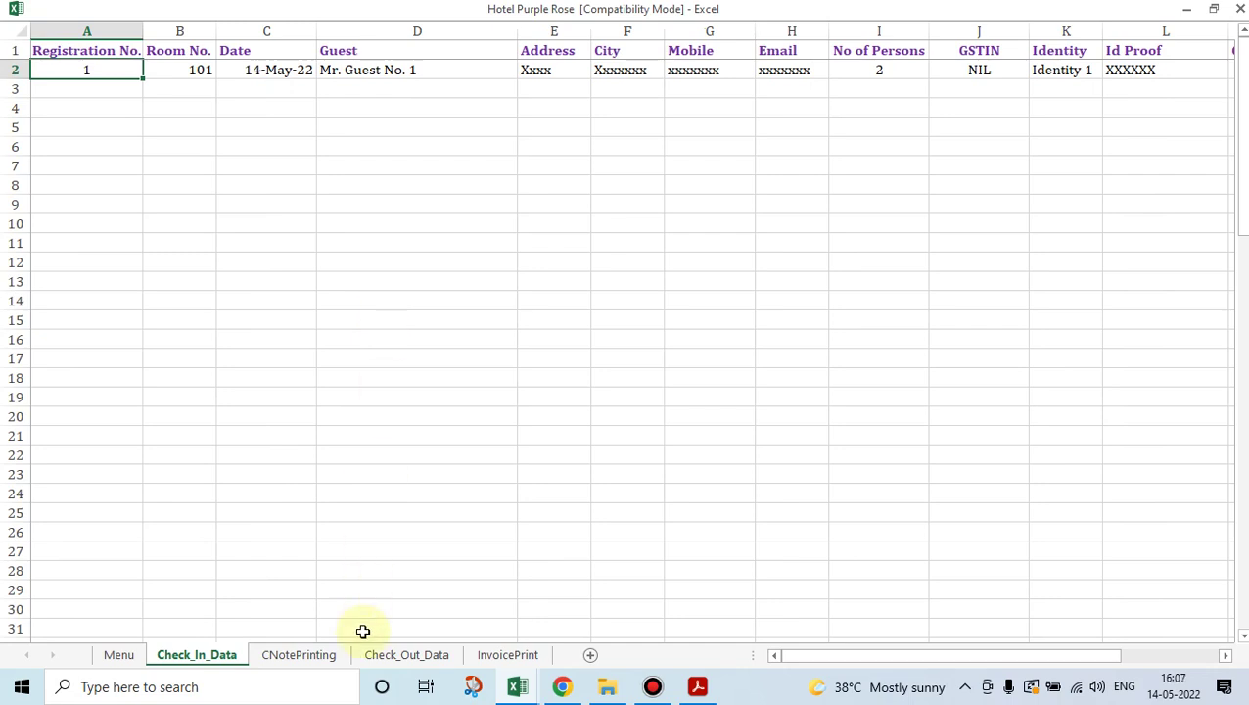
left_click(386, 655)
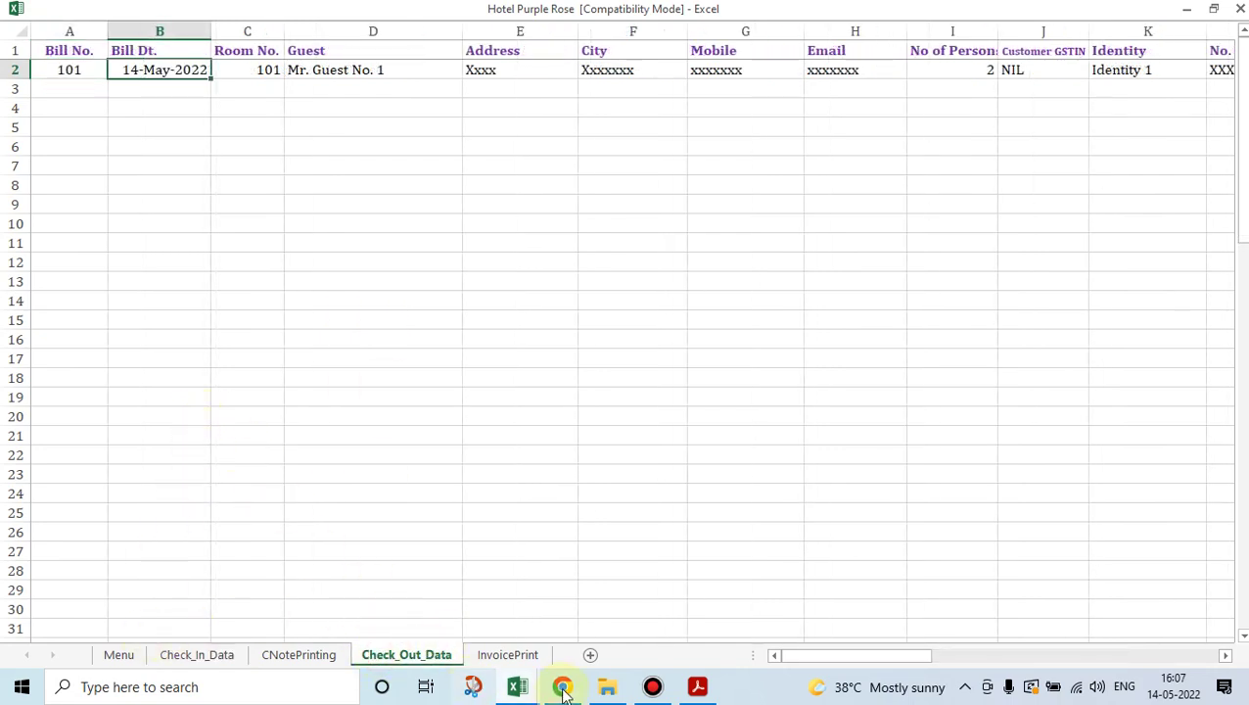
Step: Reopen the bill 2.pdf from the MyInvoices folder and examine it from the hotel header to the signature area
left_click(606, 687)
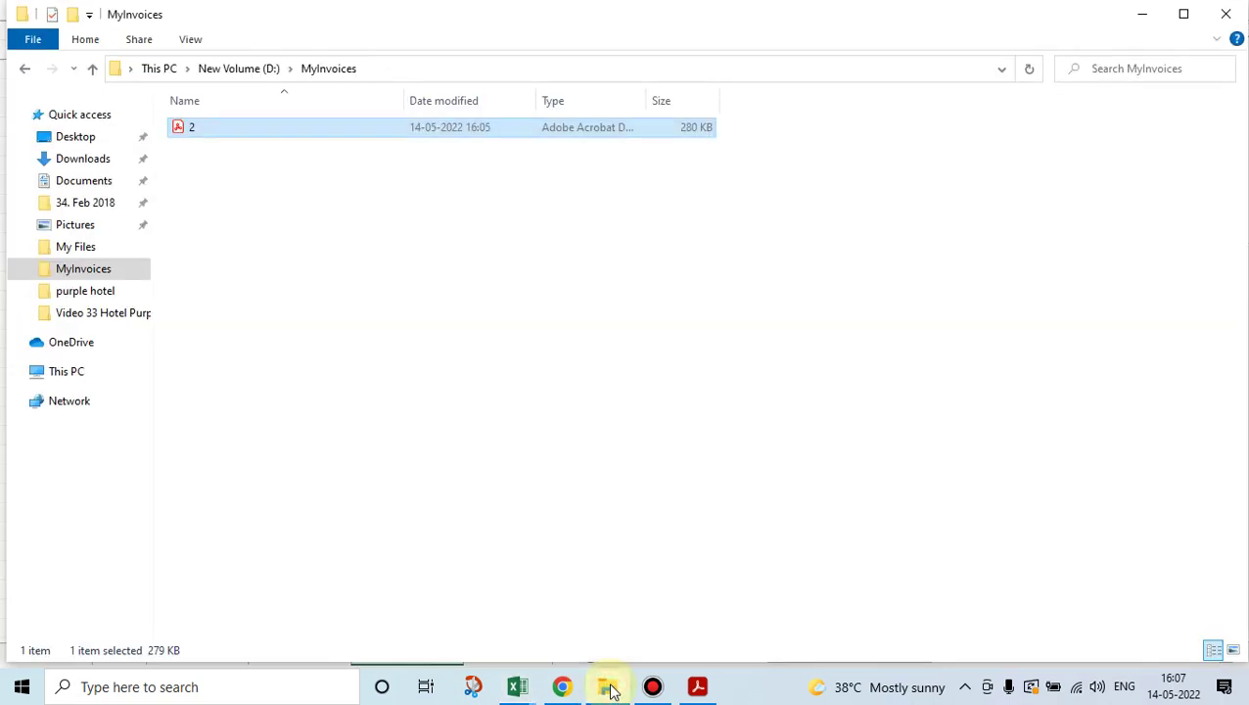
double_click(220, 133)
scroll(231, 276, "up", 5)
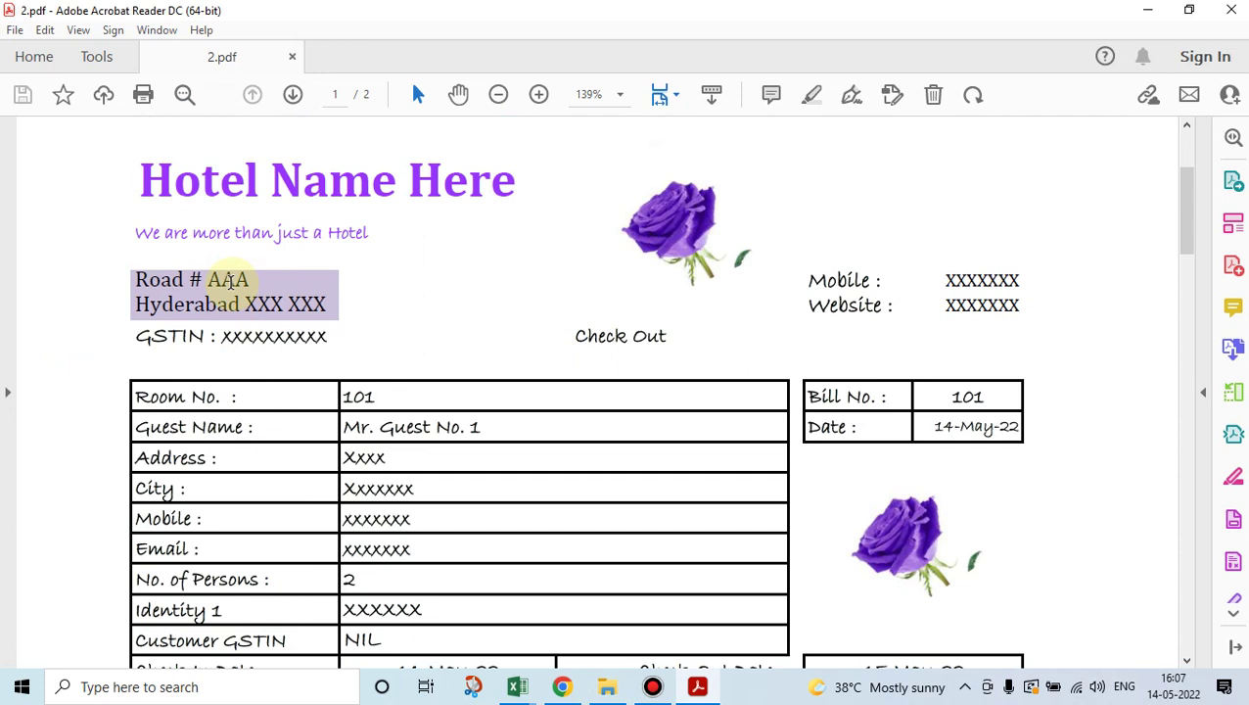
scroll(228, 281, "down", 2)
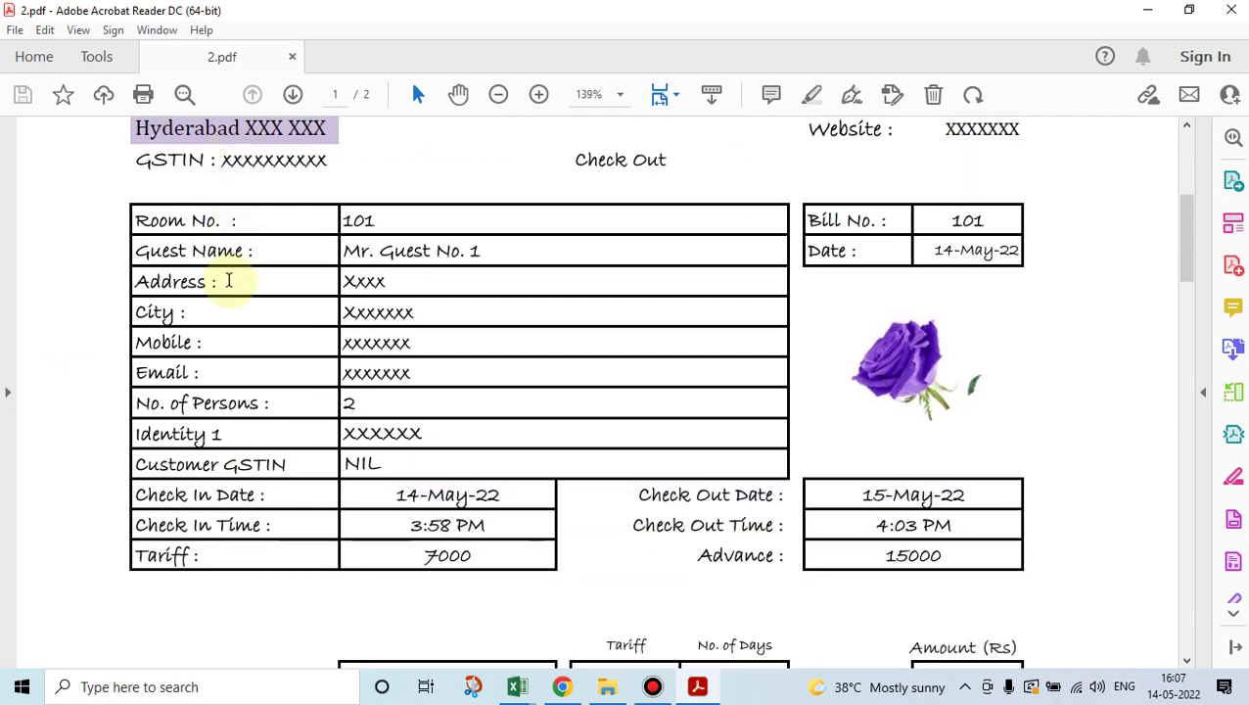
scroll(228, 281, "down", 3)
scroll(228, 281, "down", 5)
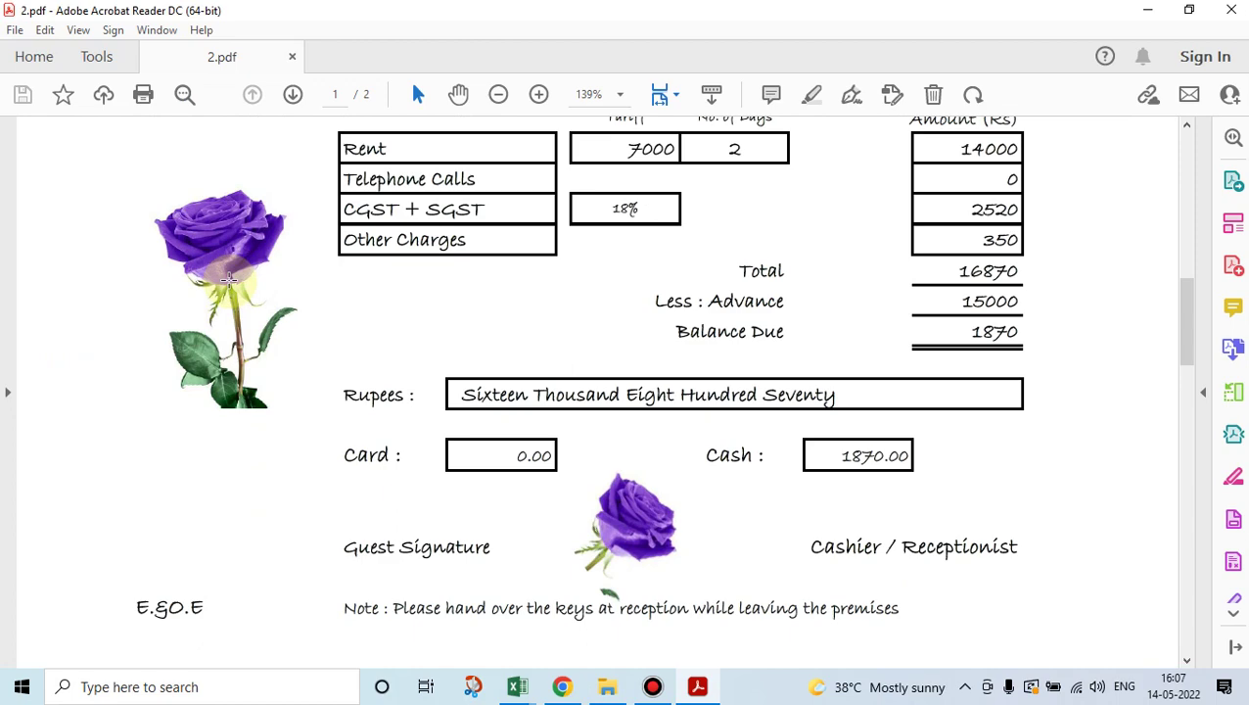
scroll(228, 280, "down", 3)
scroll(228, 280, "up", 4)
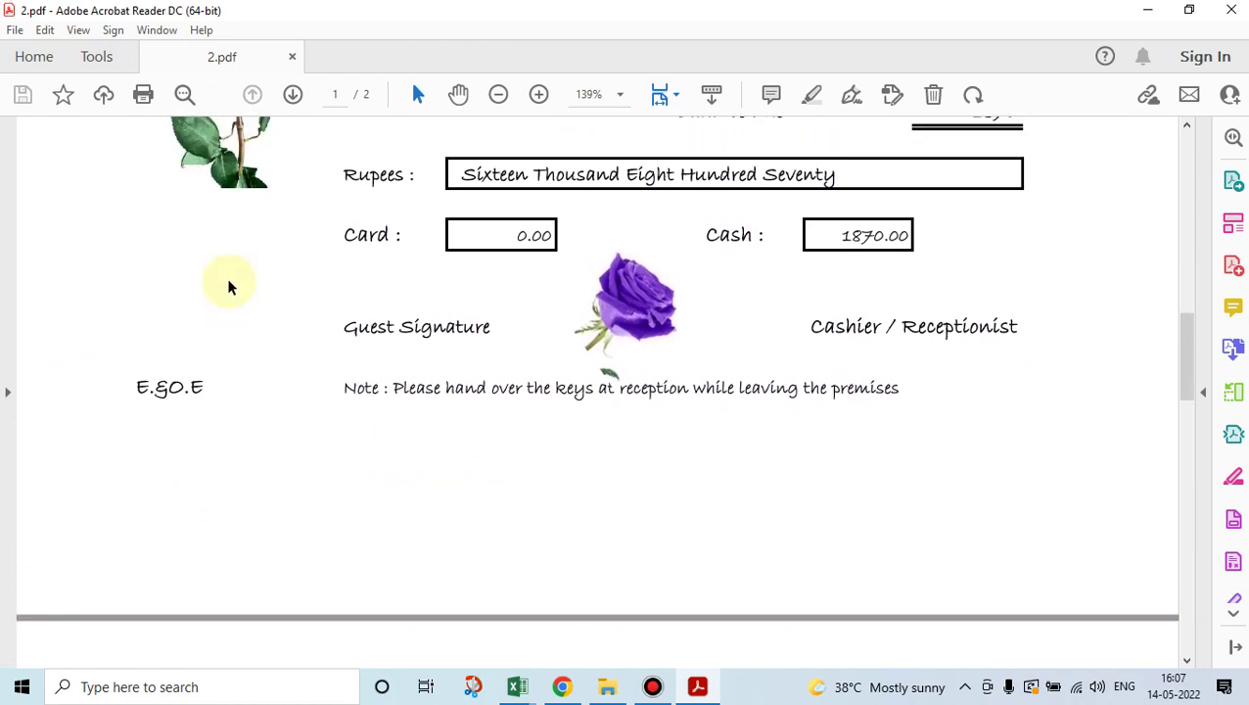
scroll(228, 281, "up", 9)
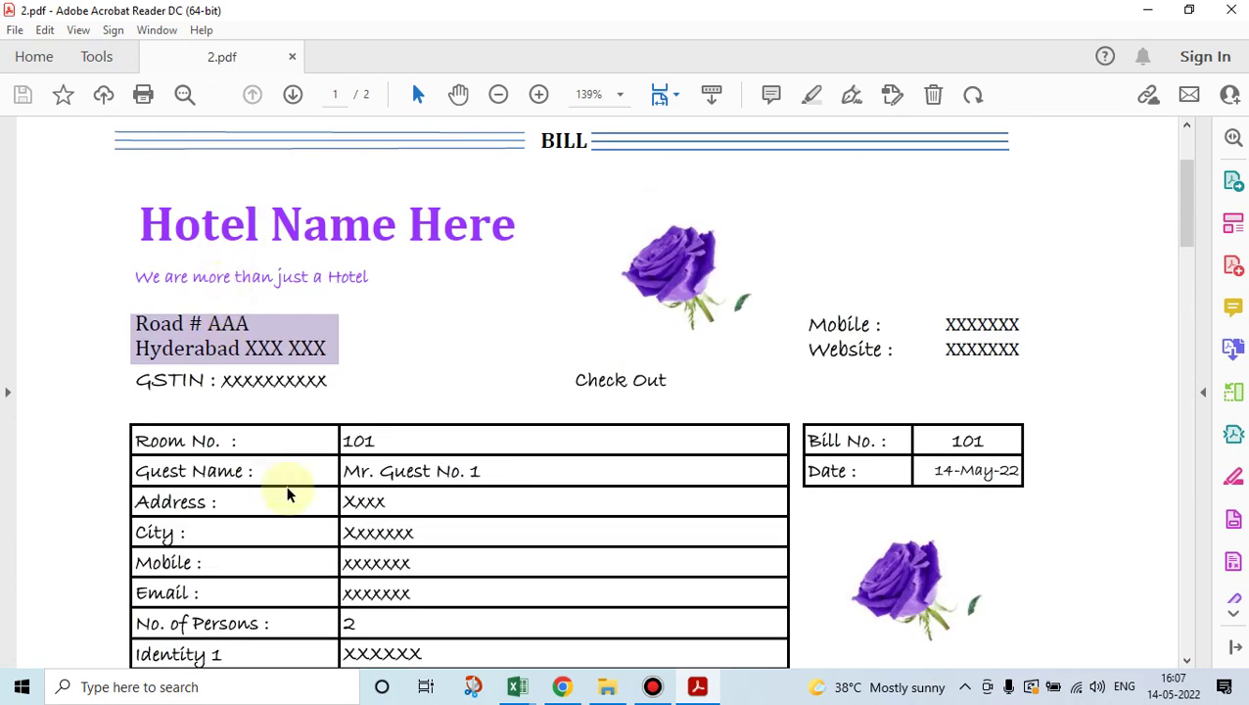
Step: Switch back to the Hotel Purple Rose workbook in Excel and show its Menu sheet
mouse_move(517, 685)
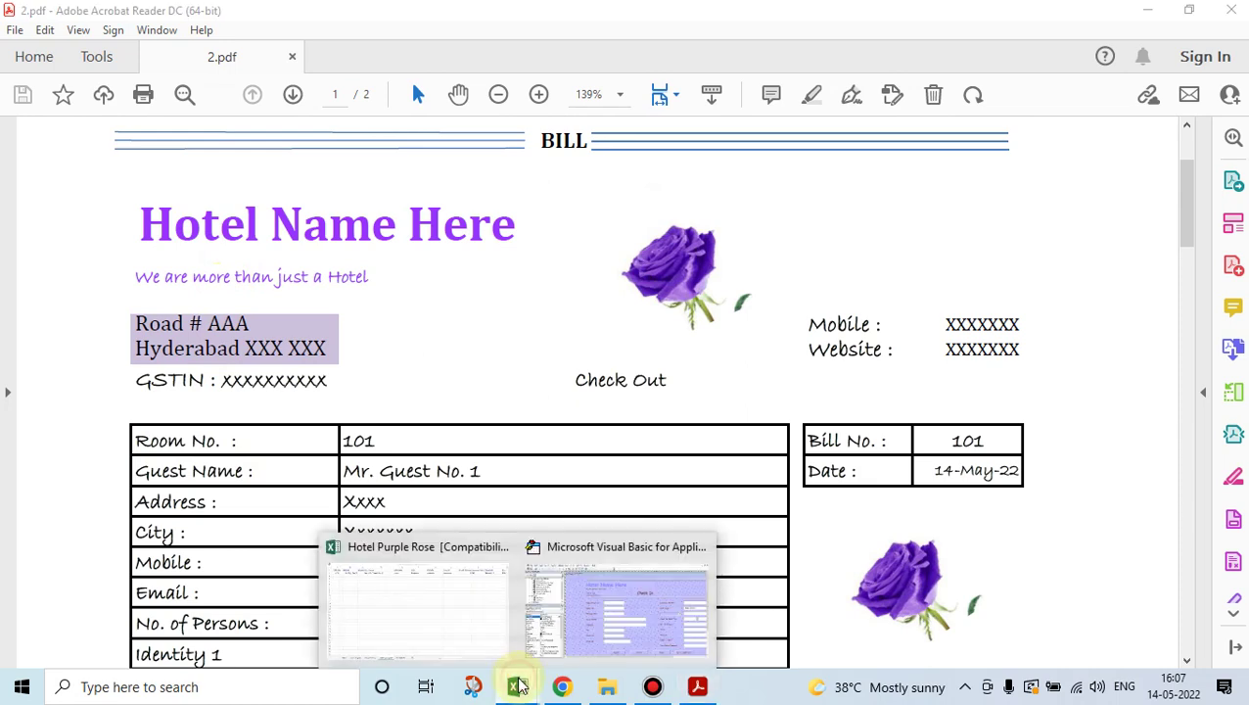
left_click(449, 617)
left_click(120, 655)
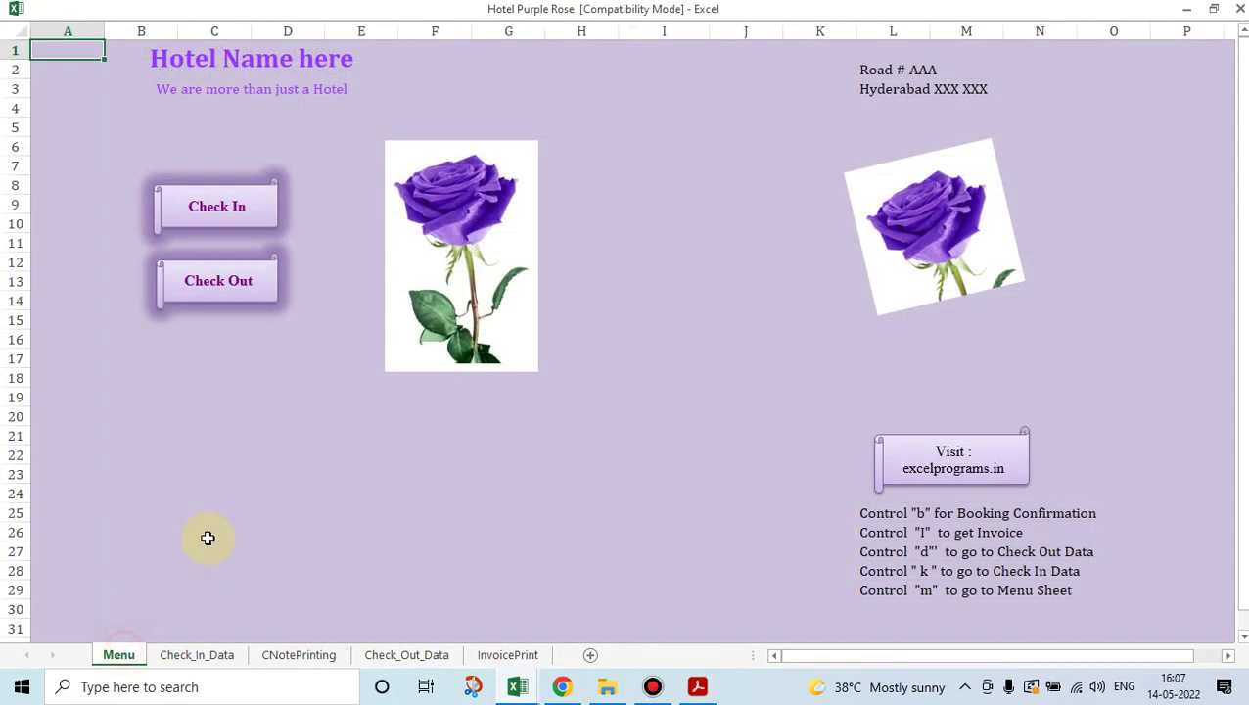
left_click(284, 482)
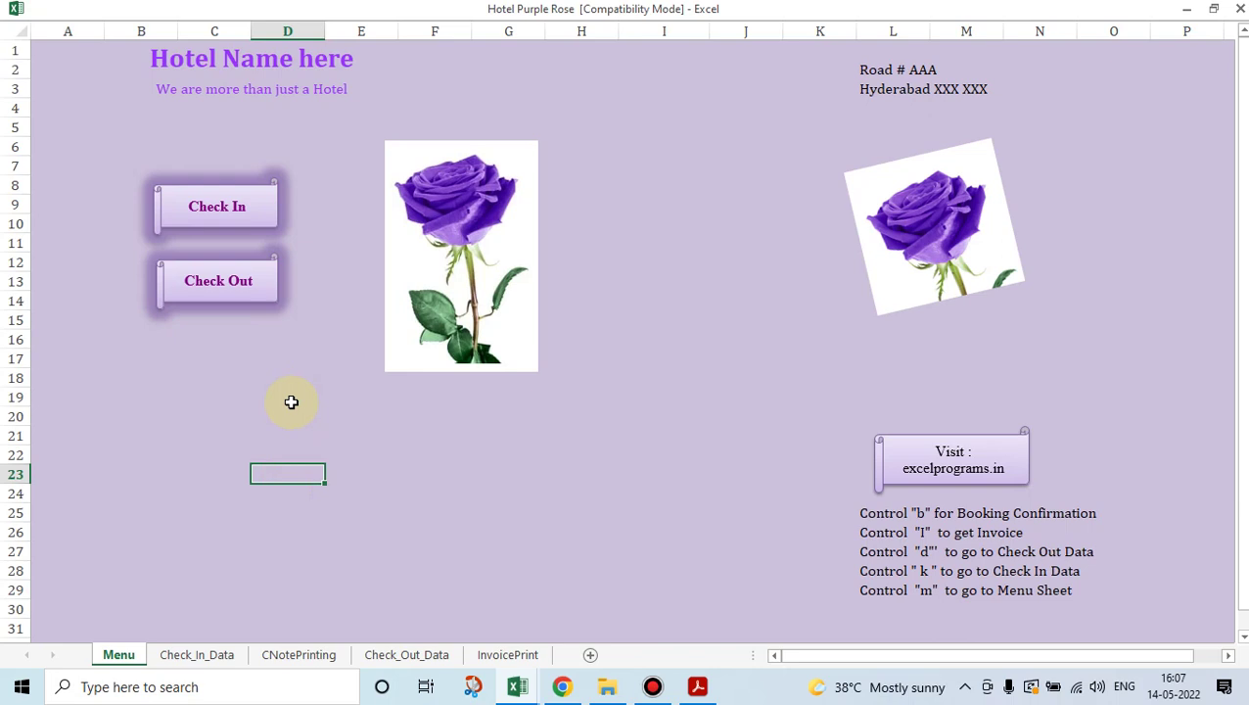
Step: Restore the hidden ribbon and open the workbook's Visual Basic editor
key("ctrl+shift+F1")
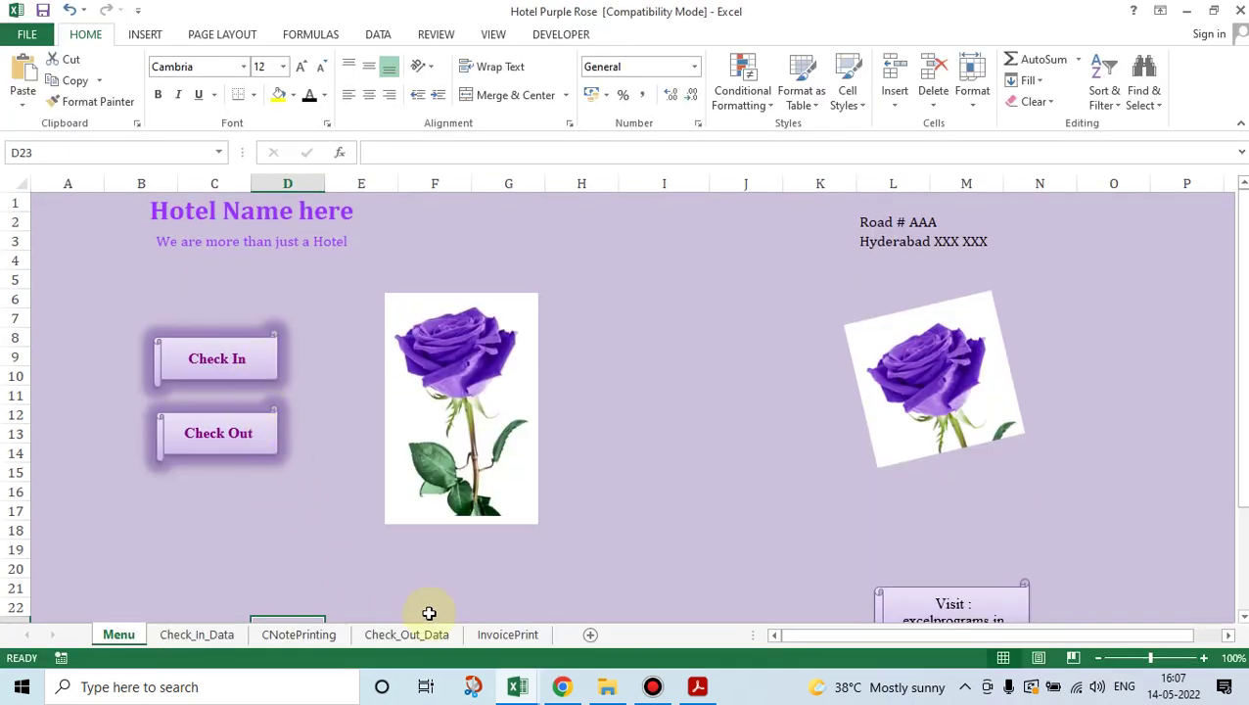
left_click(560, 34)
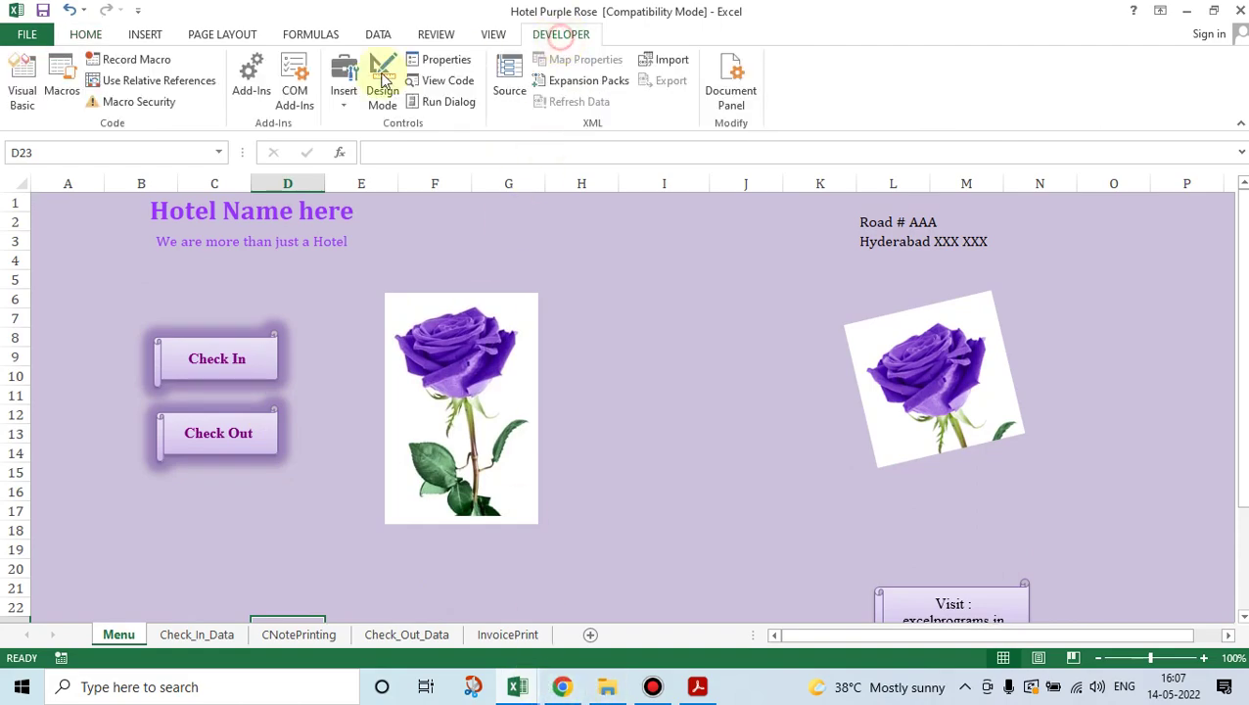
left_click(21, 83)
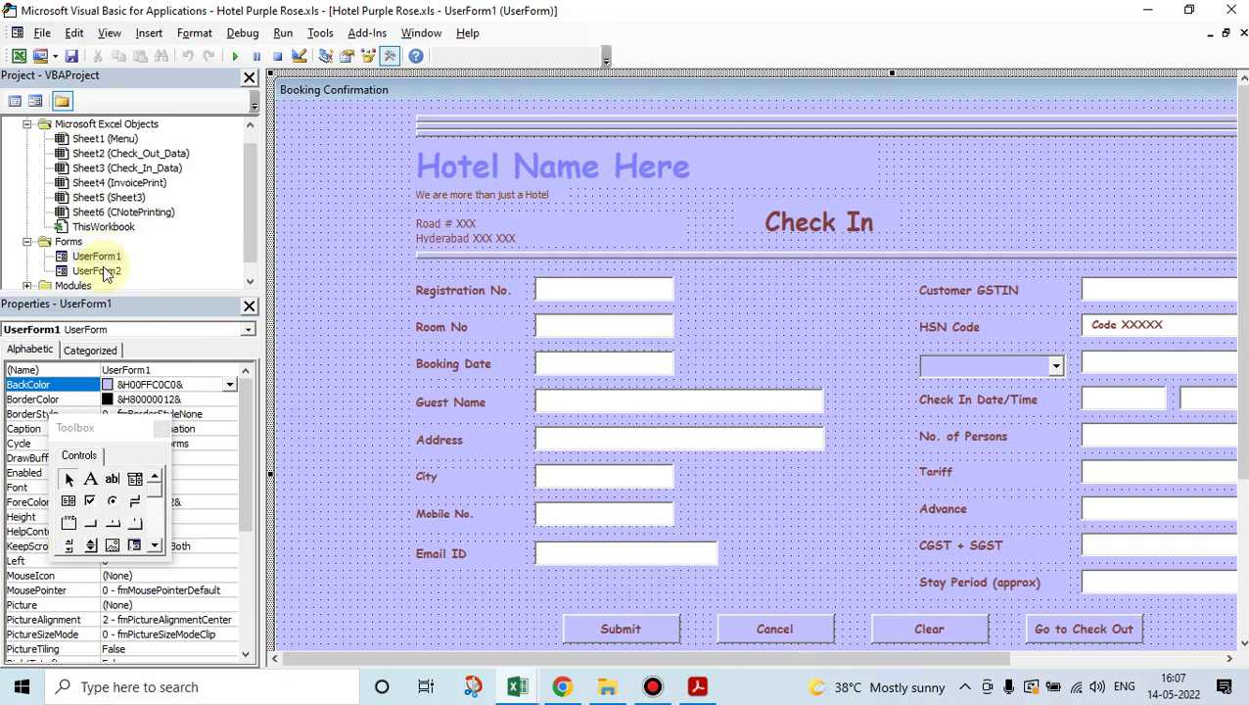
Step: View the designs of the Check Out form UserForm2 and the Check In form UserForm1, ending on UserForm1
left_click(105, 275)
double_click(96, 257)
left_click(315, 250)
double_click(102, 274)
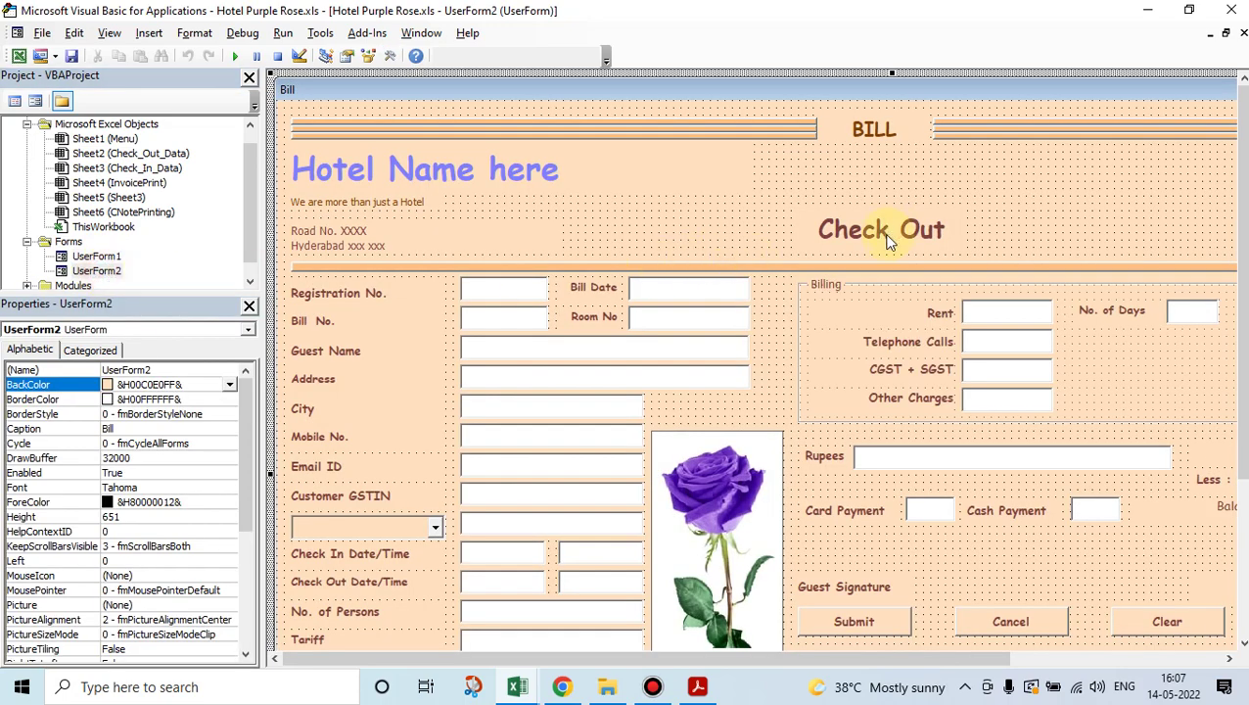
left_click(92, 259)
double_click(92, 261)
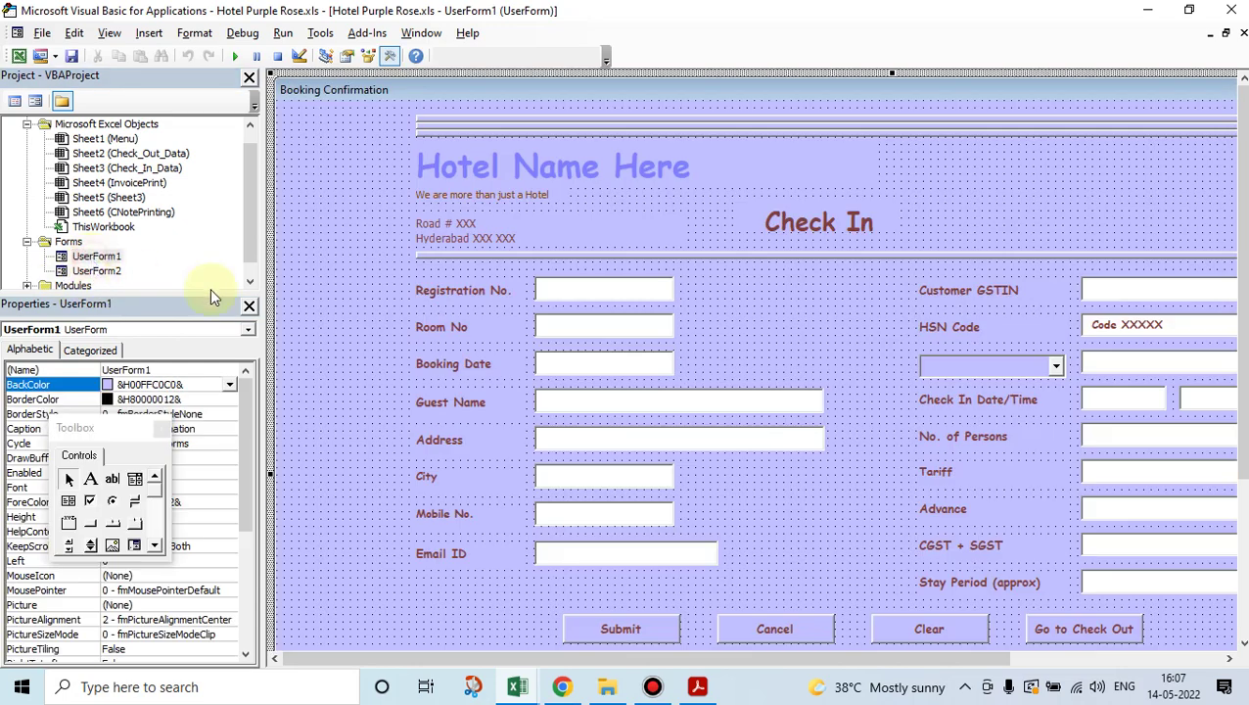
Step: Select the Hotel Name Here label on the Check In form, uncover its properties, and close and redisplay the Toolbox
left_click(468, 168)
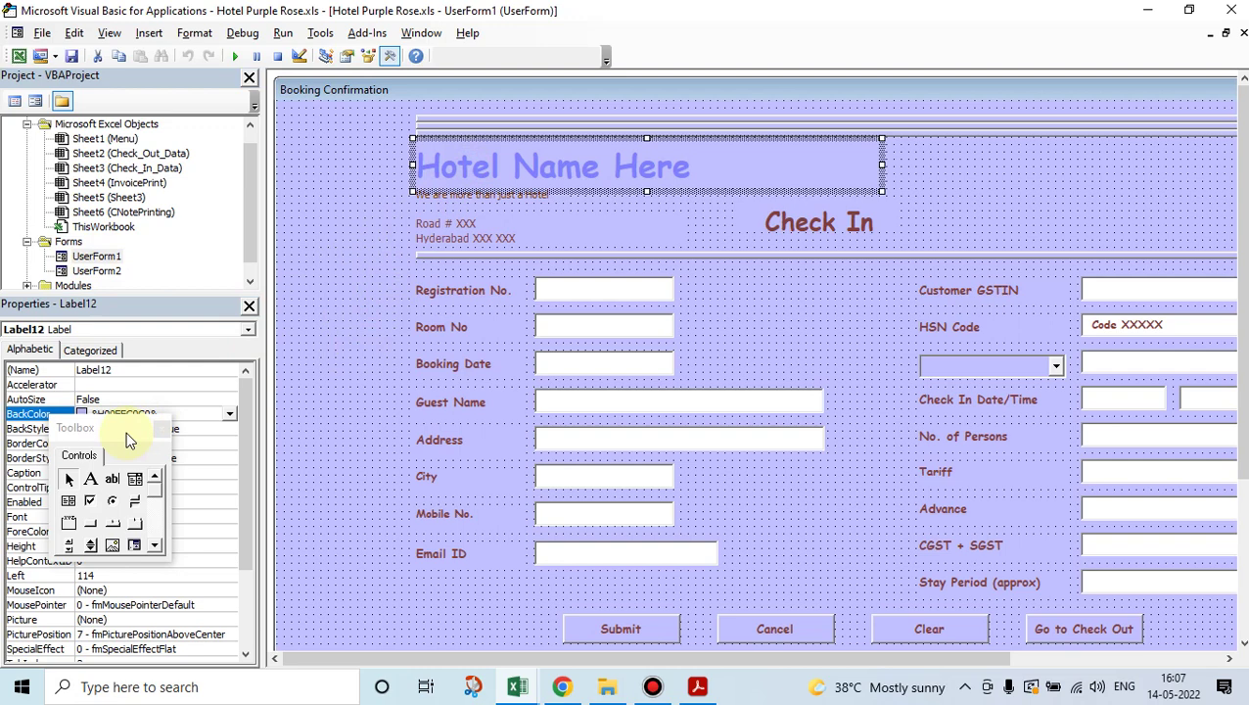
left_click_drag(125, 426, 279, 176)
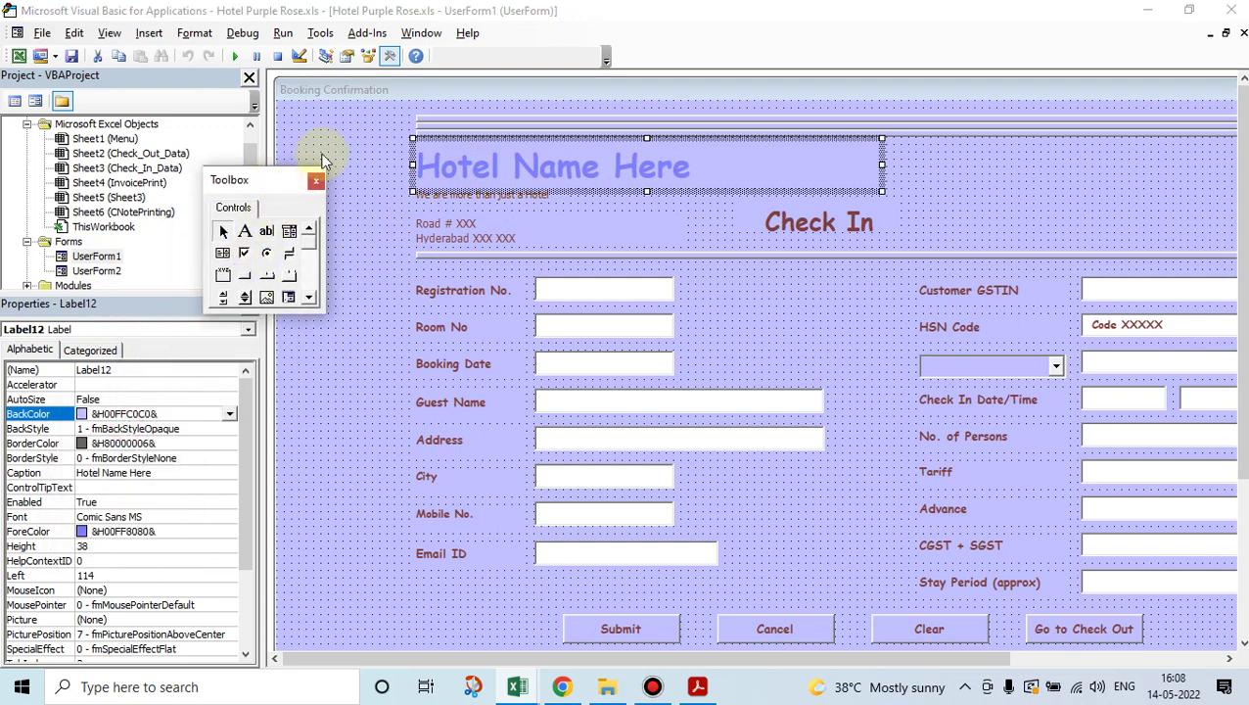
left_click(315, 180)
left_click(391, 57)
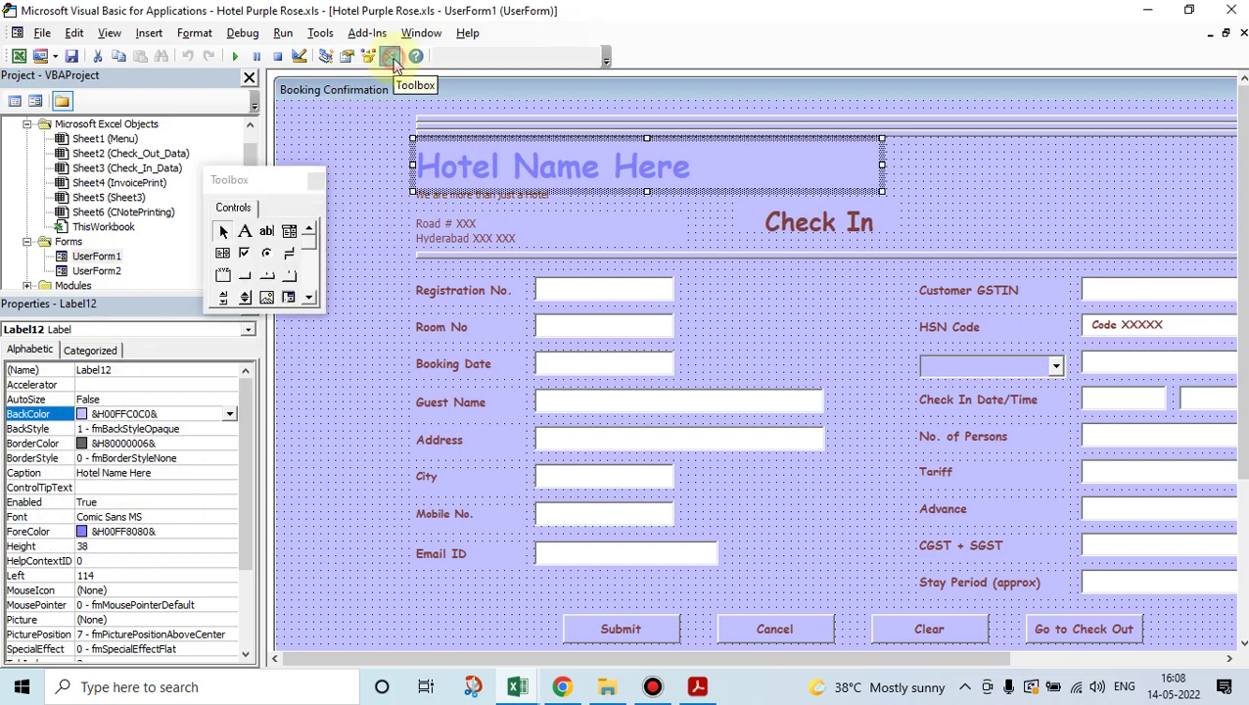
Step: Add a default-size label to the Check In form's header, to the right of the Hotel Name Here heading
left_click(245, 232)
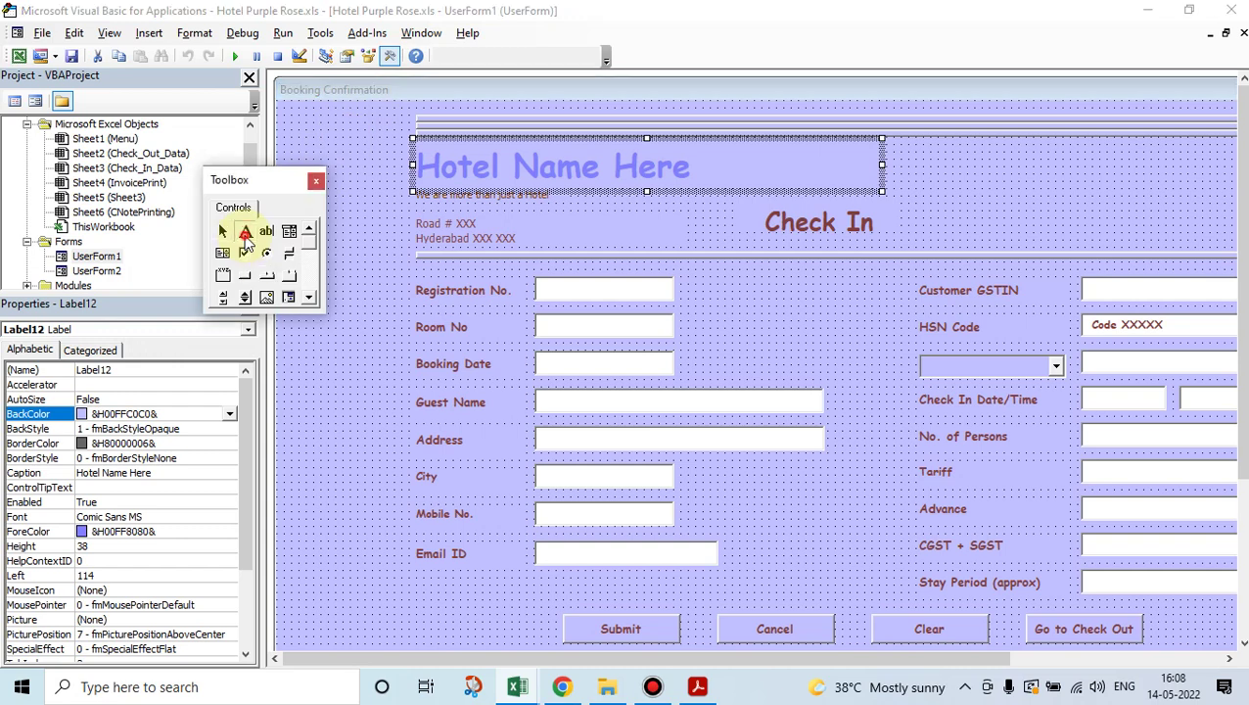
left_click_drag(284, 180, 16, 236)
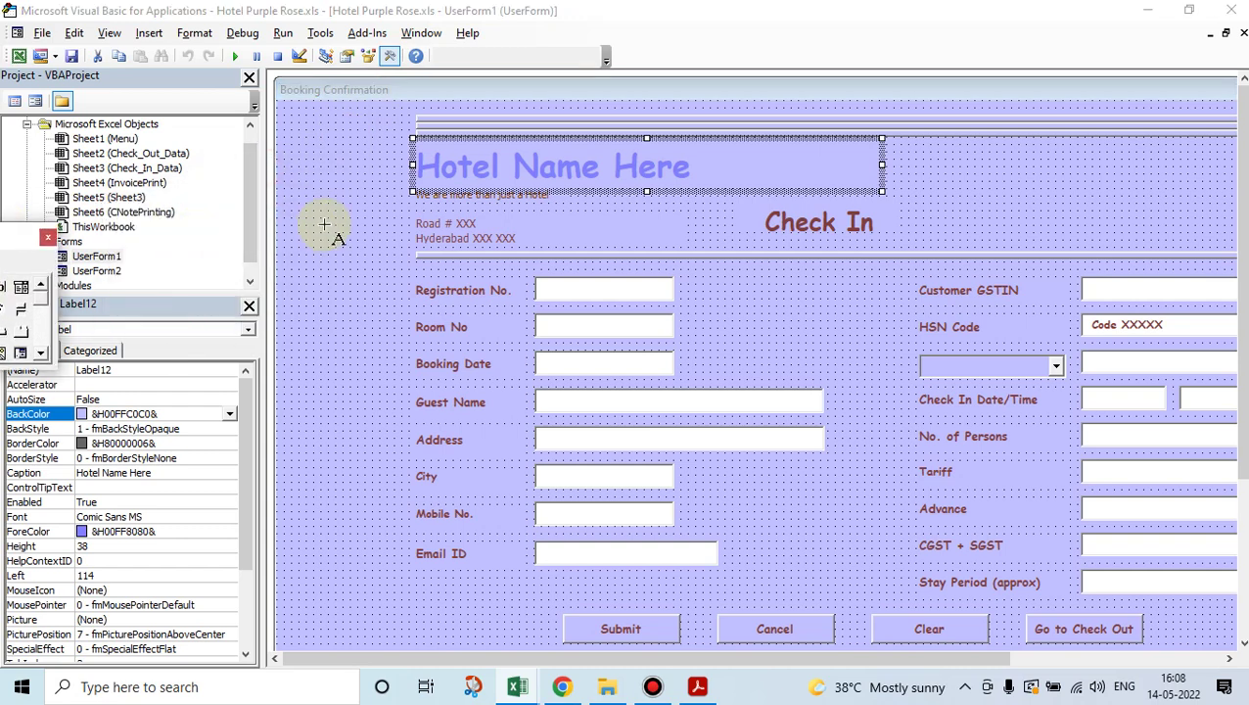
left_click(982, 168)
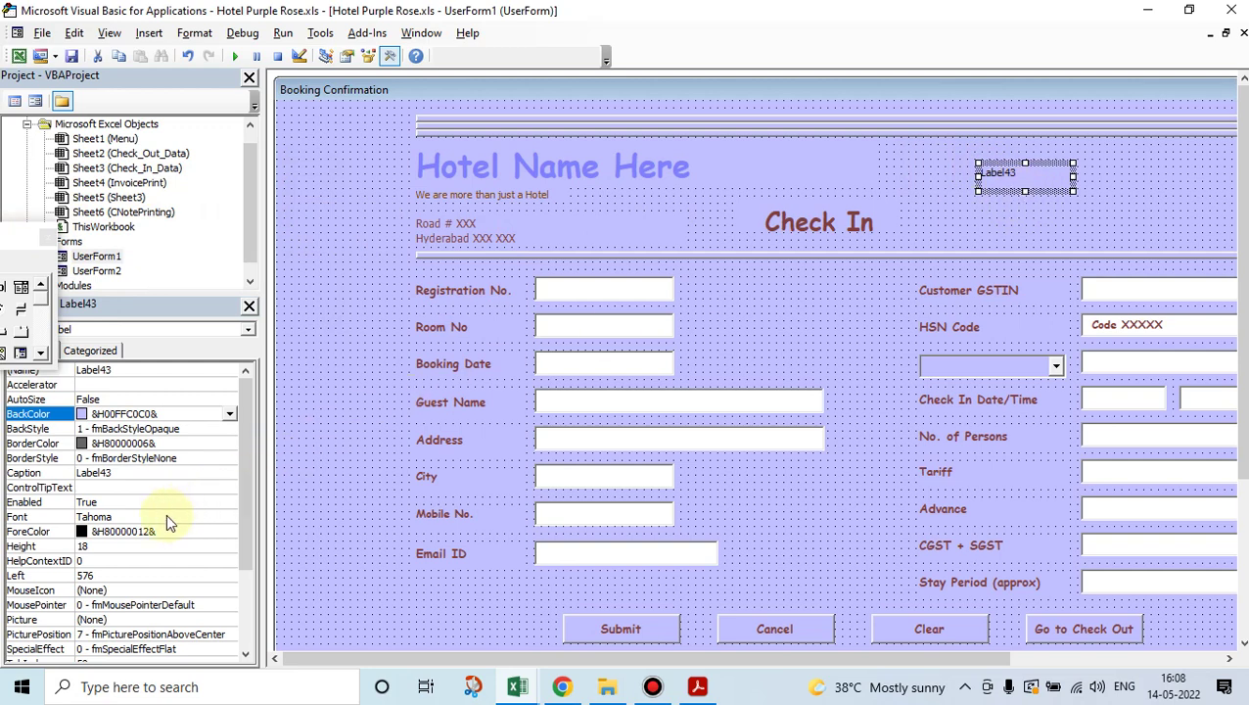
Step: Set the new label's caption to "Hotel Name here"
left_click(29, 473)
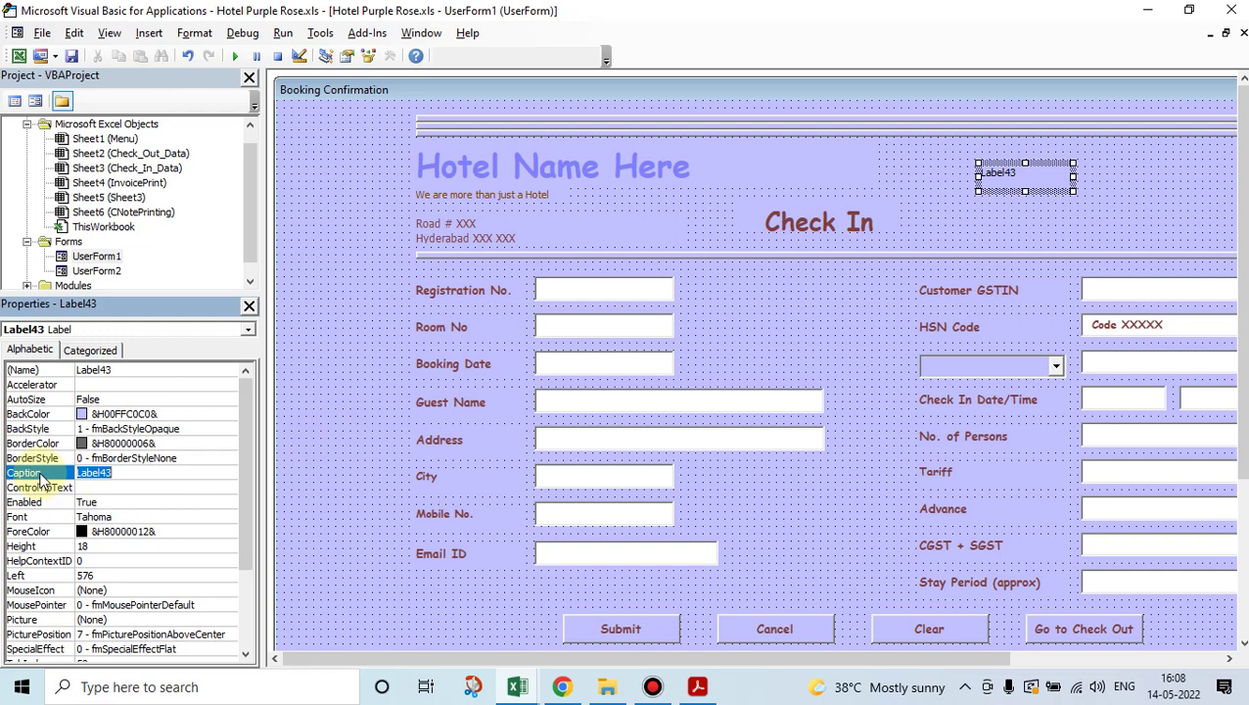
type("HO")
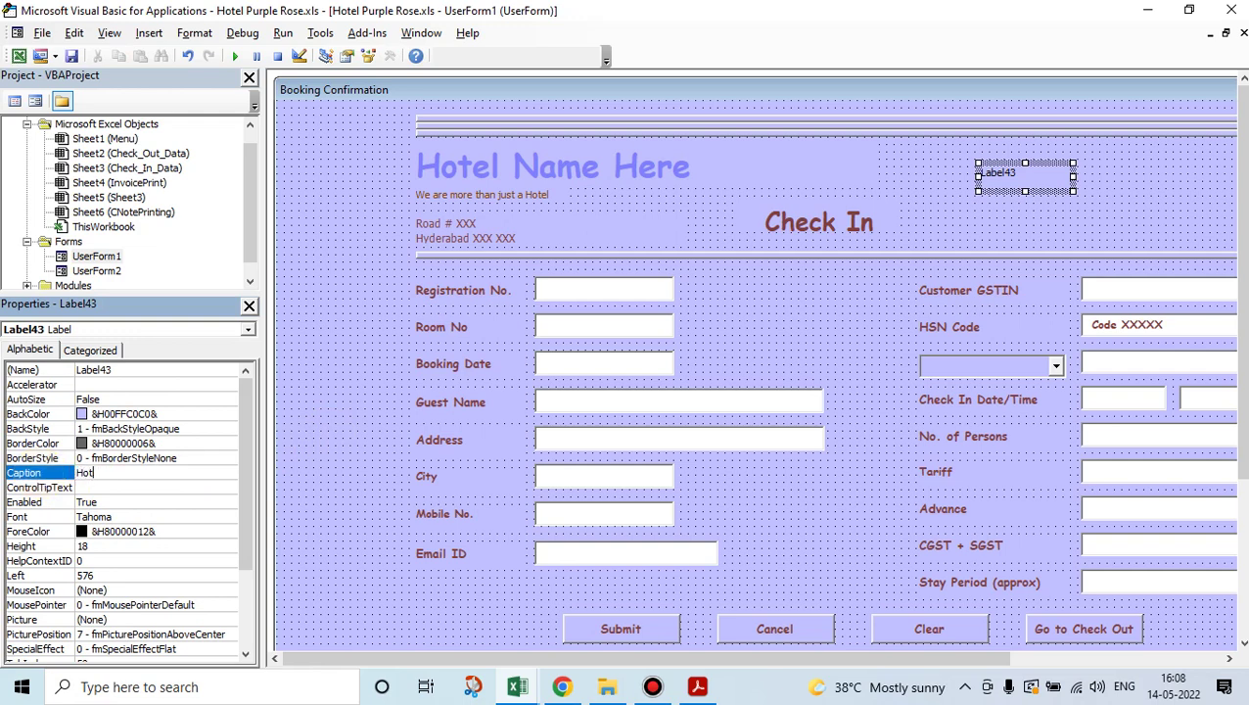
type("tel Name here")
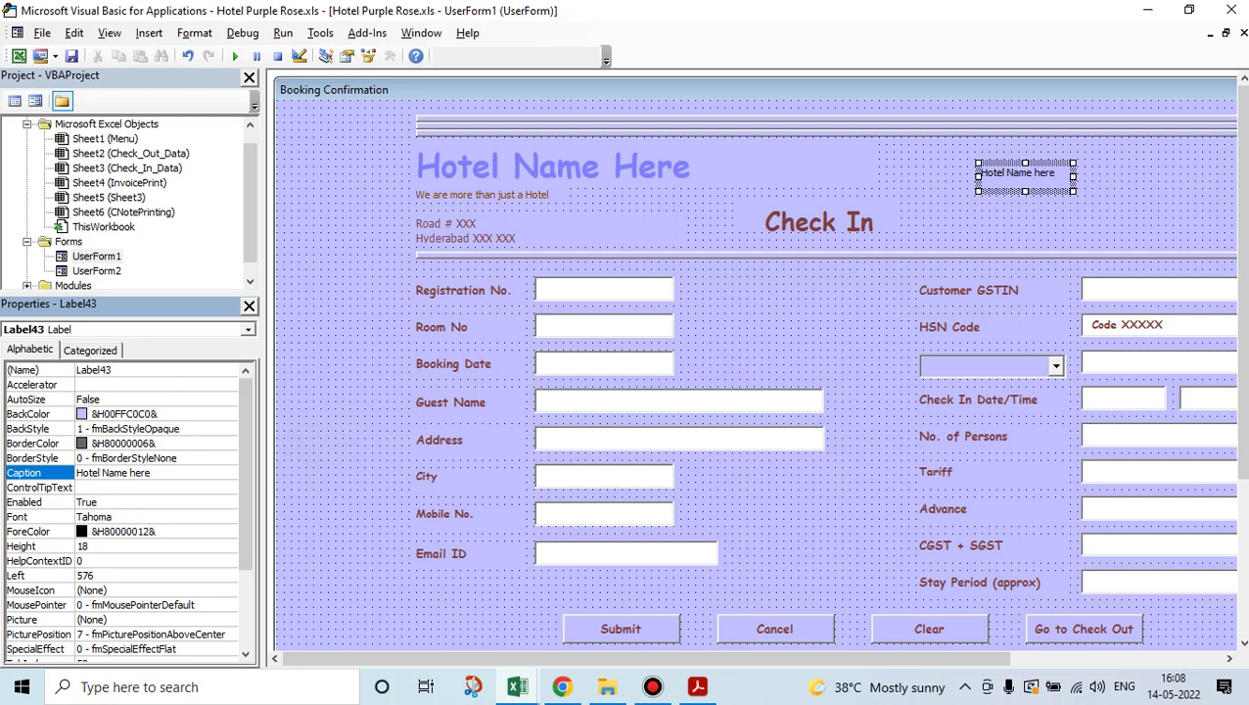
left_click(1111, 161)
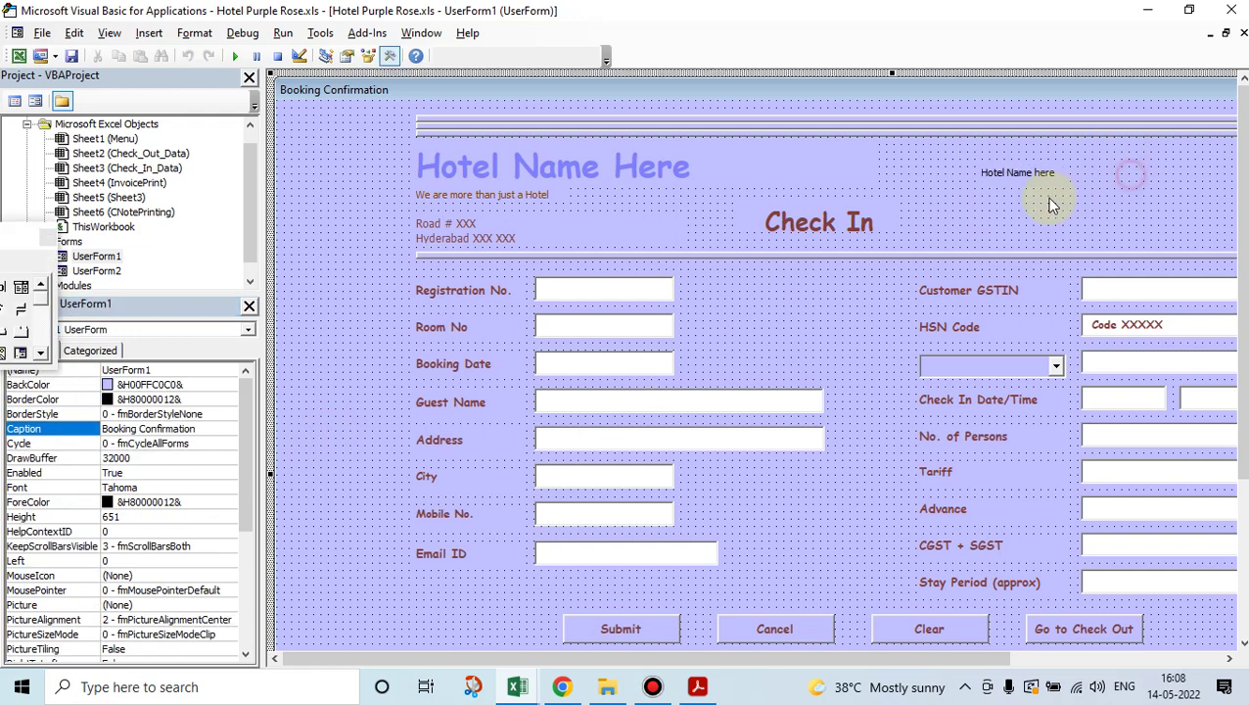
Step: Try a bold 12-point Terminal font for the new "Hotel Name here" label and discard the font changes
left_click(1025, 181)
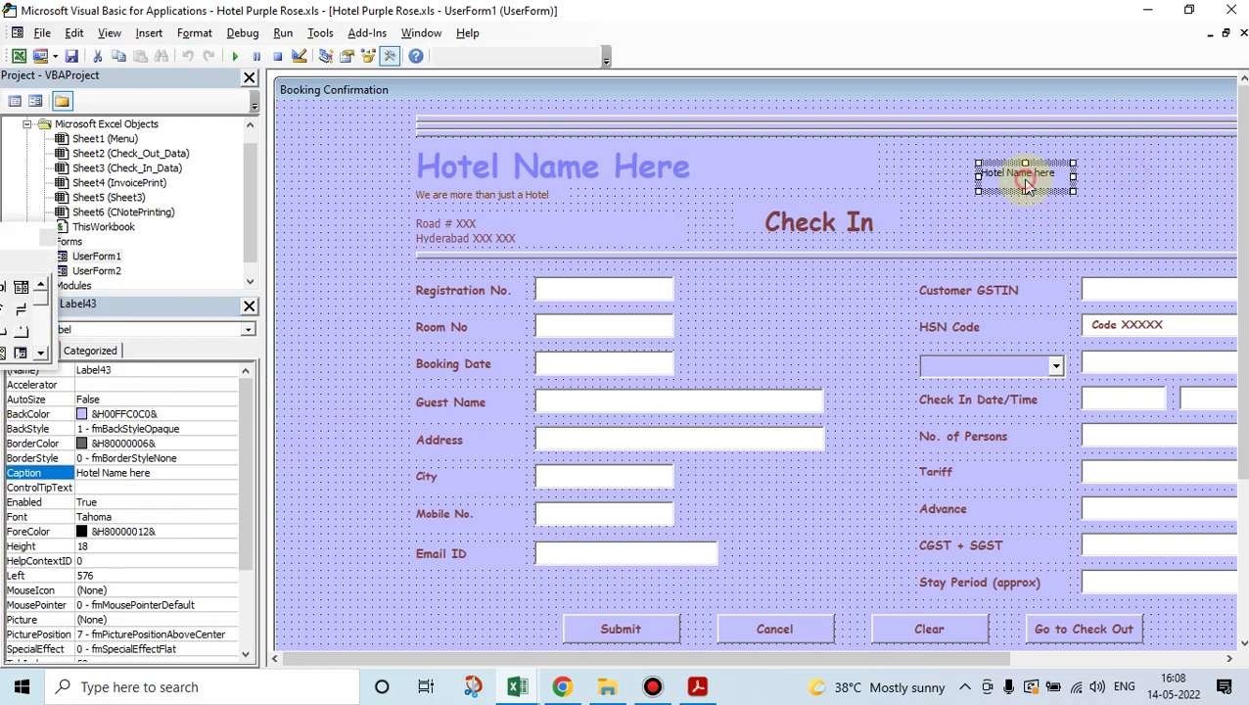
left_click(32, 518)
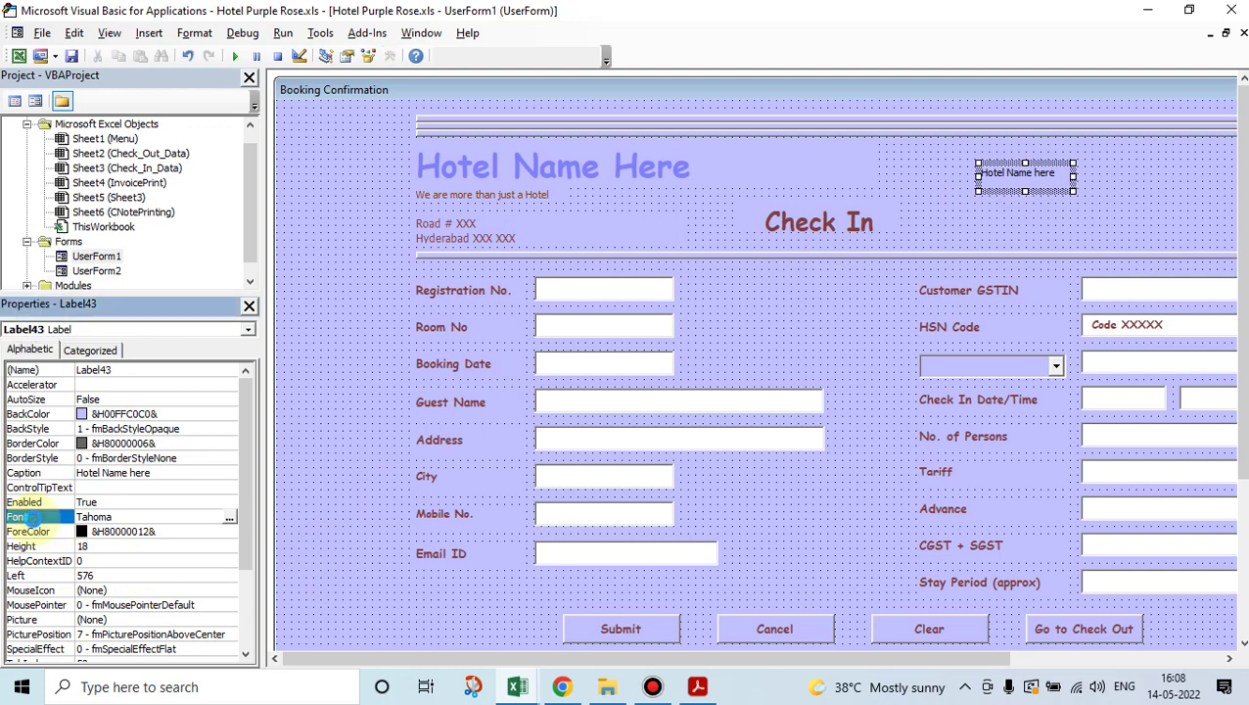
double_click(32, 516)
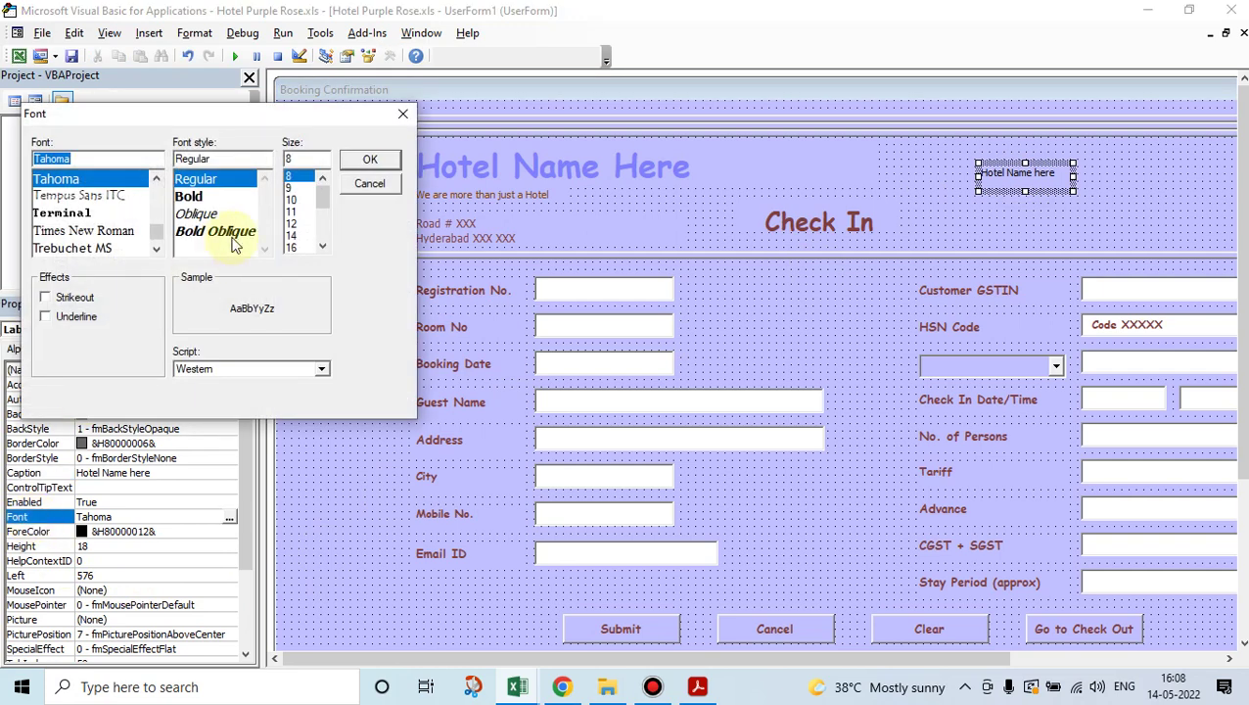
left_click(295, 203)
left_click(291, 223)
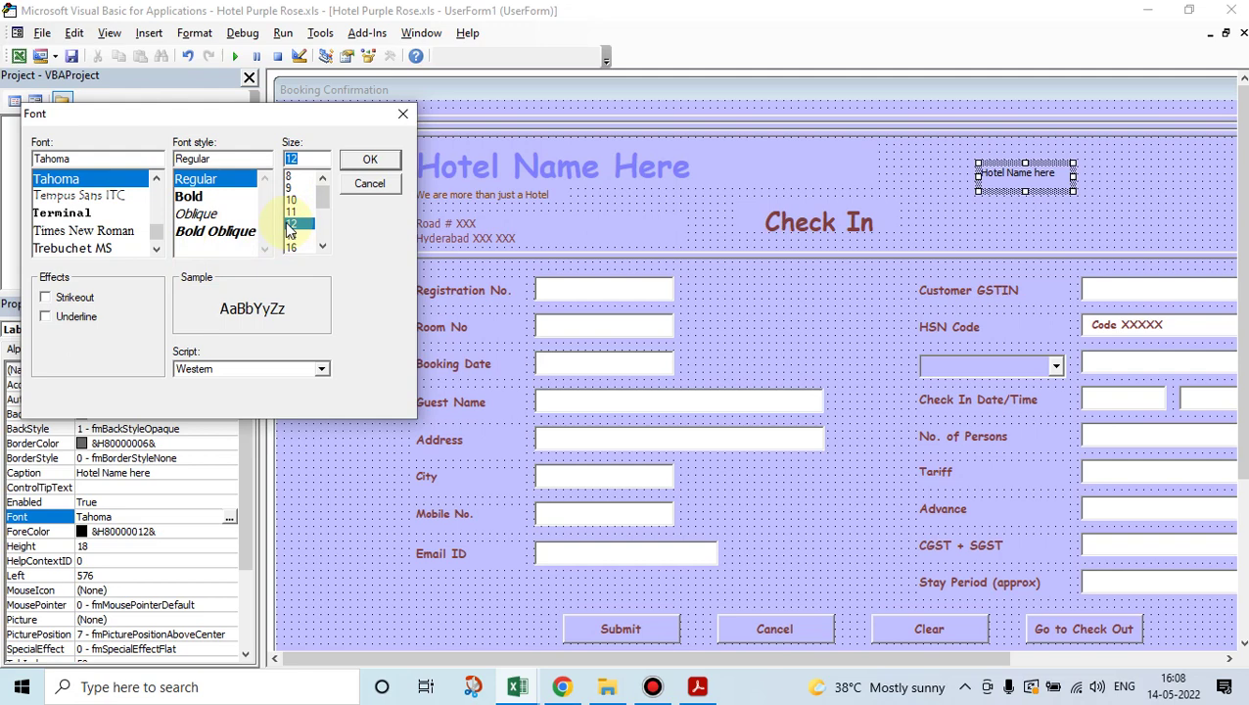
left_click(205, 198)
left_click(92, 213)
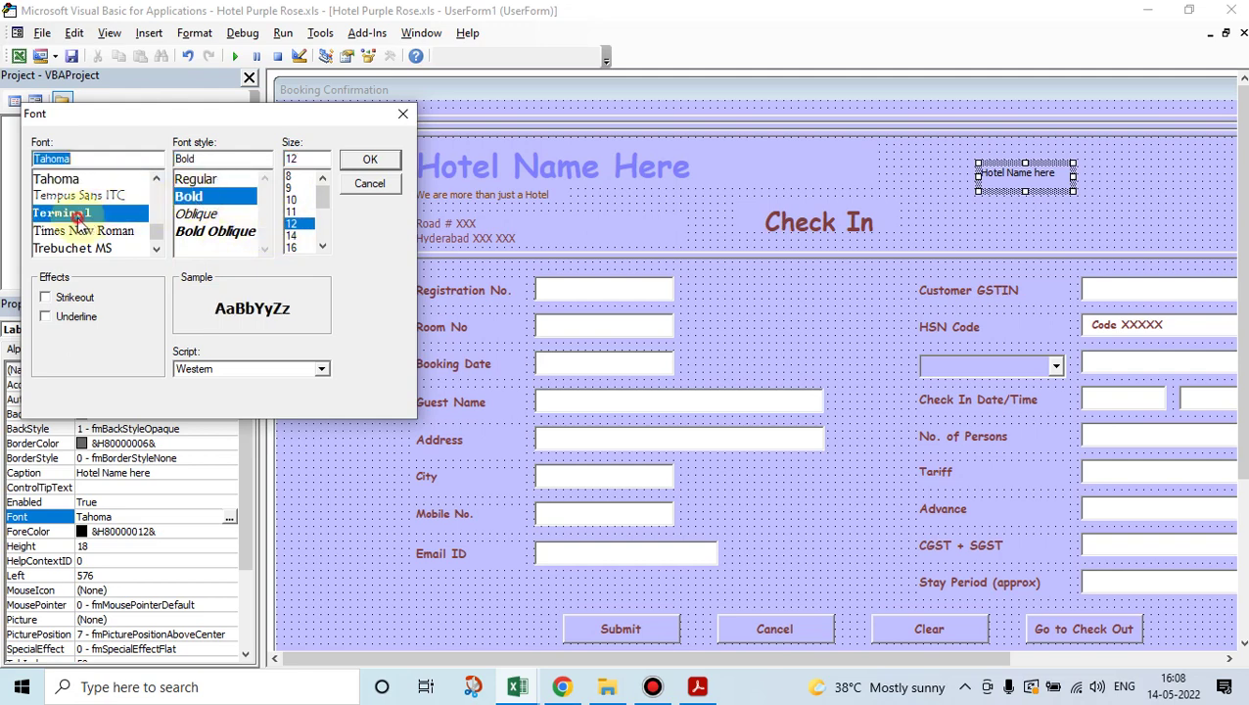
left_click(372, 185)
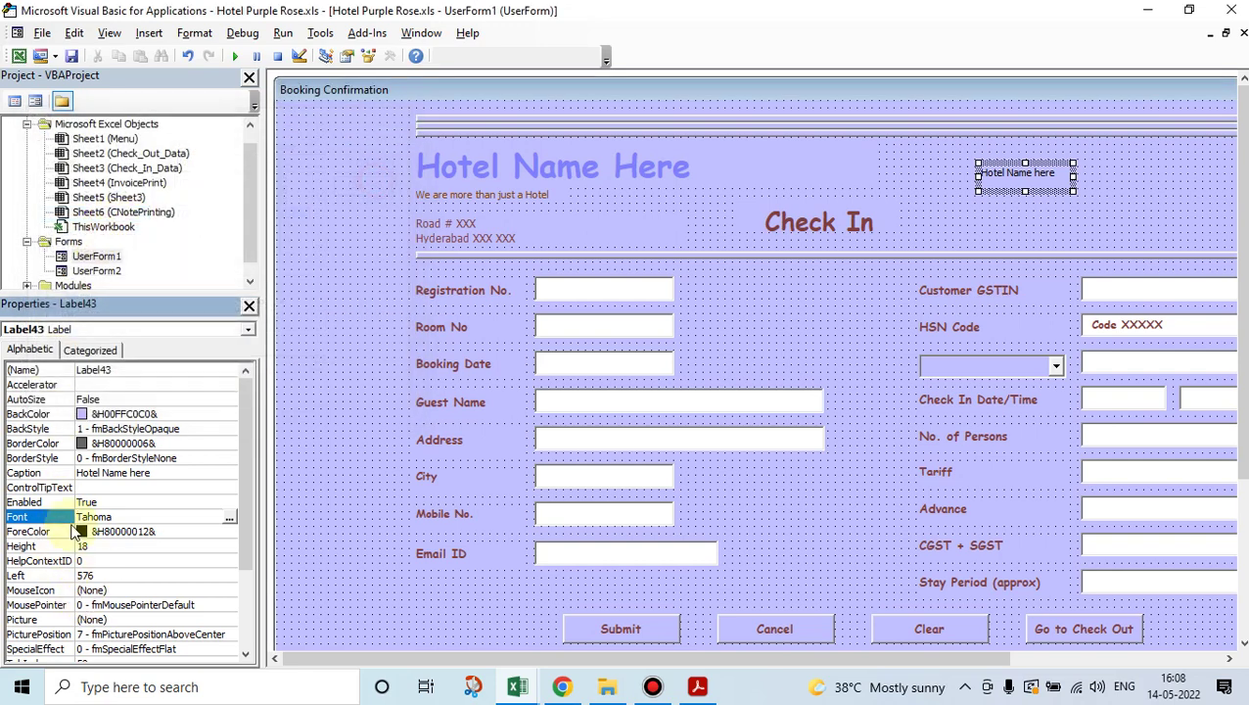
Step: Set the new "Hotel Name here" label's ForeColor to red (&H000000FF&)
double_click(47, 533)
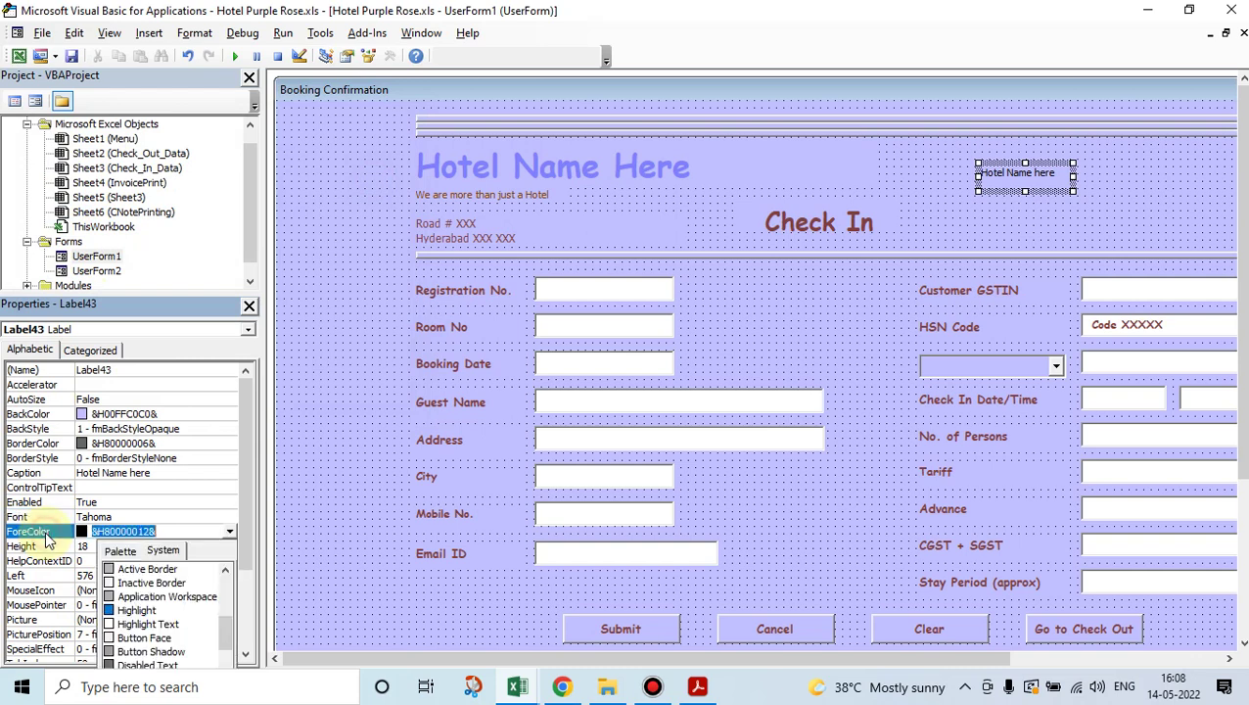
left_click(112, 551)
left_click(125, 601)
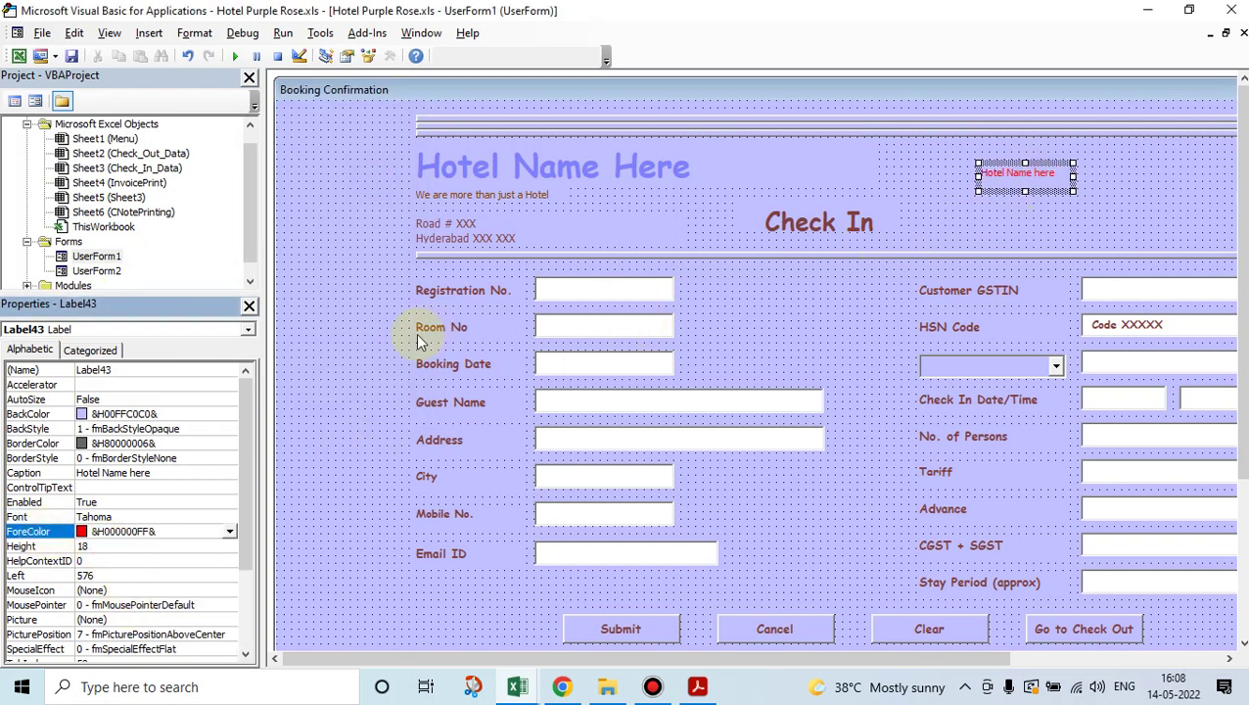
left_click(335, 337)
Step: Remove the small added "Hotel Name here" label from the Check In form's header
left_click(1015, 168)
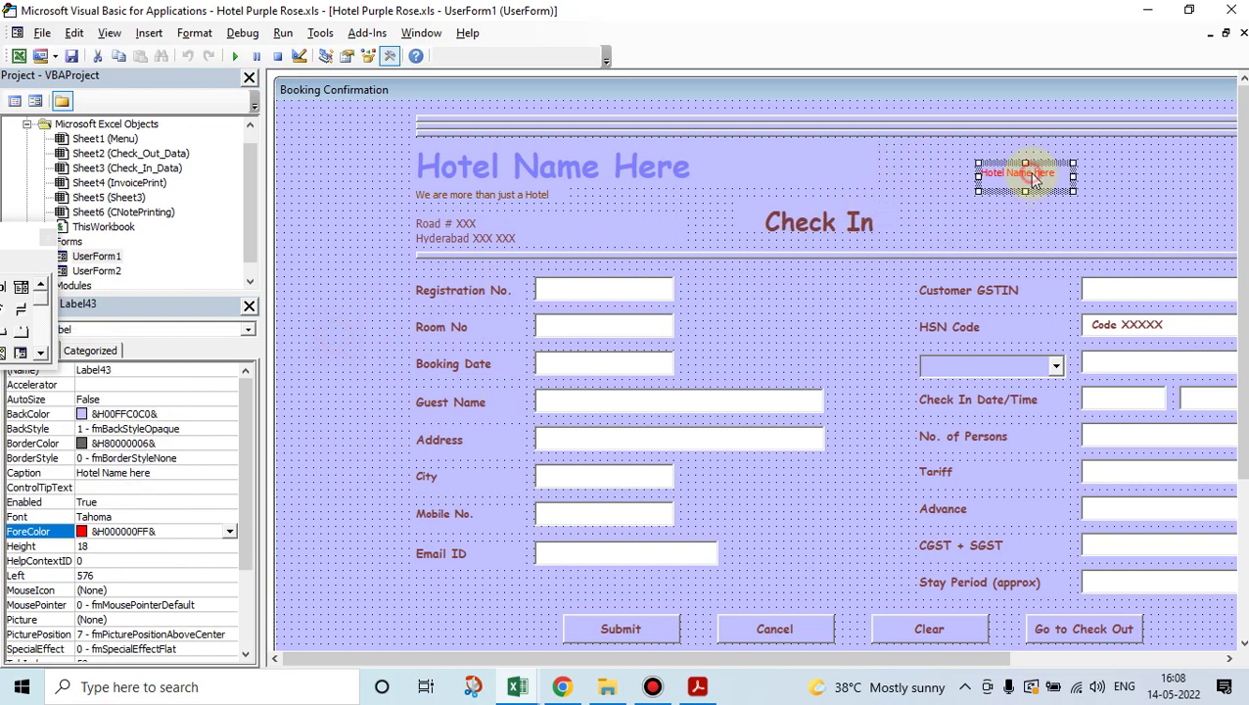
right_click(1076, 160)
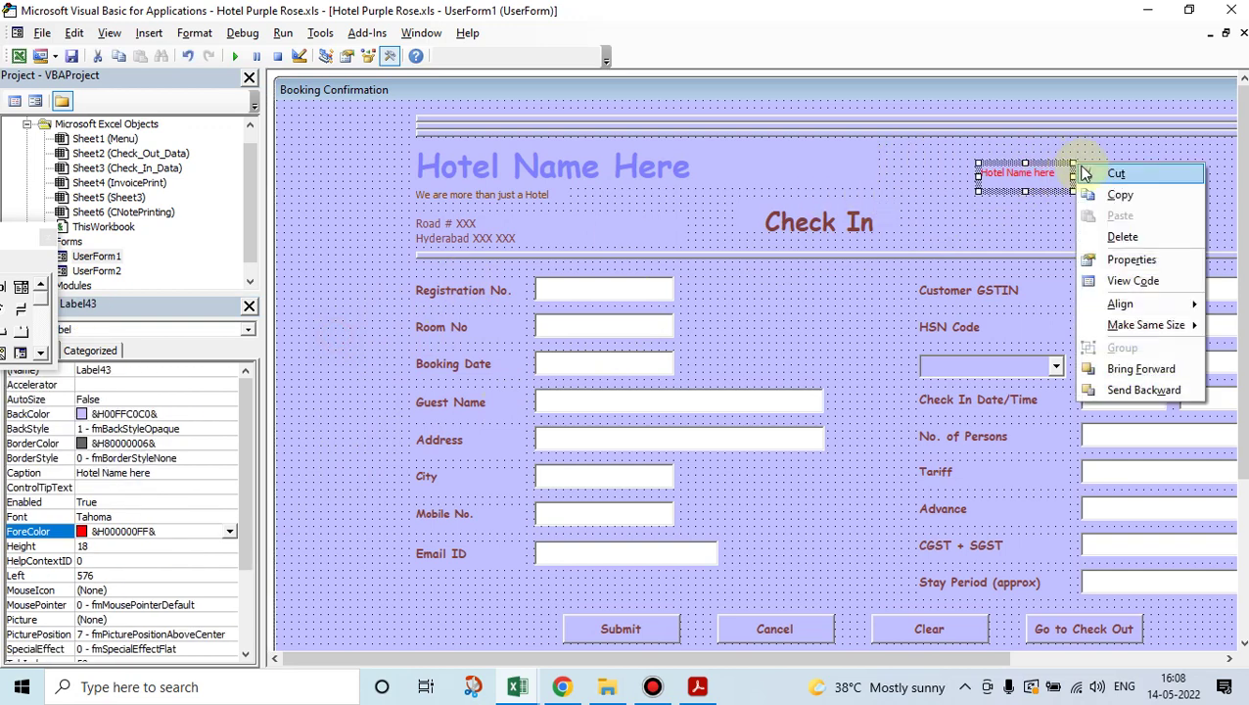
key("Escape")
left_click(631, 168)
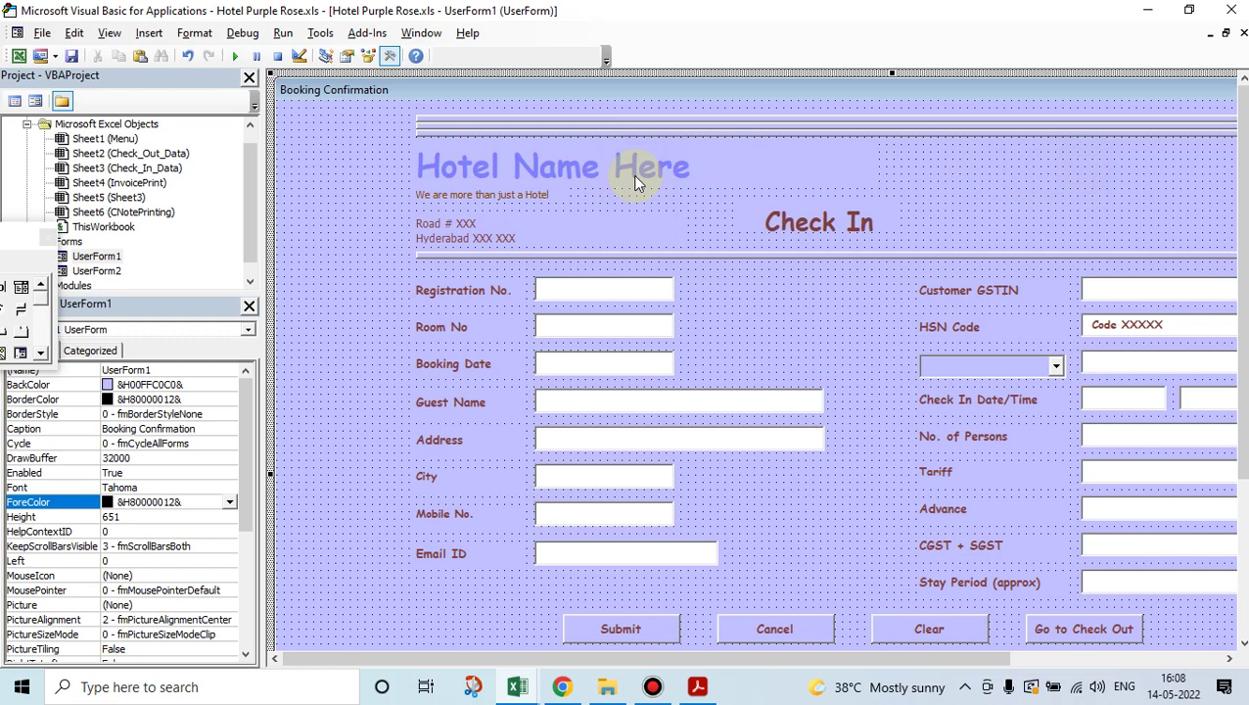
Step: Inspect the Hotel Name Here heading, both columns of field labels, and the combo box below HSN Code
left_click(630, 173)
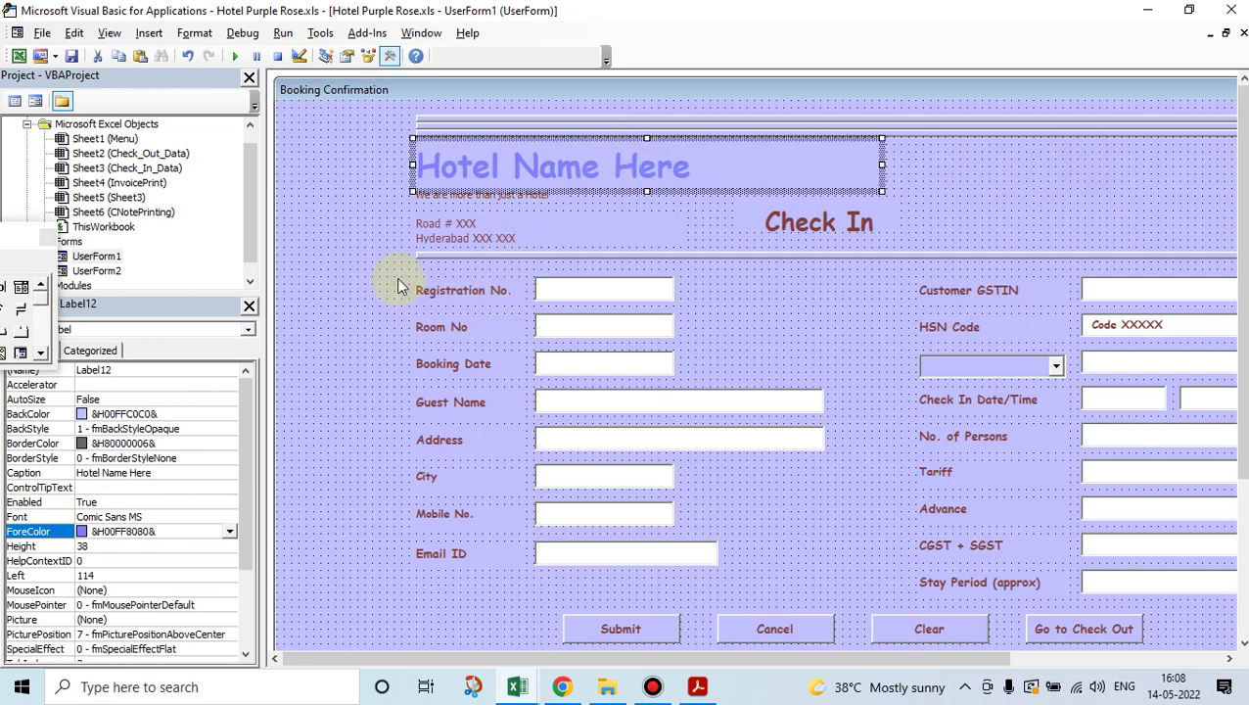
left_click_drag(402, 280, 487, 575)
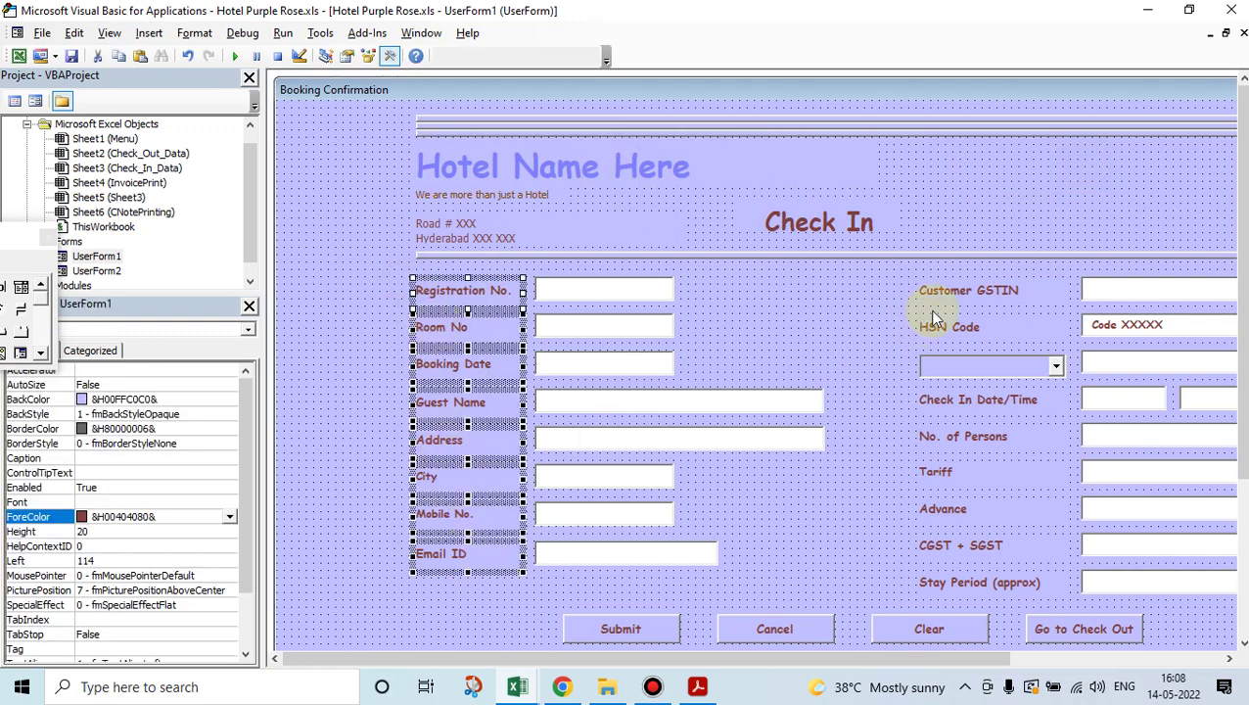
left_click_drag(898, 284, 1028, 594)
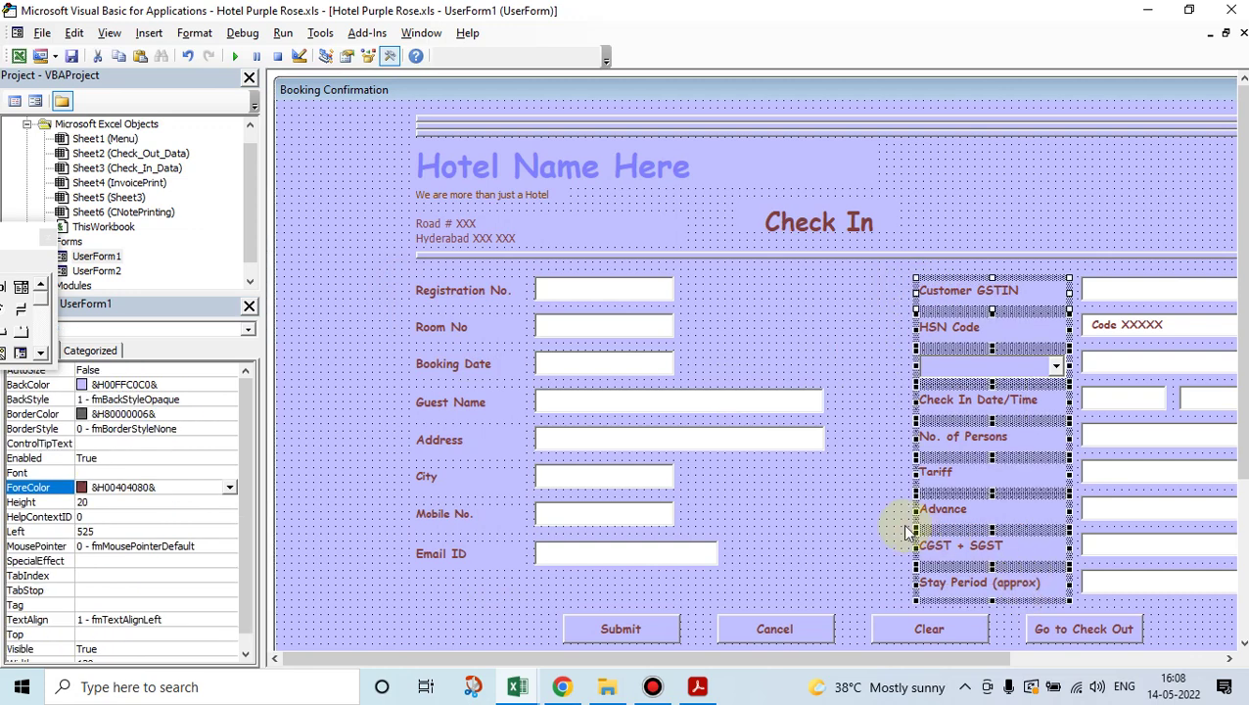
left_click(881, 501)
left_click(954, 364)
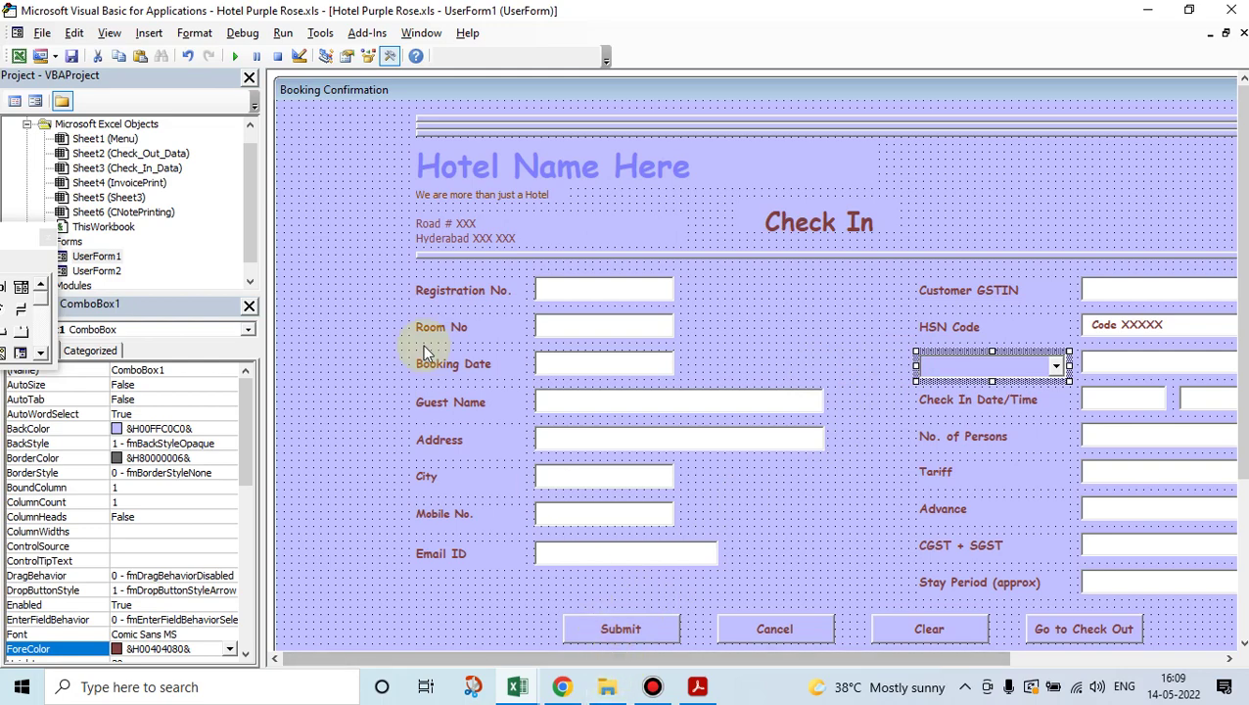
Step: Inspect the two address line labels and the row of four command buttons on the Check In form
left_click(405, 218)
left_click(479, 242)
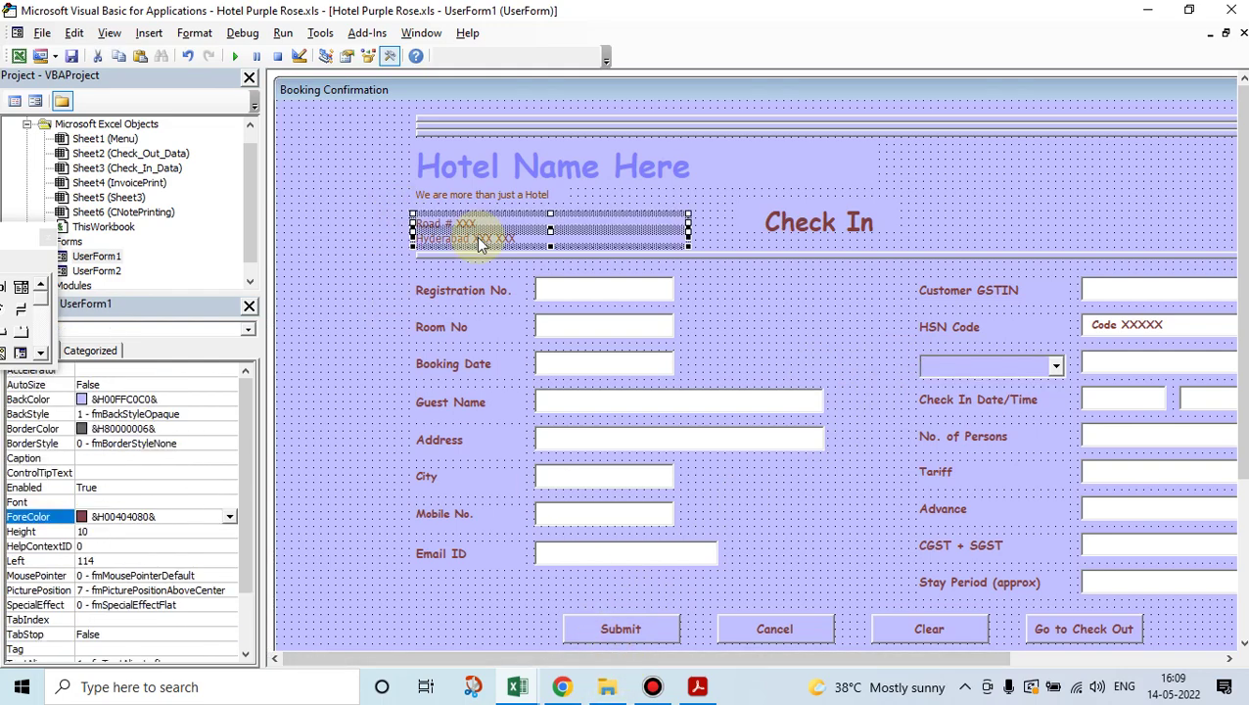
left_click(538, 619)
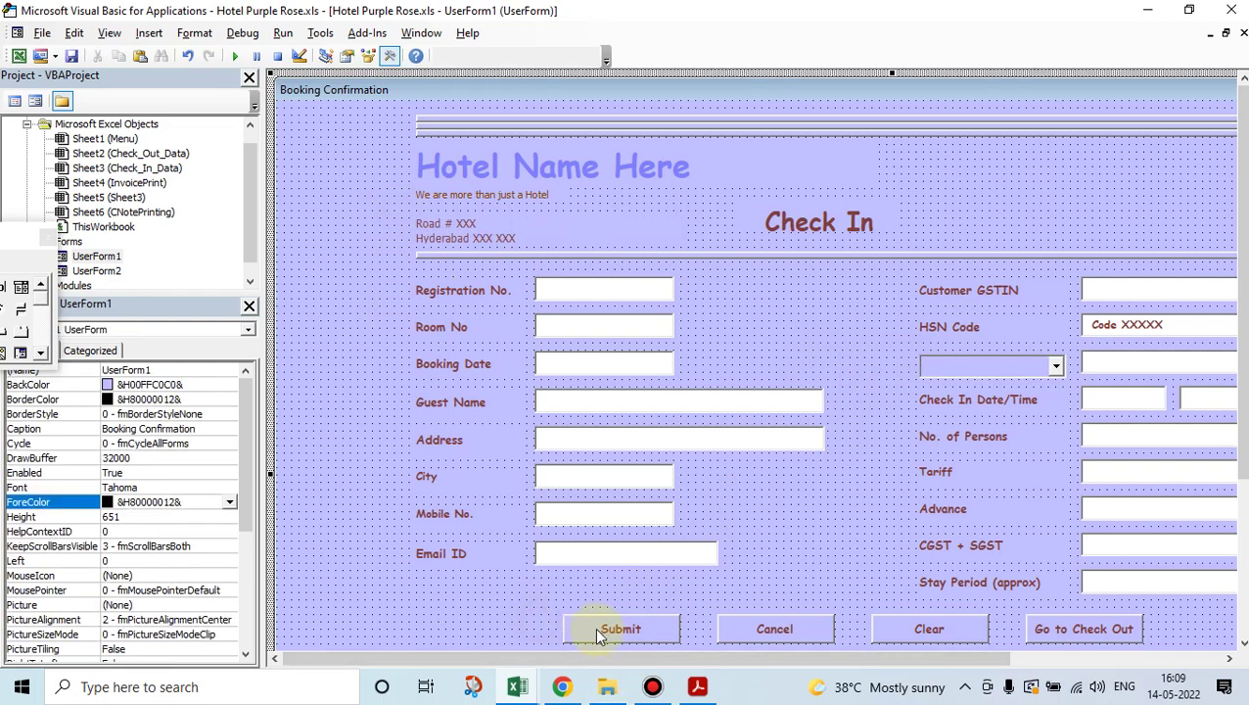
left_click_drag(546, 605, 1108, 641)
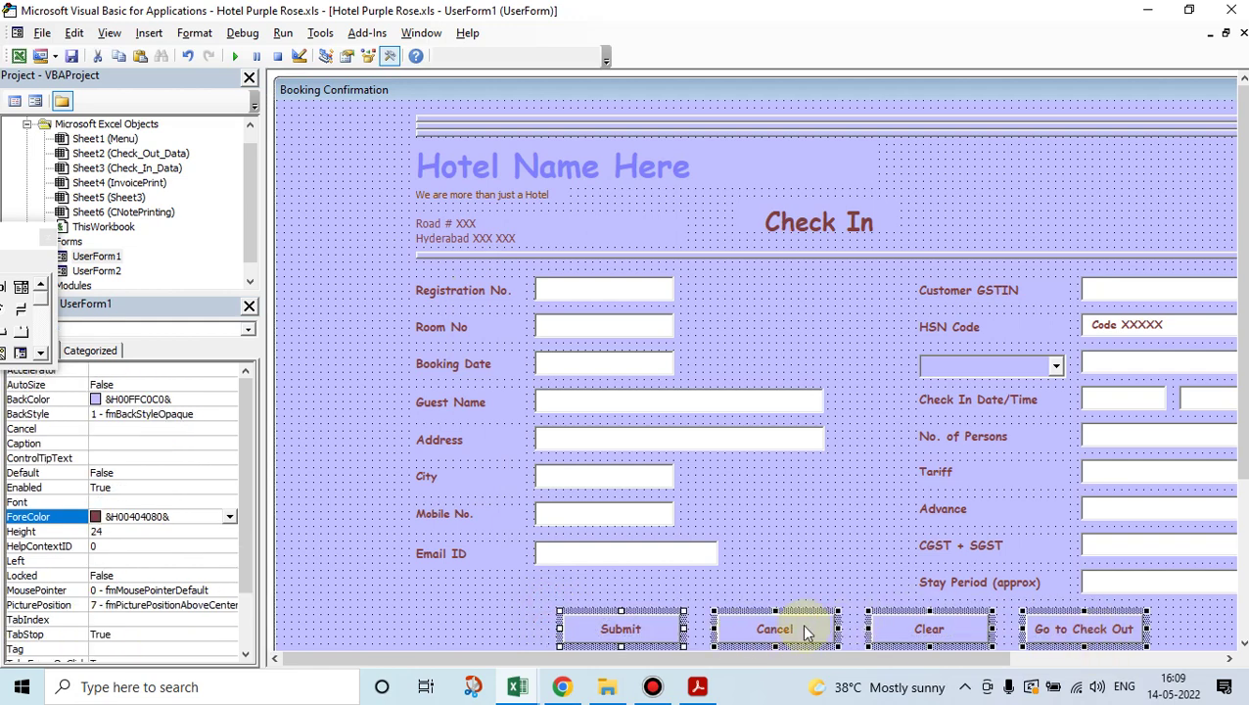
left_click(729, 587)
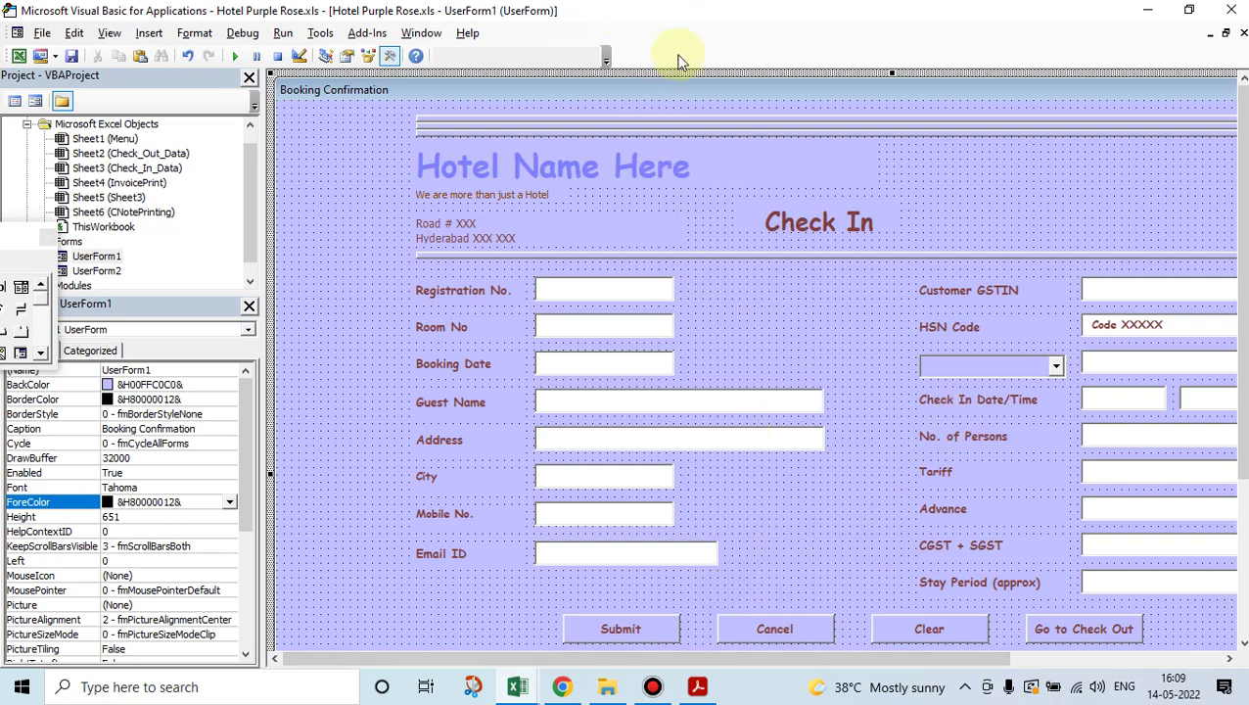
Step: Look over the rest of the Check In form, and view and close the Clear button's click code
left_click(1114, 658)
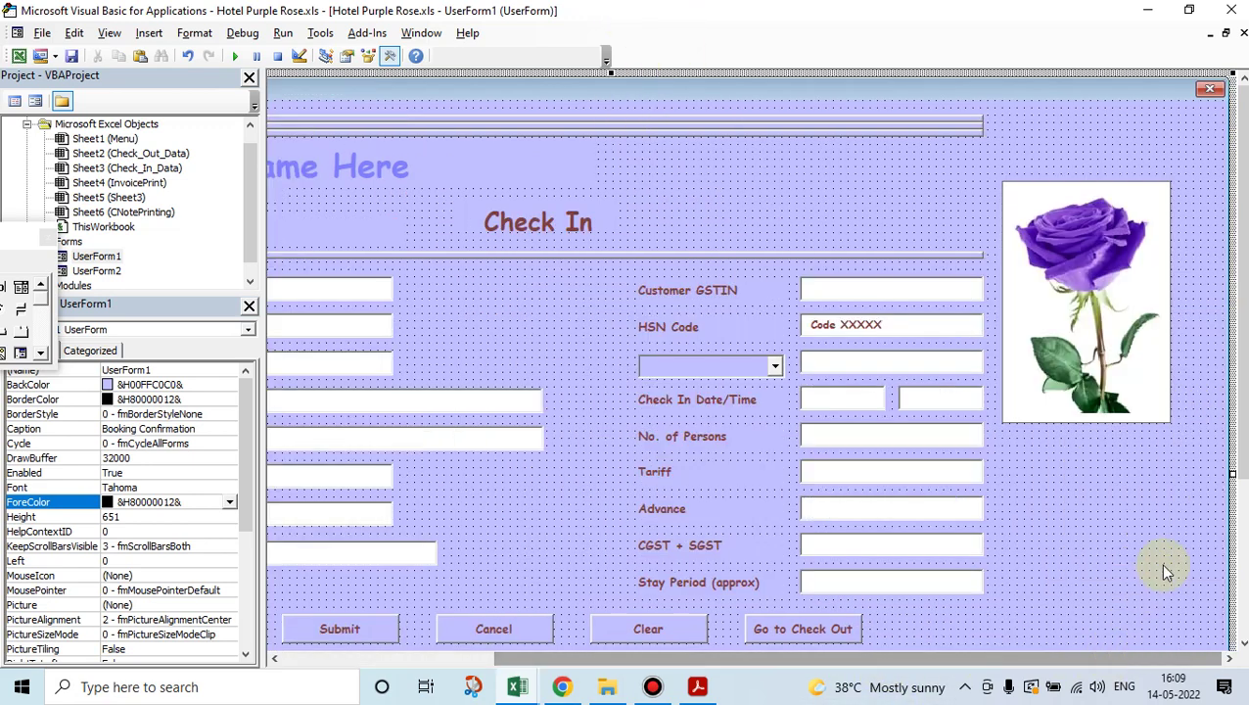
left_click(1240, 489)
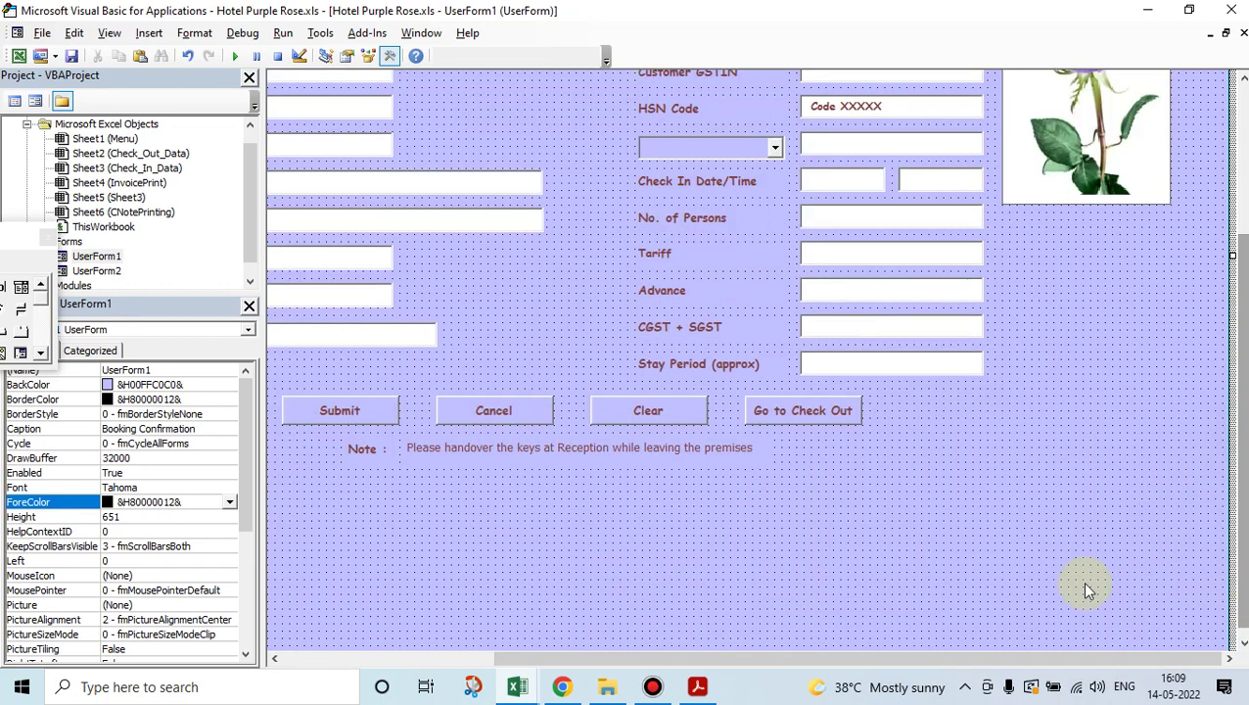
left_click_drag(947, 660, 756, 661)
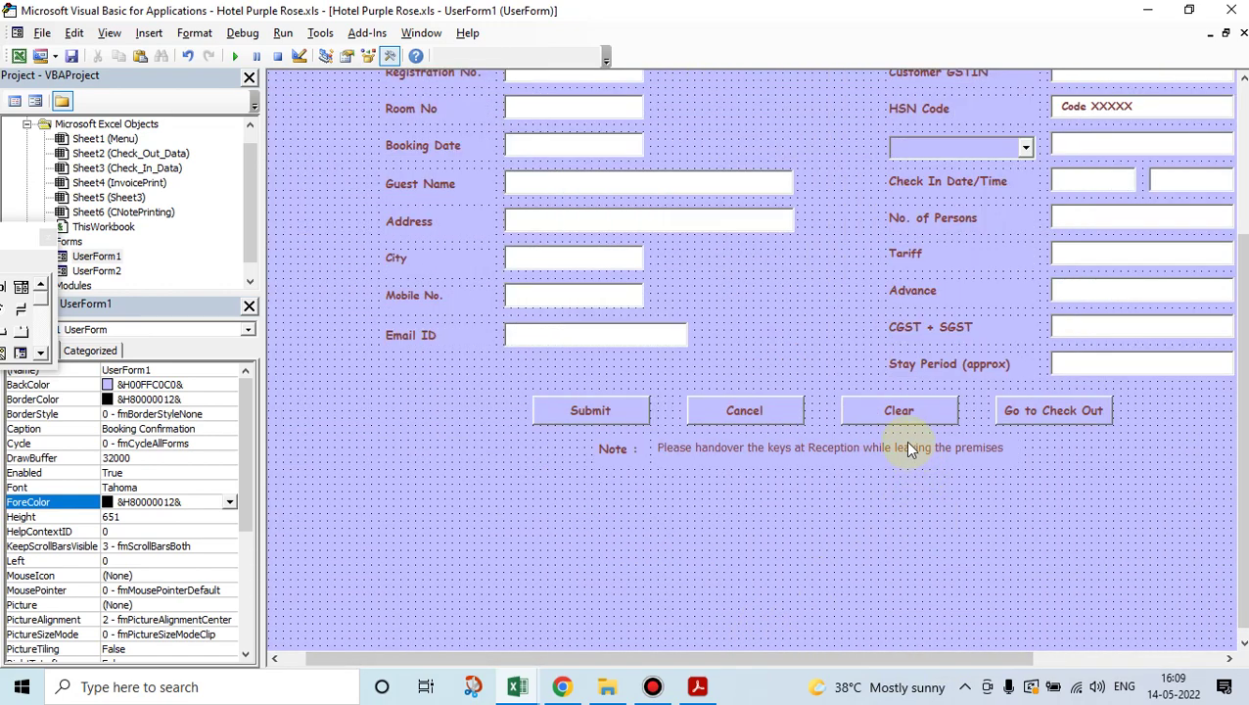
double_click(897, 417)
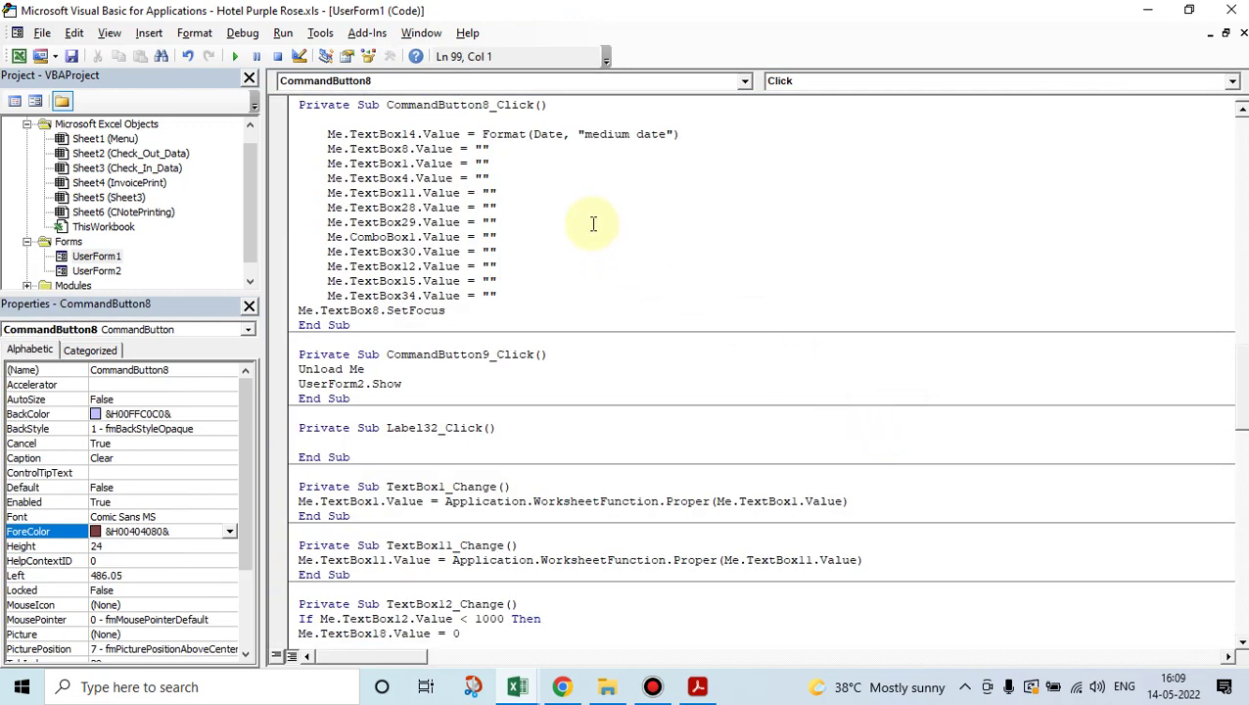
left_click(1210, 37)
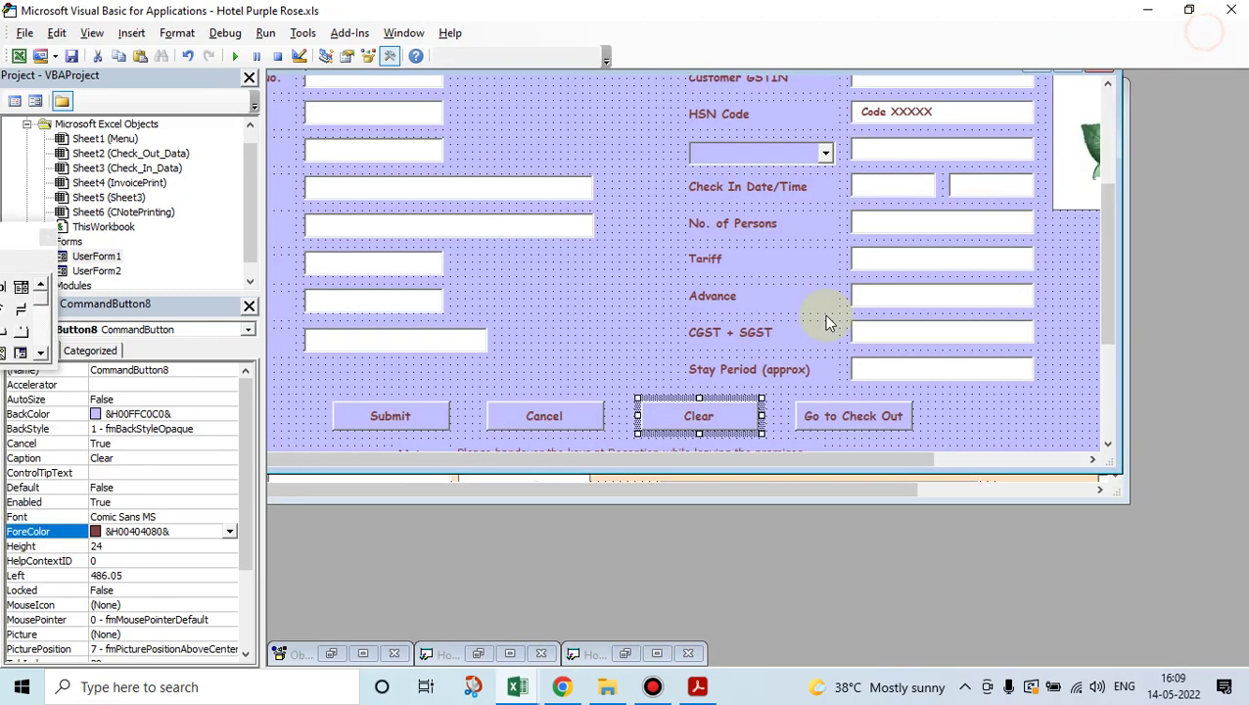
Step: Run the Check In form and enter room number 301, keeping the default booking date
left_click(613, 329)
left_click(235, 55)
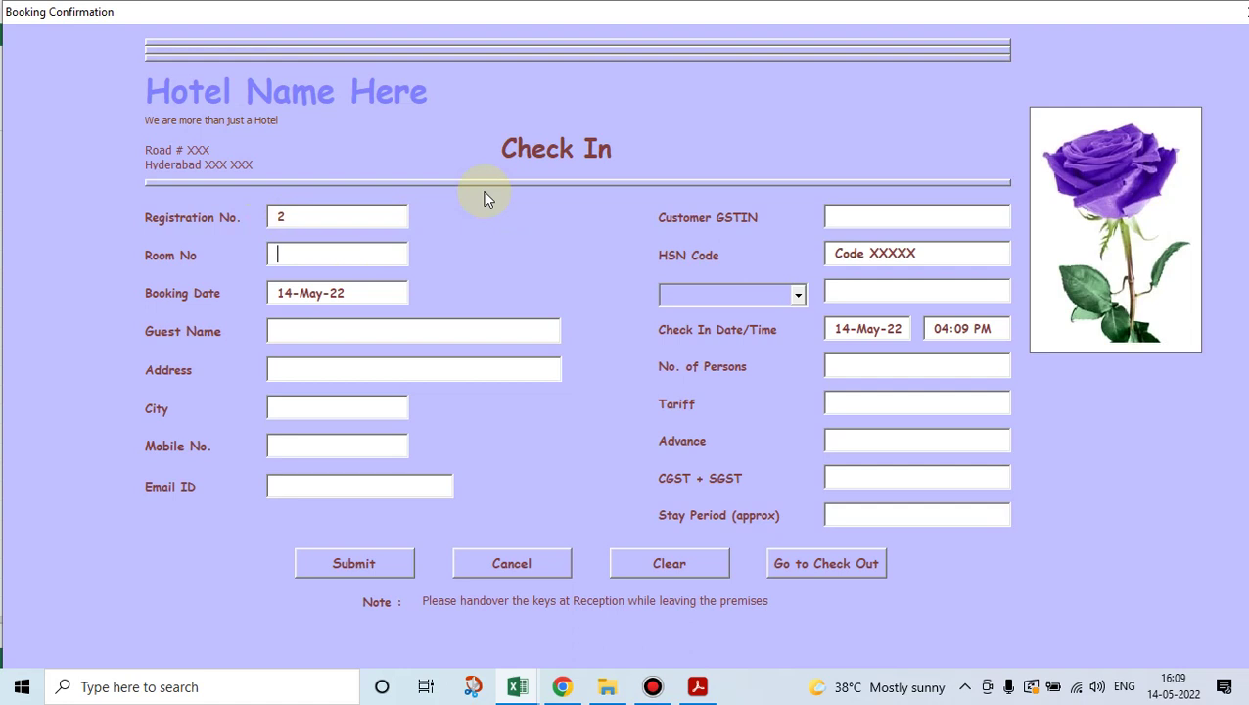
type("301")
key("Tab")
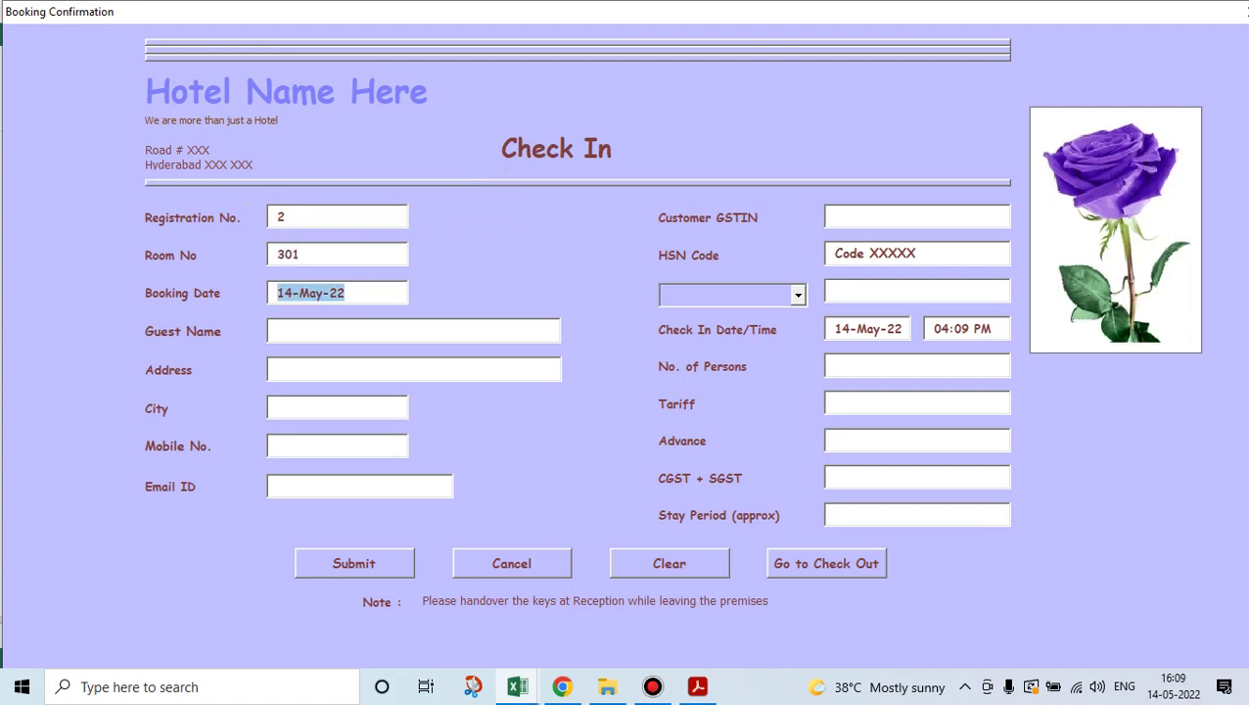
key("Tab")
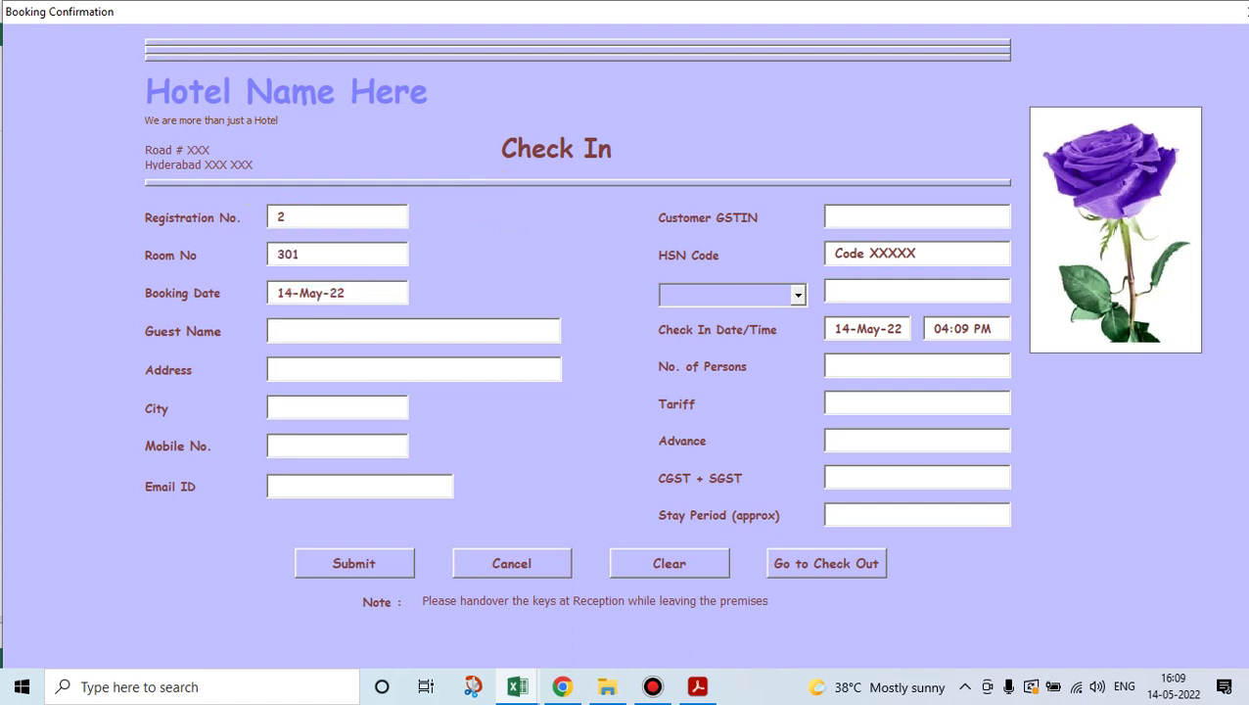
Step: Fill in the guest's name and placeholder address and city text, and clear the Check In form's entries
type("Mr Guest")
type("Xxx")
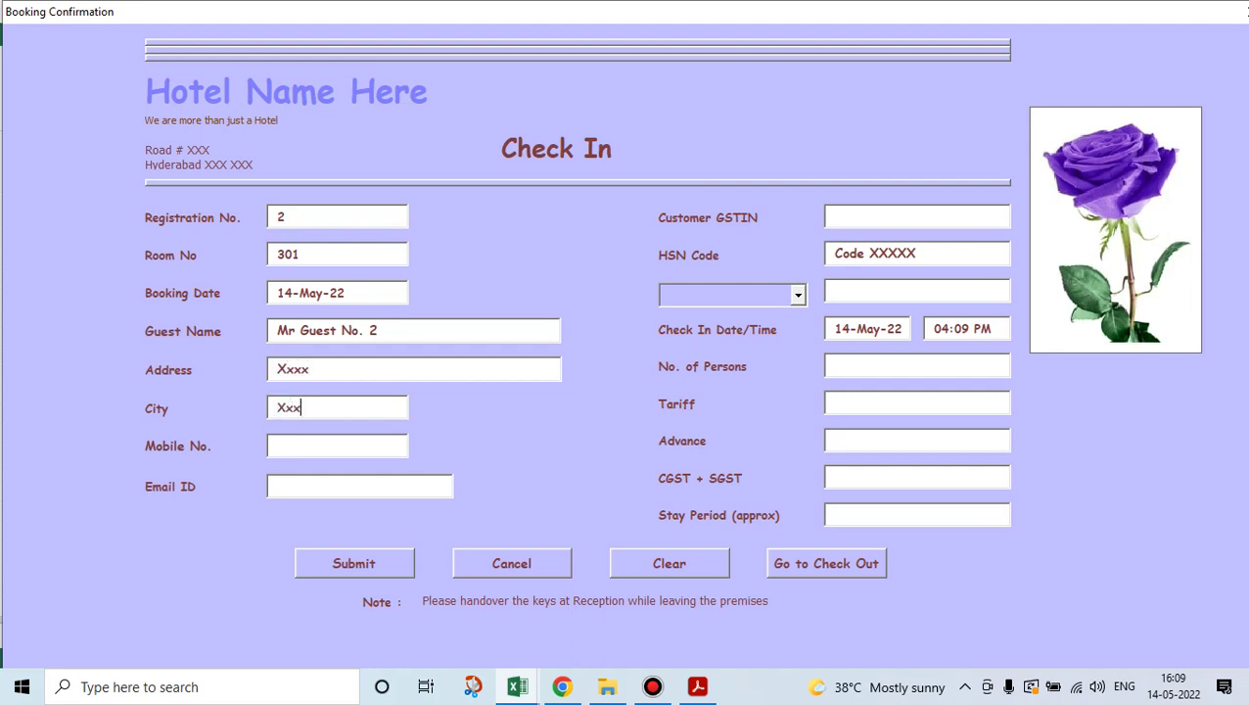
type("xxxx")
left_click(681, 565)
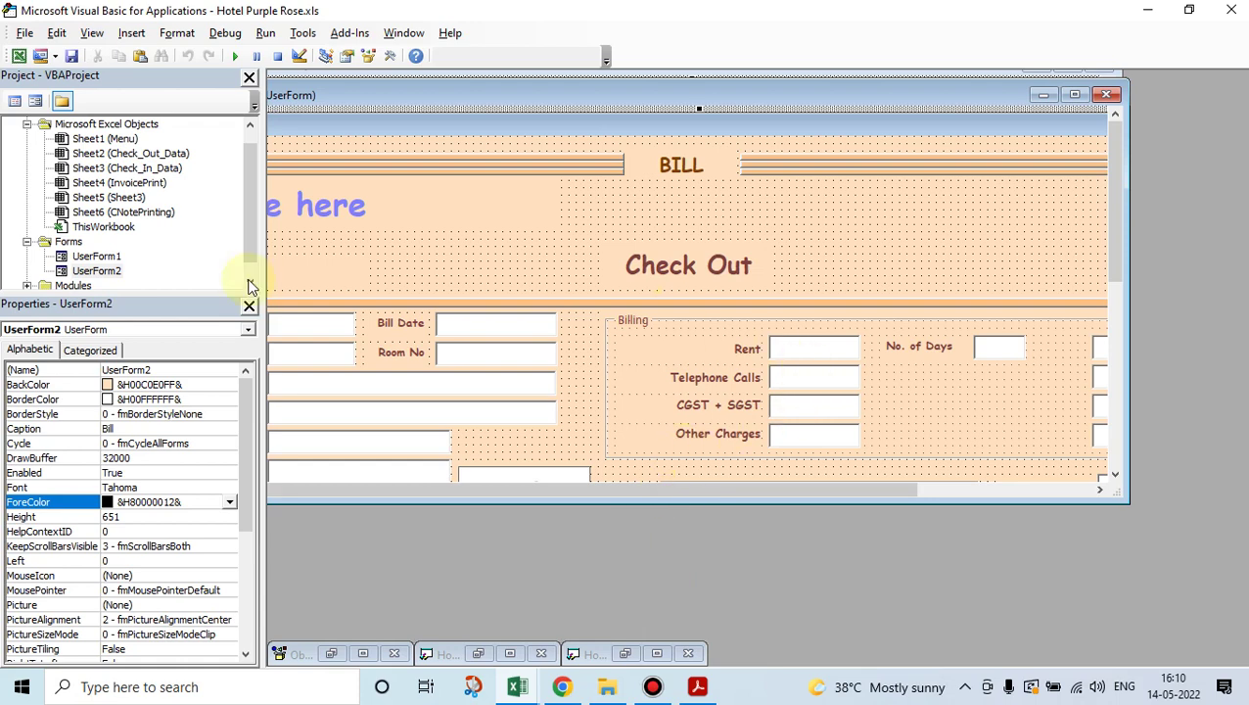
Step: Reopen UserForm1 in the designer and display the Clear button's click code
double_click(96, 256)
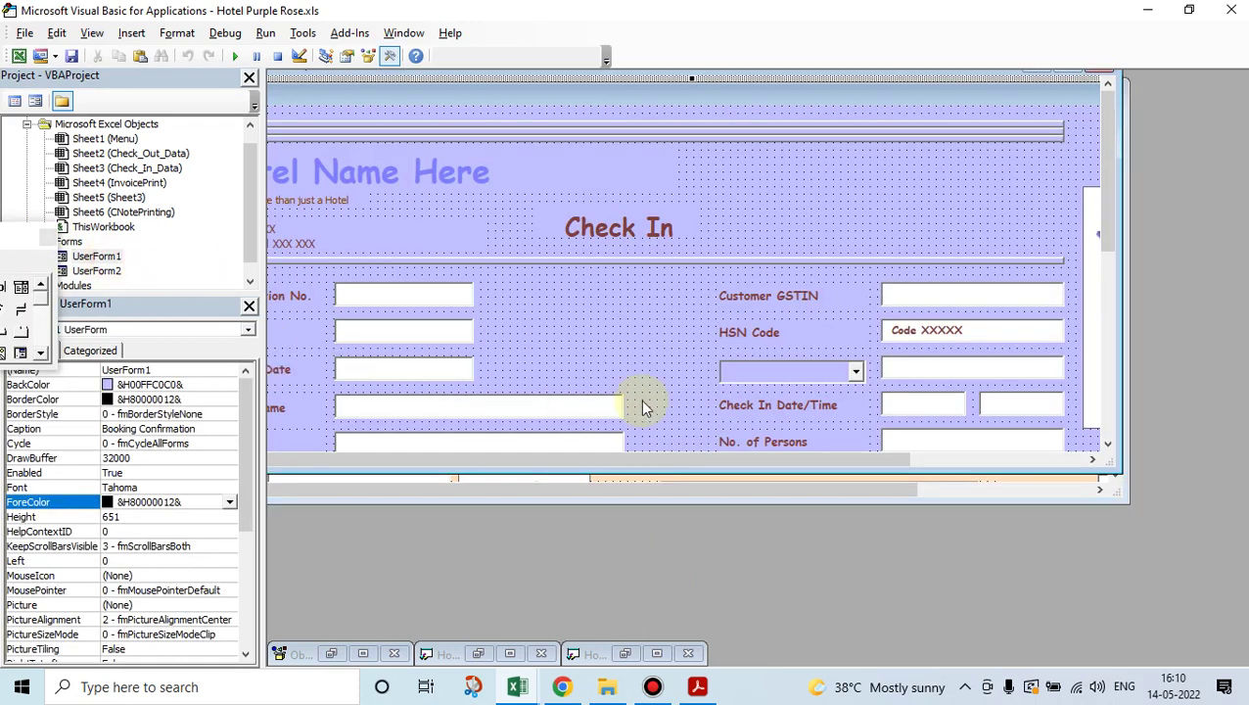
left_click(668, 362)
left_click_drag(1106, 240, 1107, 387)
double_click(729, 300)
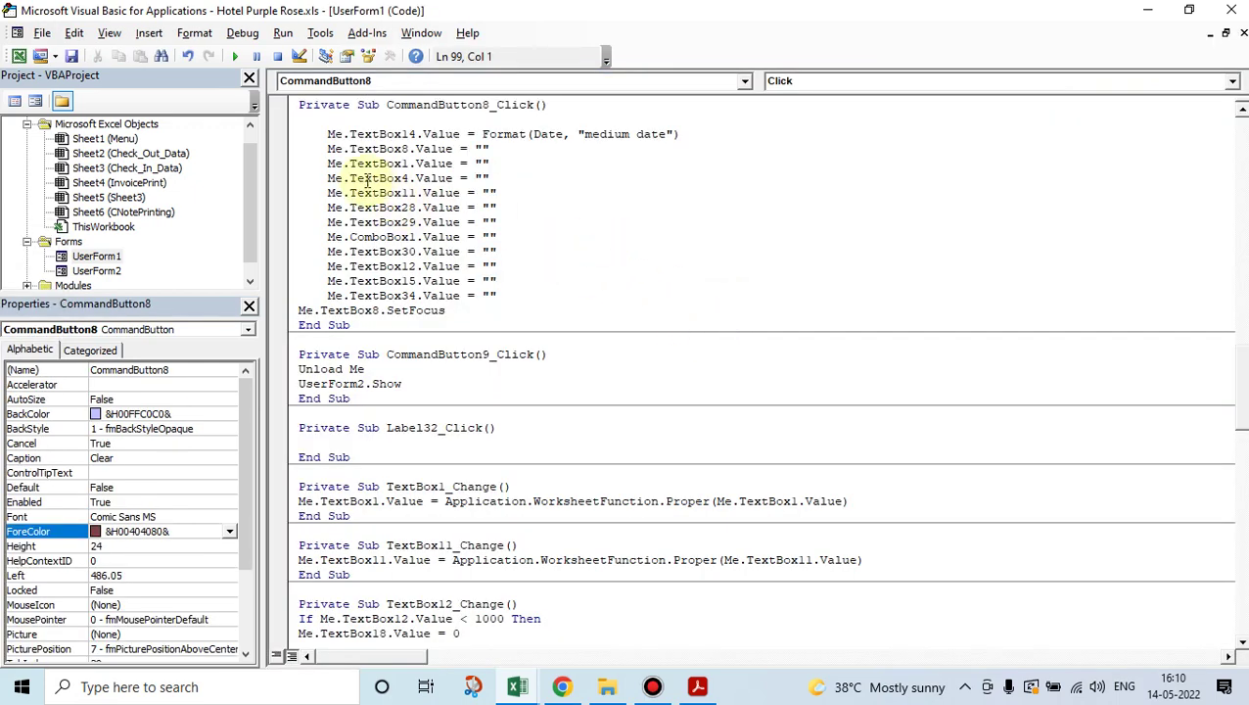
Step: Examine the CommandButton8_Click code, covering the TextBox14 date line, the empty-value assignments and the SetFocus line
left_click_drag(315, 134, 505, 310)
left_click(550, 222)
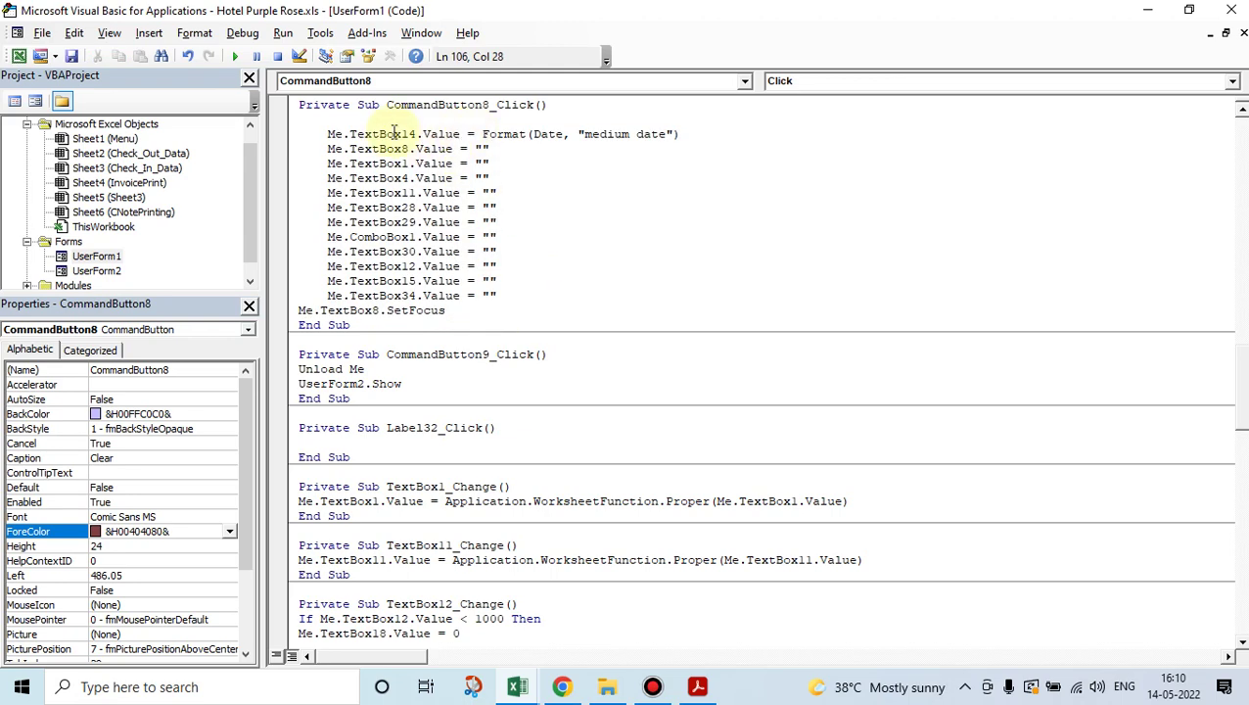
left_click_drag(400, 135, 415, 134)
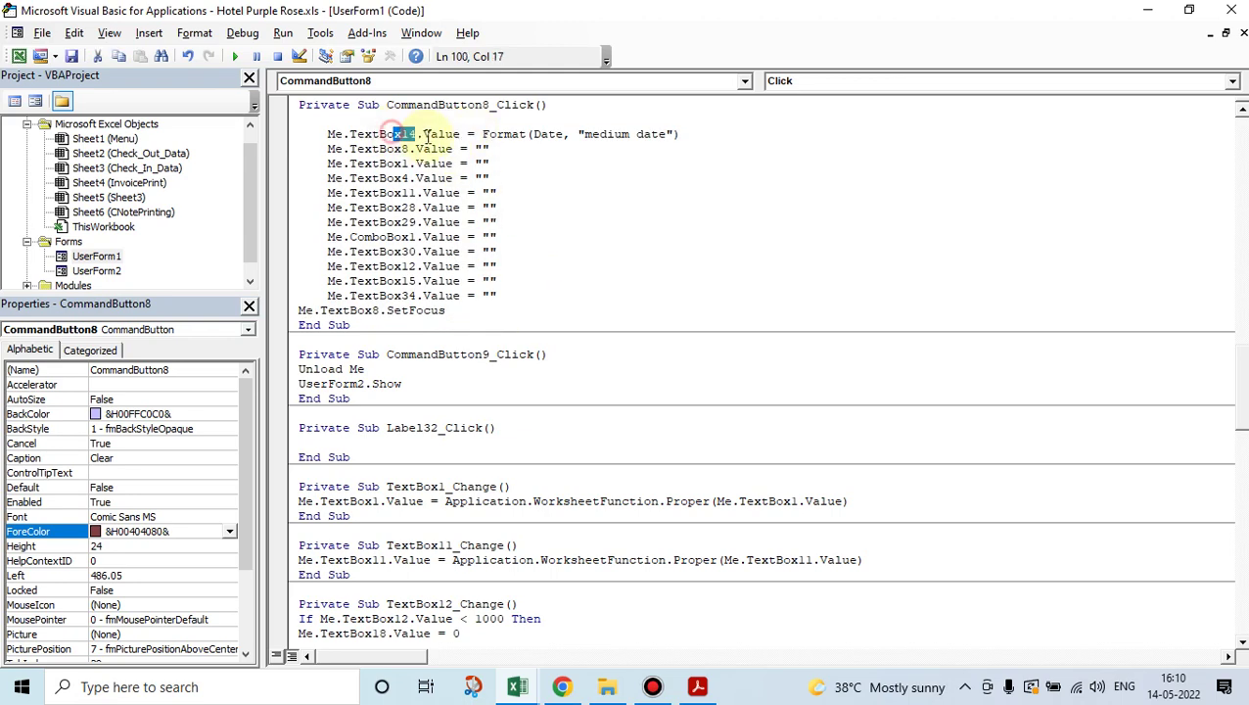
left_click(518, 134)
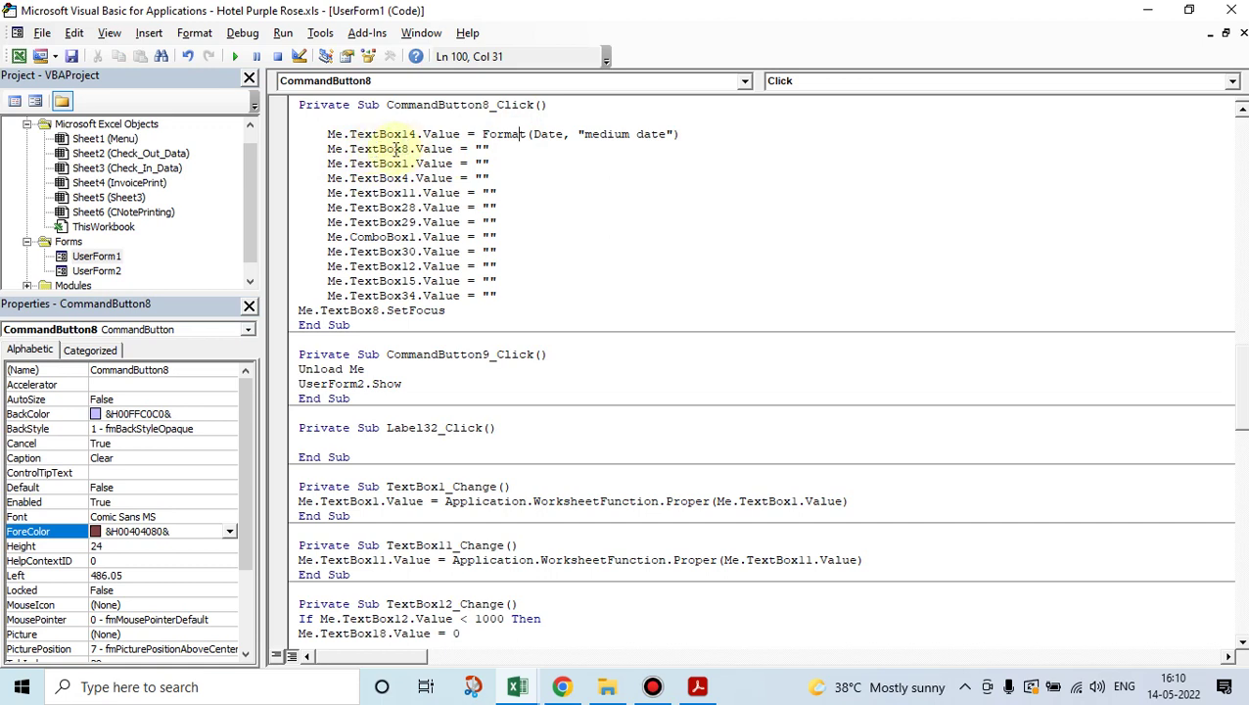
left_click_drag(386, 149, 402, 149)
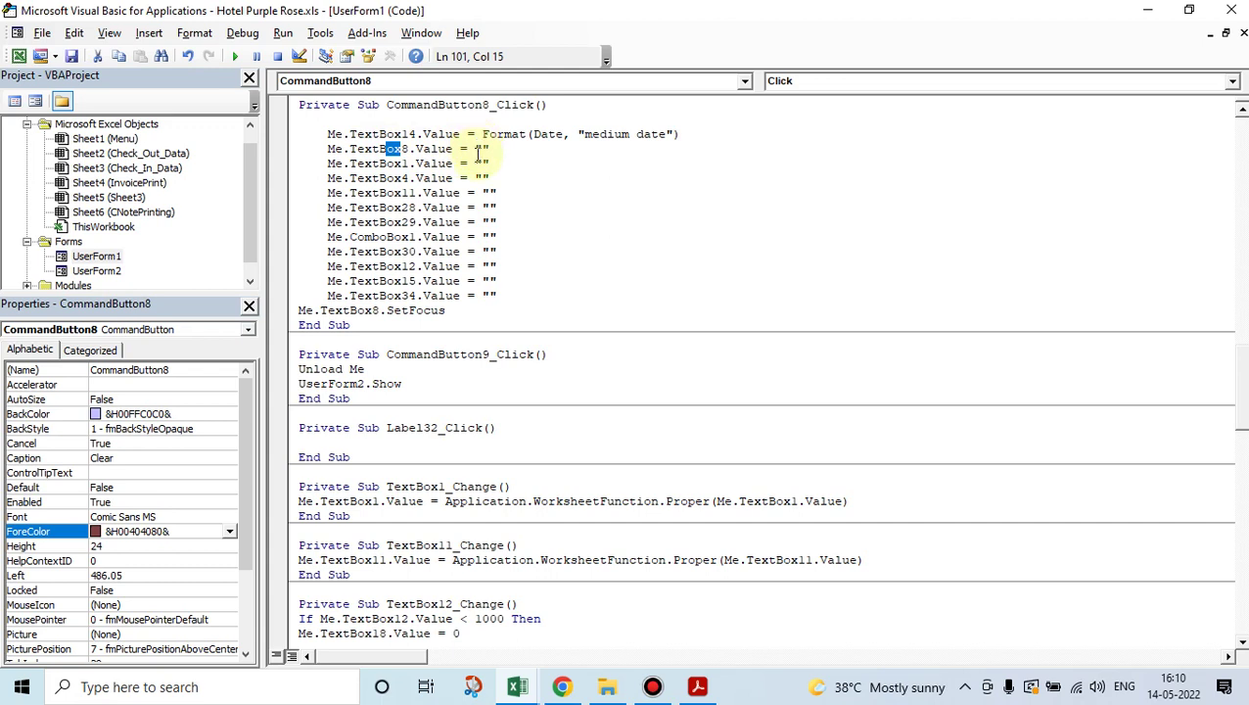
mouse_move(476, 151)
left_mouse_down()
mouse_move(480, 164)
mouse_move(493, 151)
left_mouse_up()
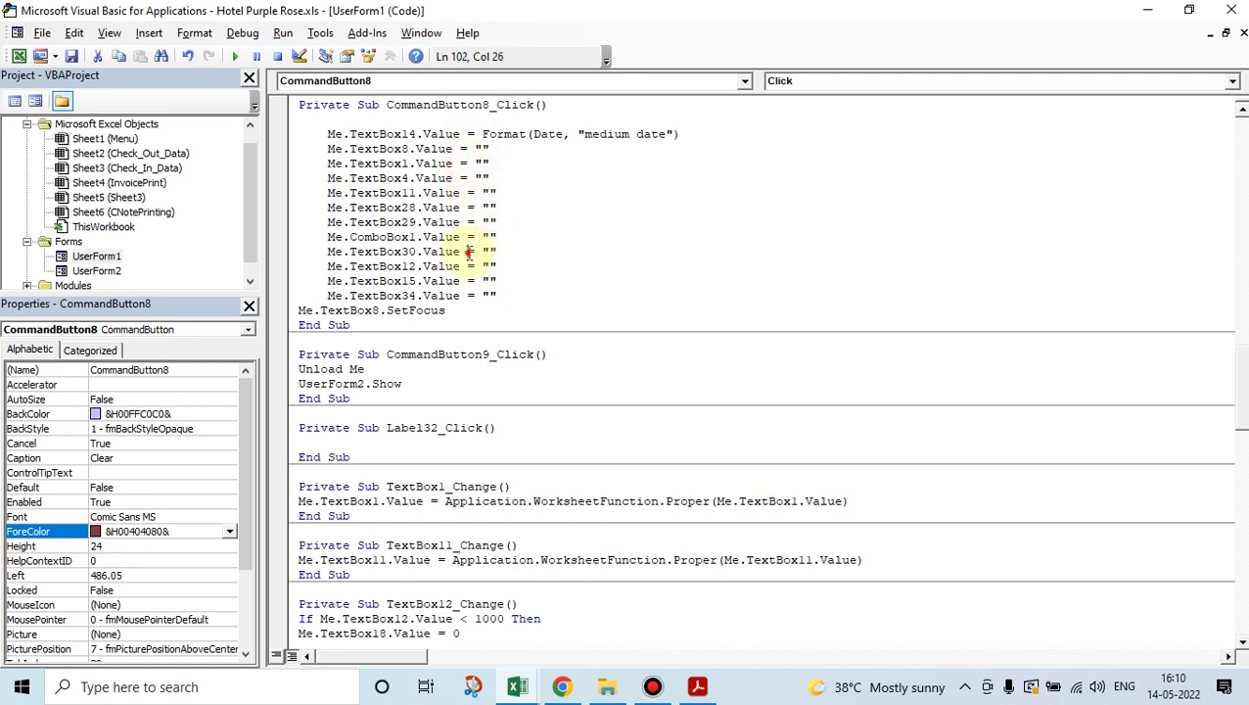
left_click(478, 295)
left_click(373, 310)
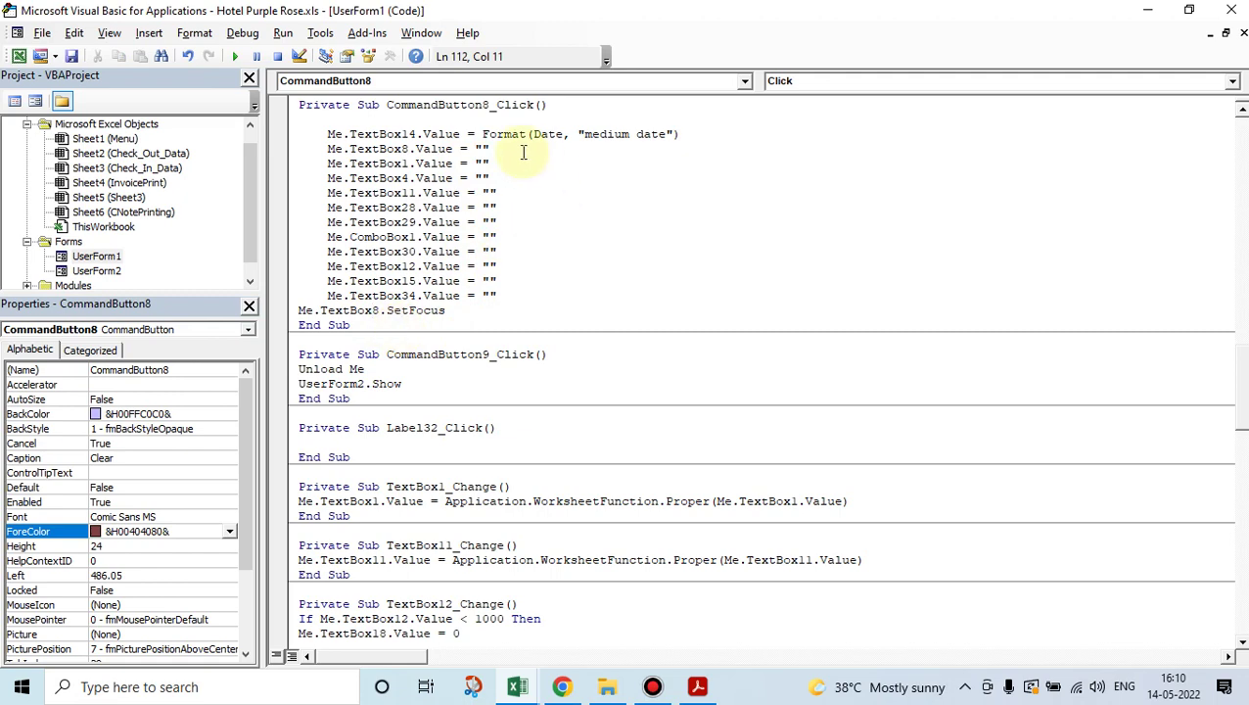
Step: Test the Clear button on the running Check In form, and view and close the Cancel button's click code
left_click(235, 56)
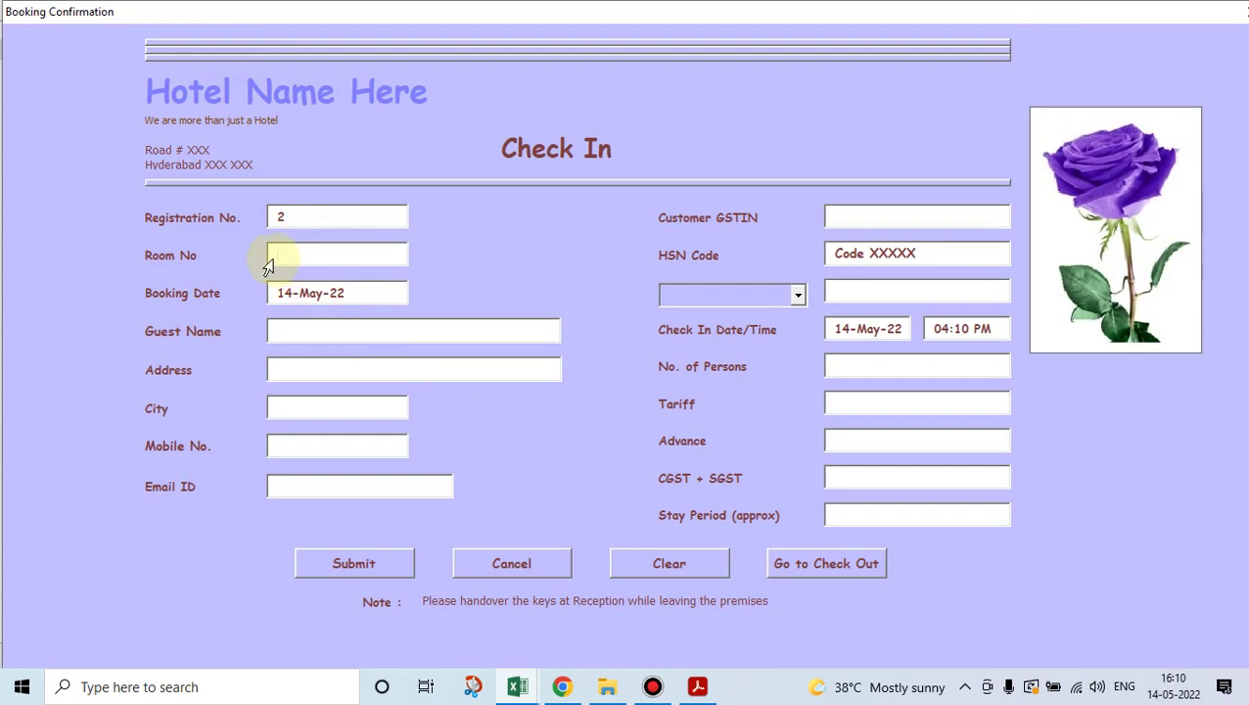
left_click(646, 565)
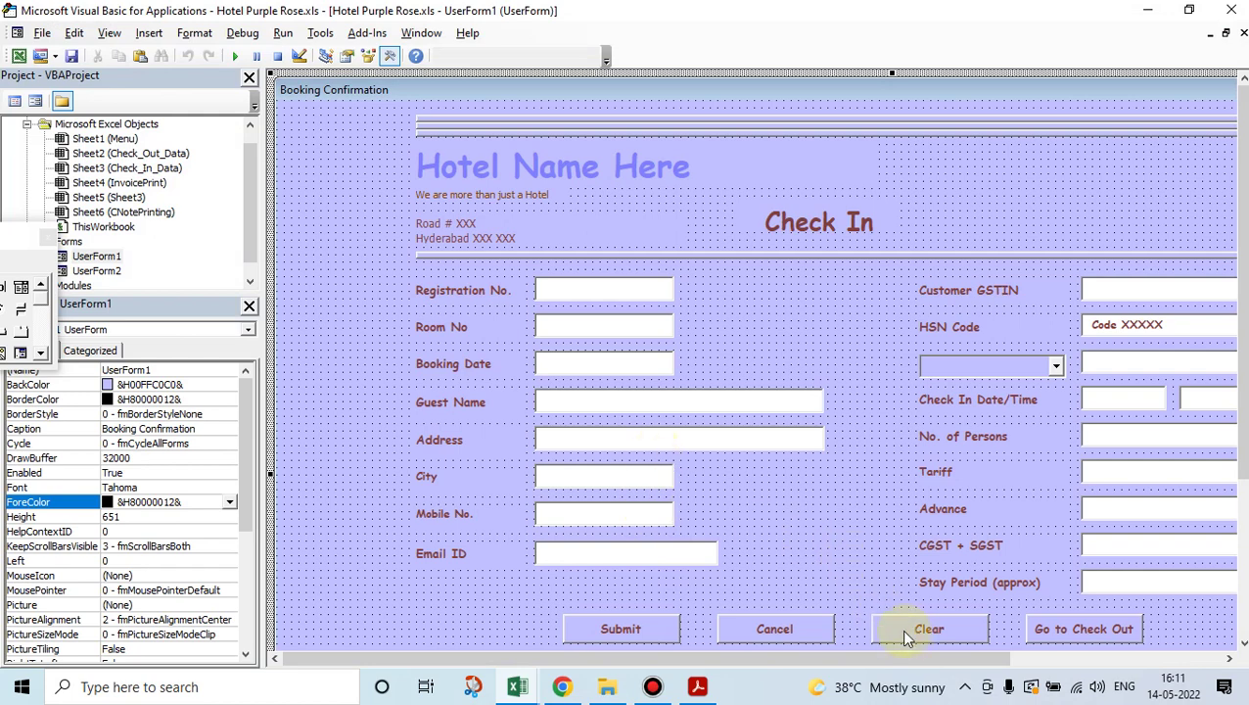
double_click(799, 636)
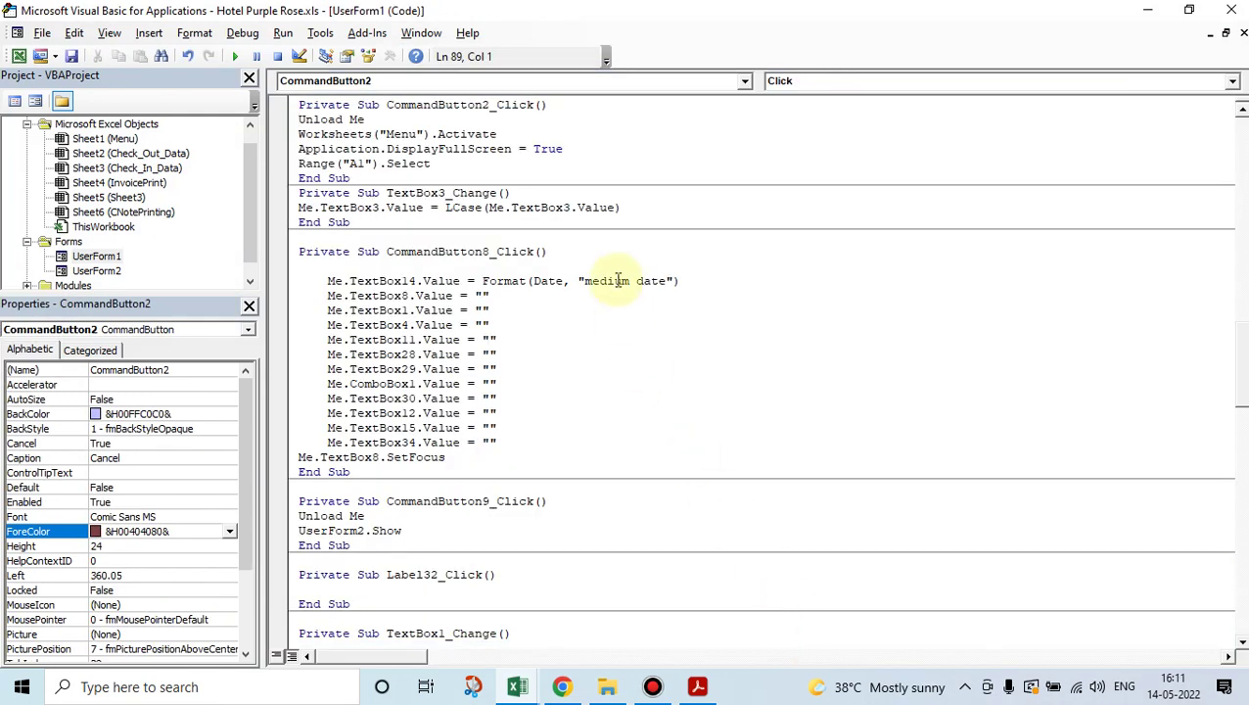
left_click(1208, 35)
left_click(802, 217)
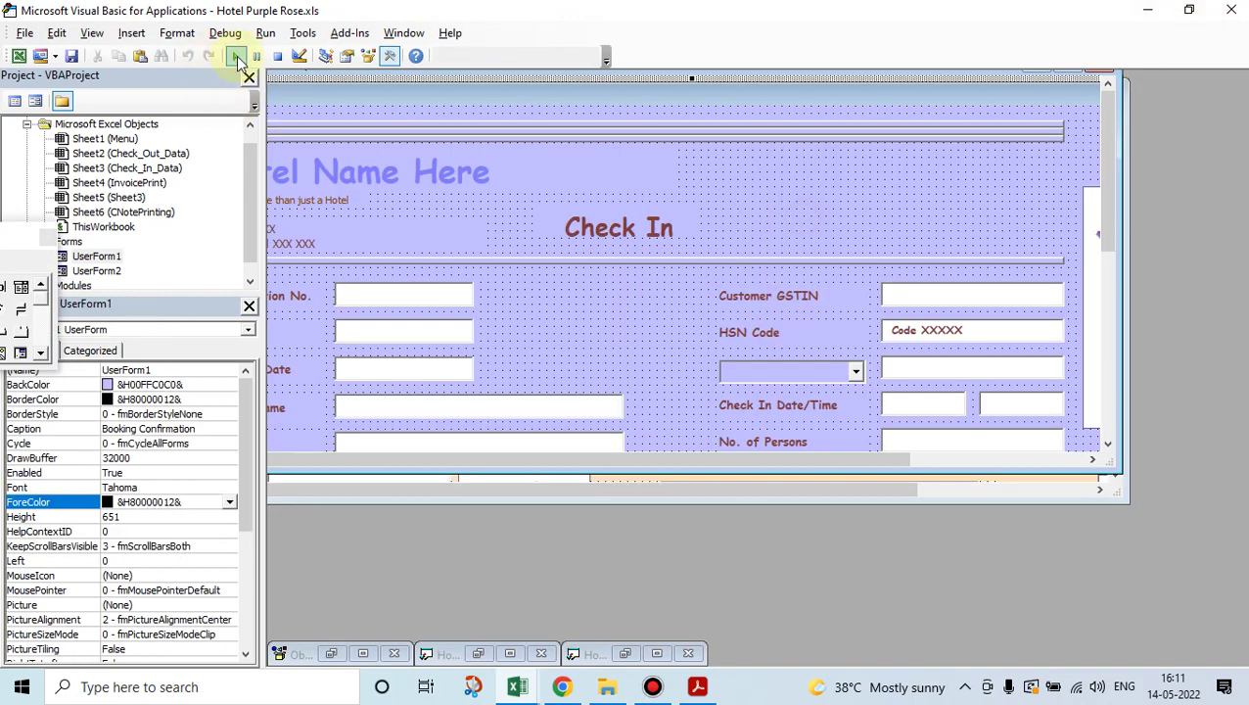
Step: Test the Check In form's Cancel button, first running the form from the editor and again after opening it from the Menu sheet
left_click(237, 57)
left_click(517, 566)
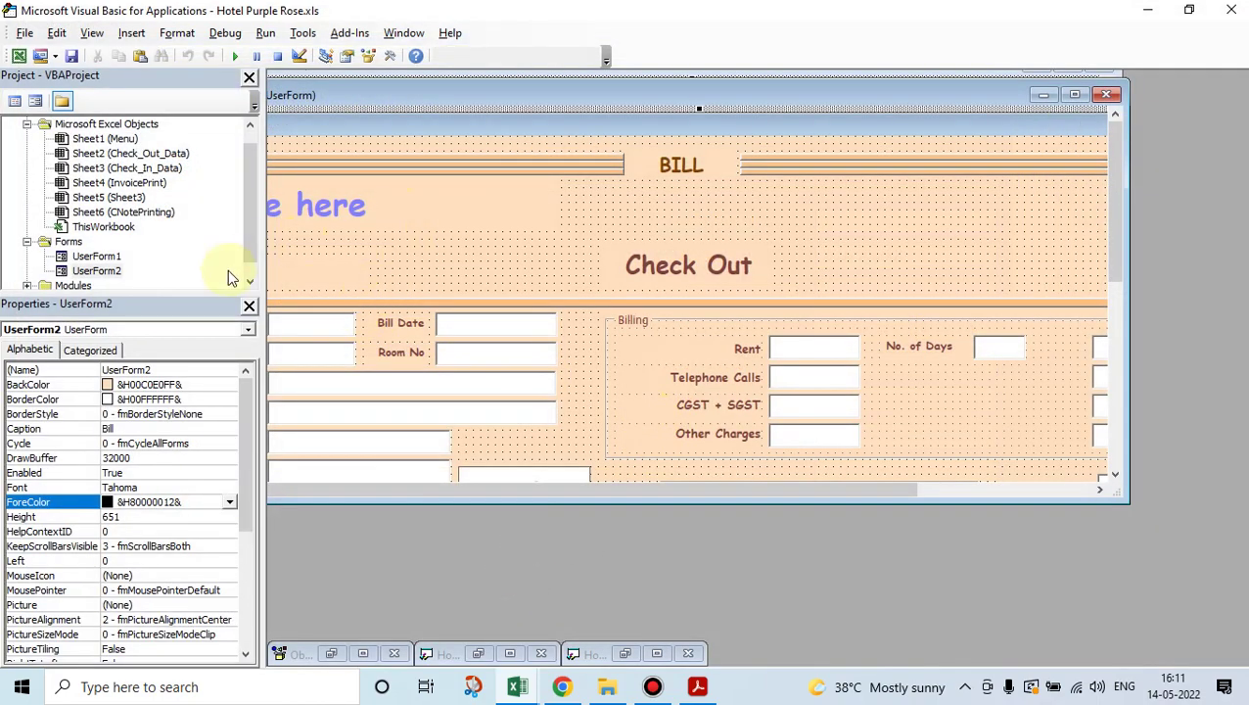
left_click(1147, 9)
left_click(770, 363)
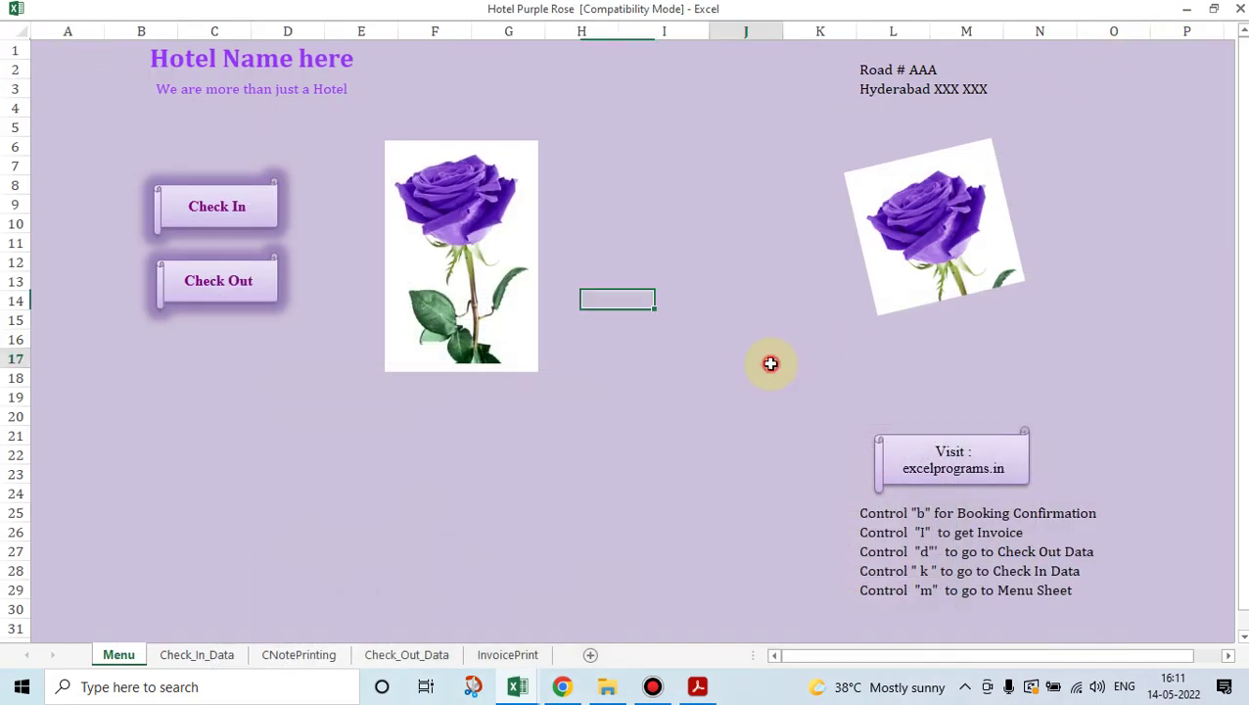
left_click(265, 210)
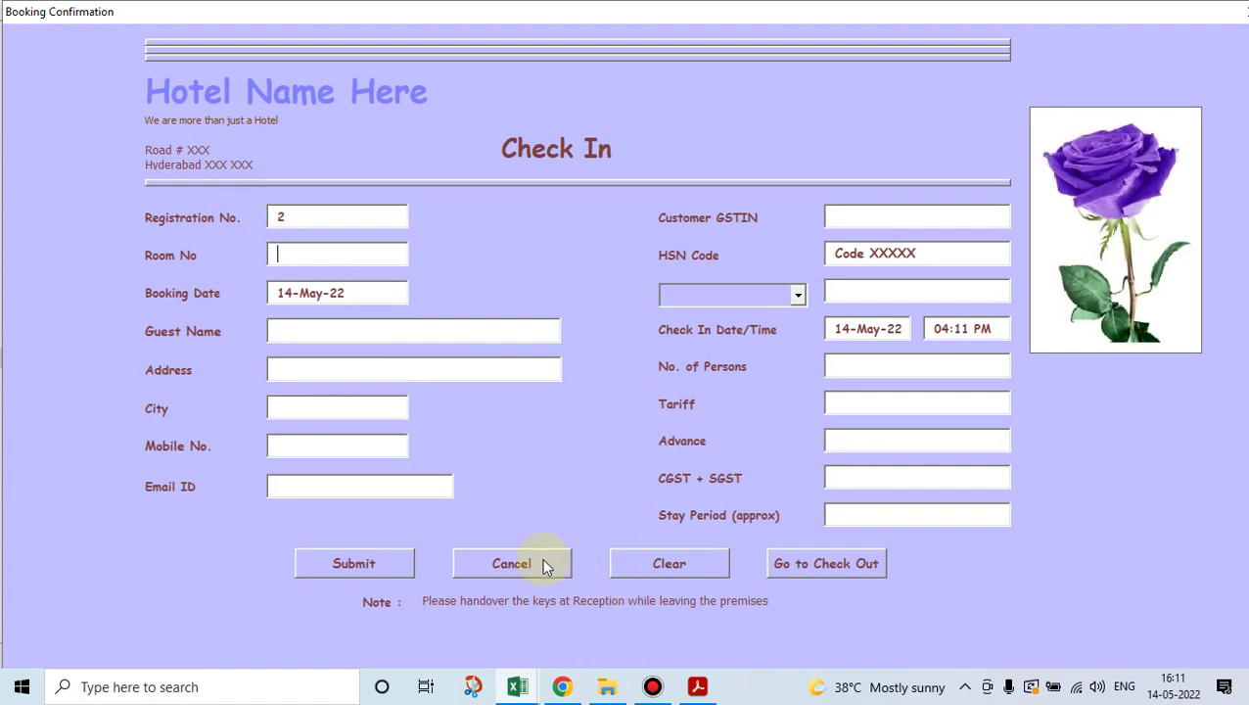
left_click(543, 565)
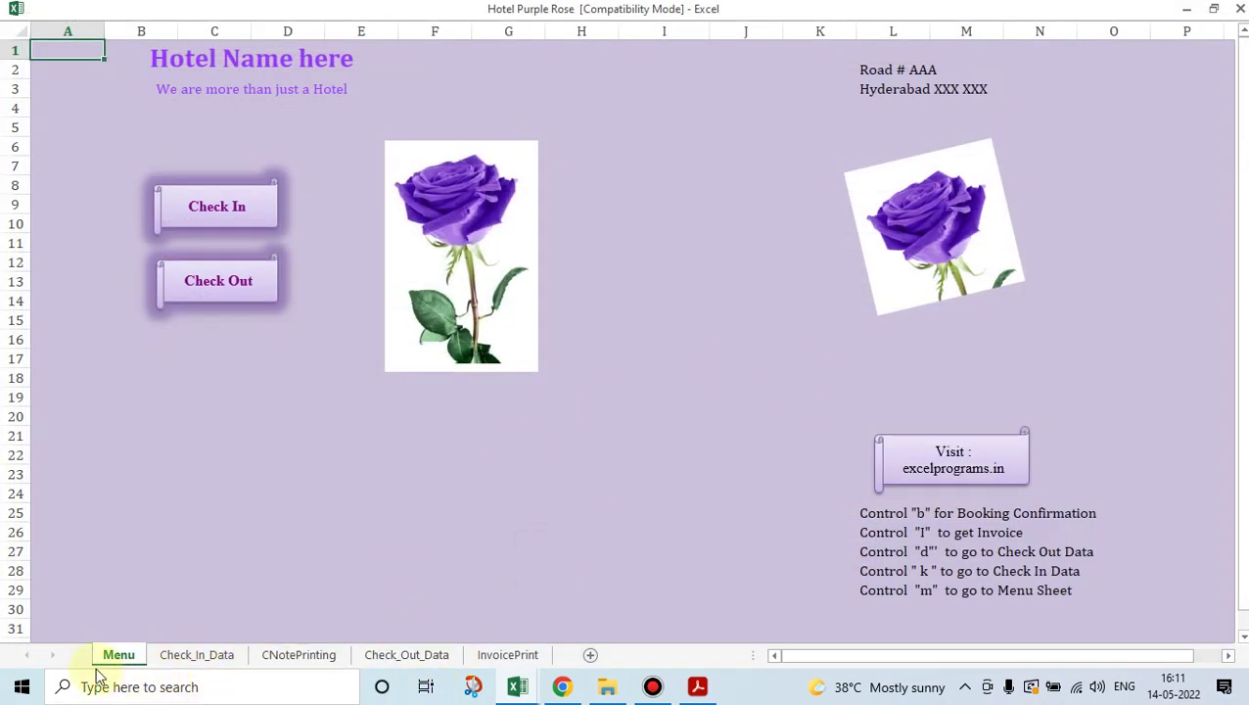
Step: Switch to the VBA editor, reopen UserForm1 in the designer and display the Cancel button's click code
left_click(517, 686)
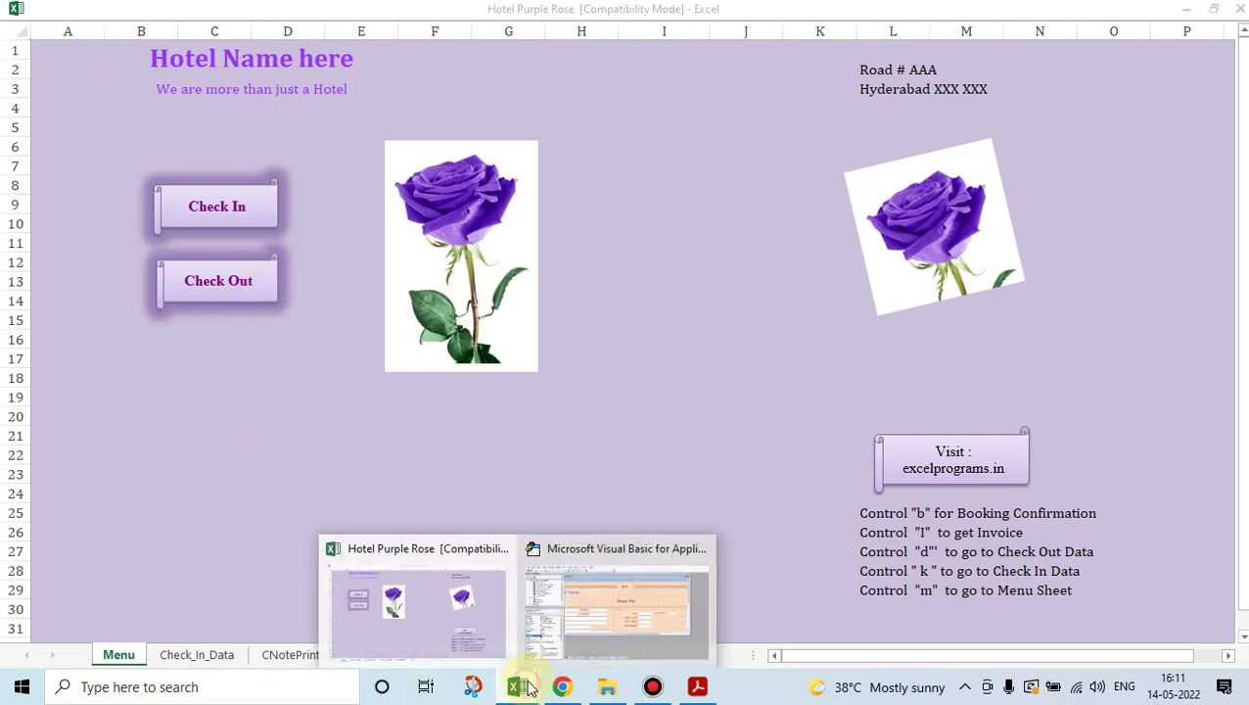
left_click(611, 591)
double_click(107, 256)
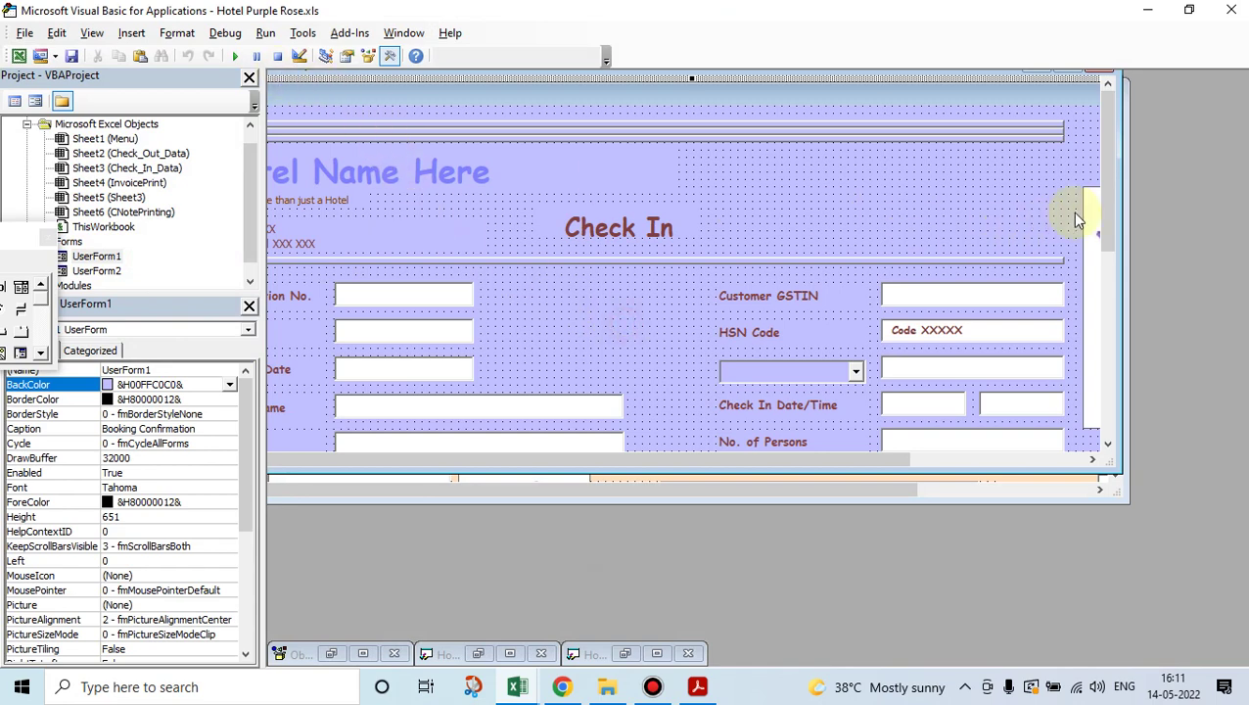
left_click_drag(1107, 214, 1099, 327)
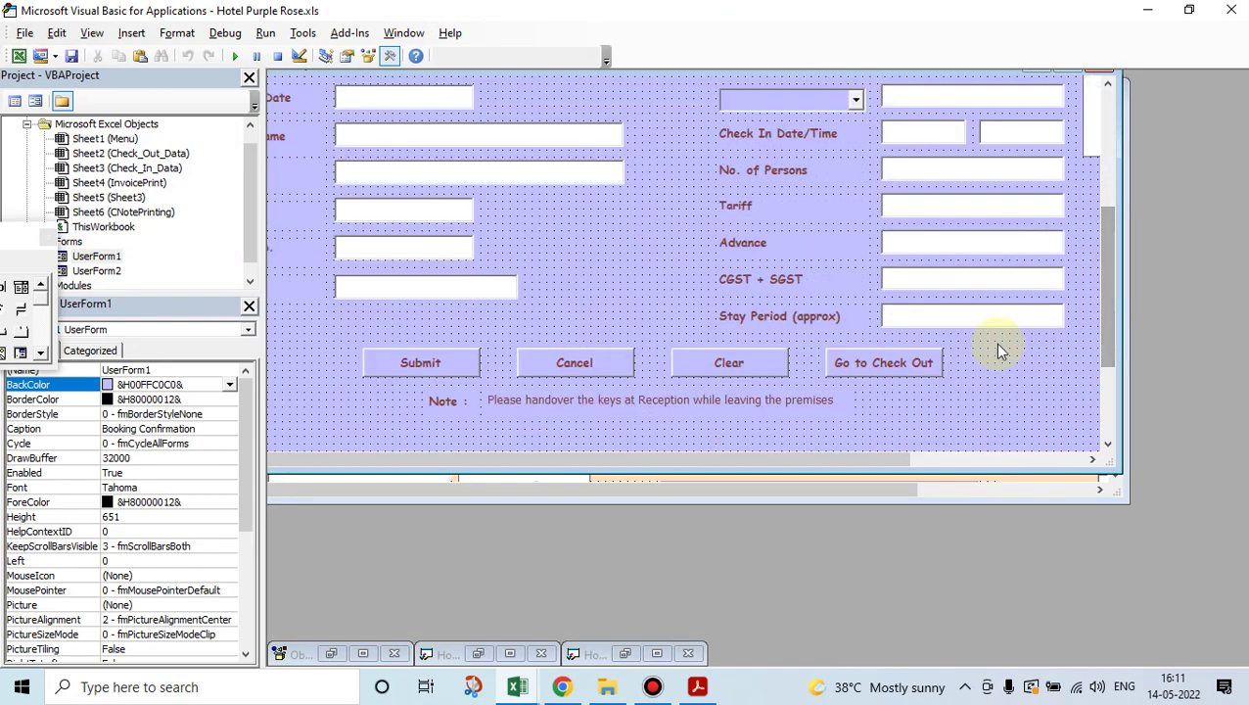
left_click(576, 368)
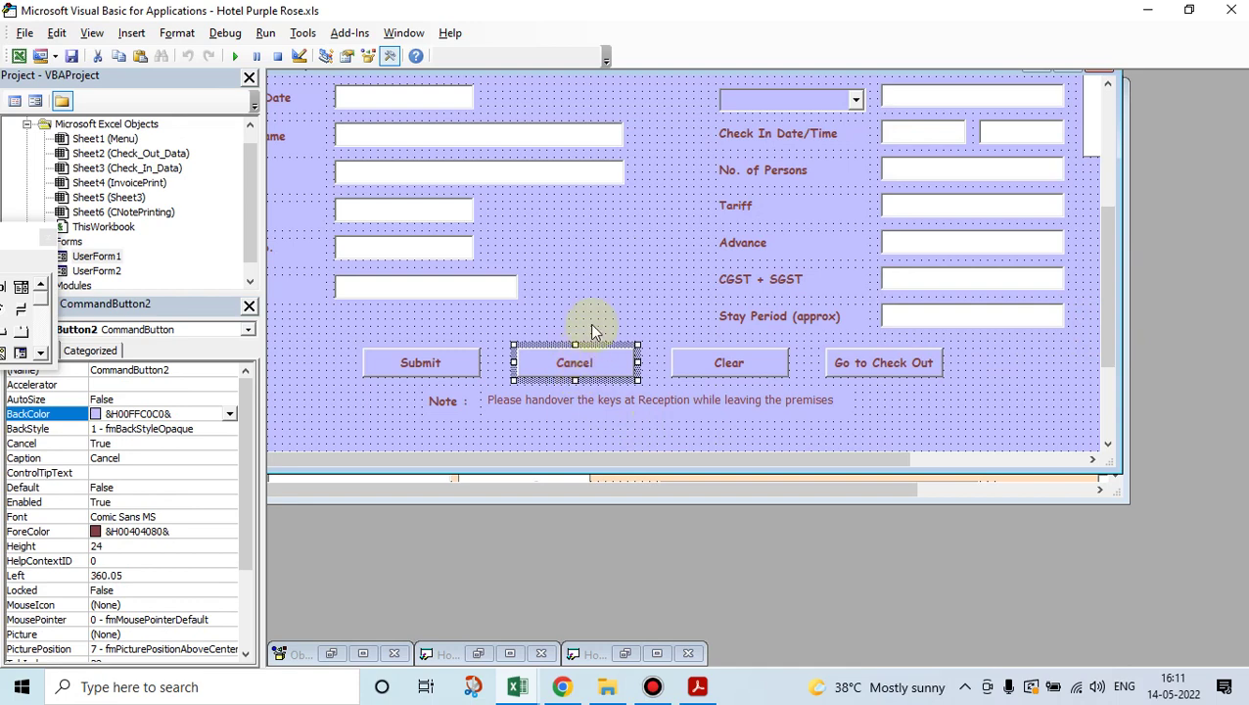
double_click(577, 364)
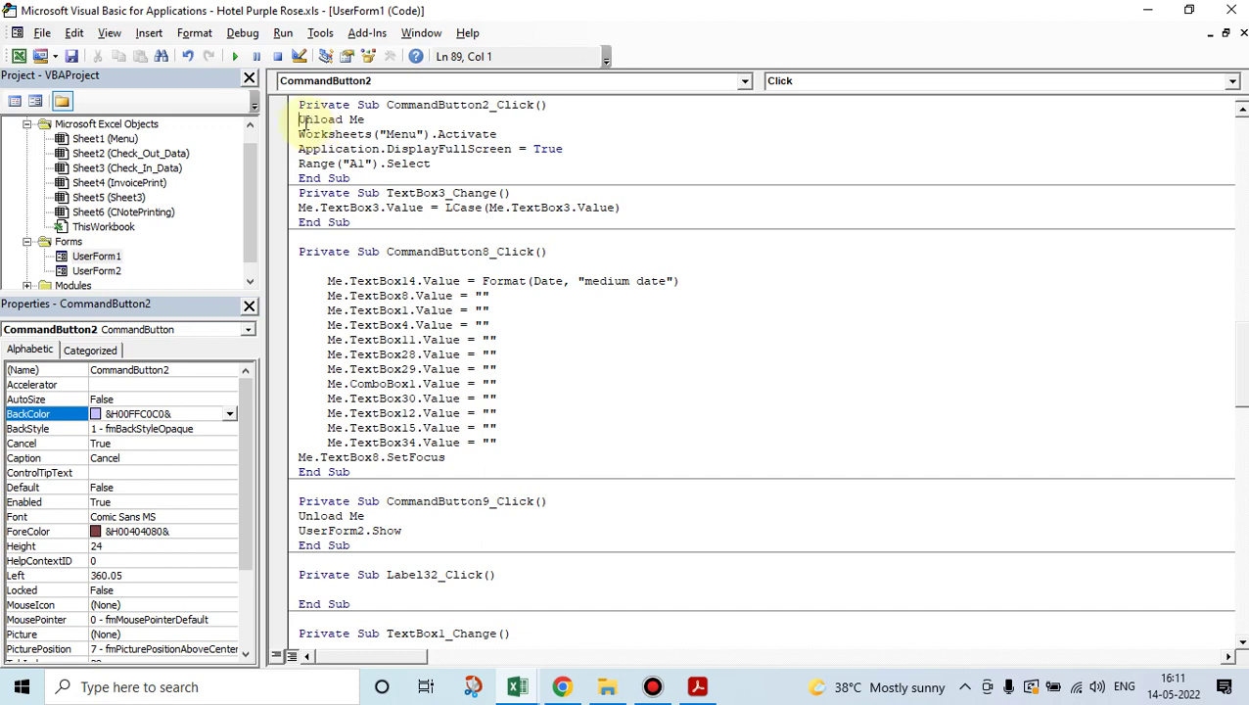
Step: Examine the CommandButton2_Click code, covering the Unload Me, Menu sheet activation, full-screen display and Range("A1").Select lines, and put the code window away
left_click(365, 120)
left_click_drag(351, 134, 435, 134)
left_click(435, 134)
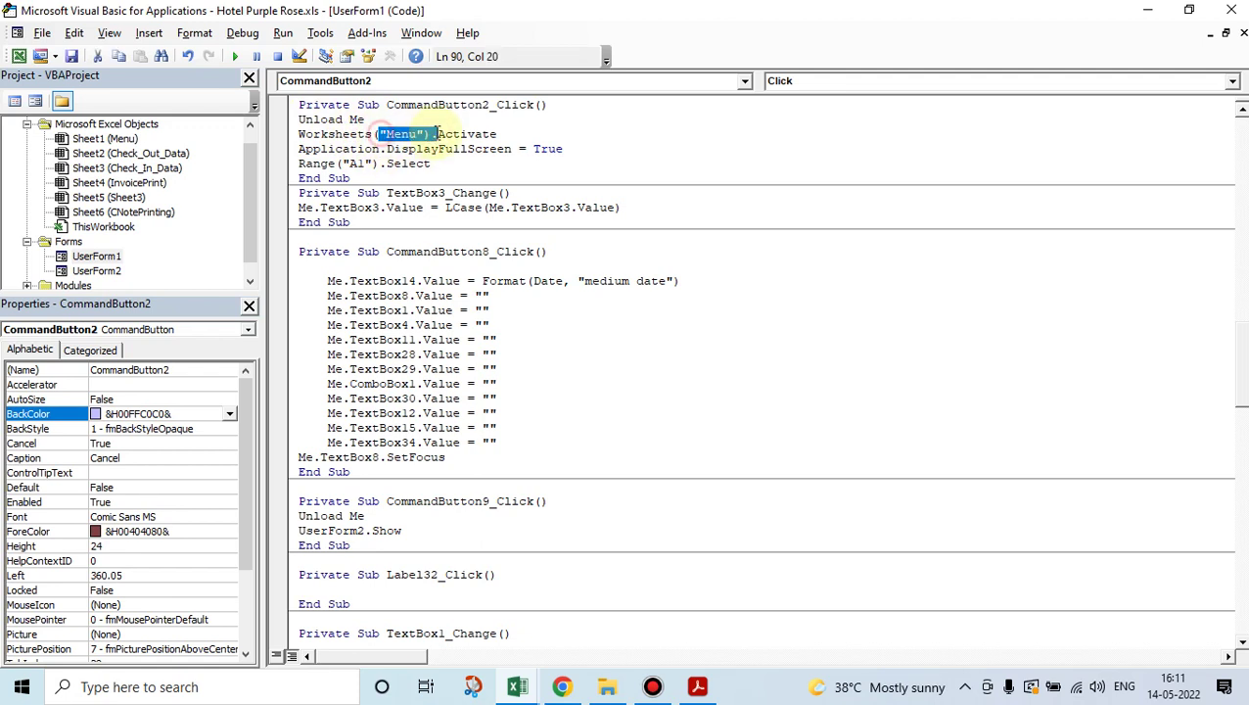
left_click(451, 134)
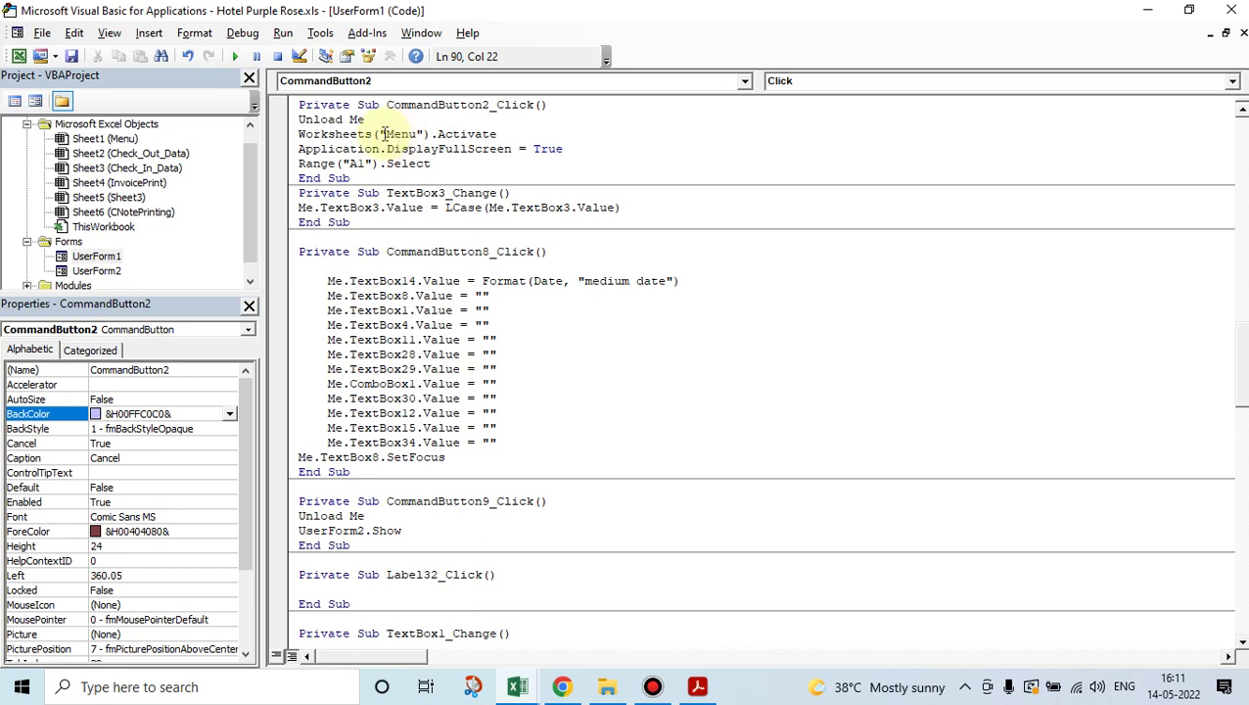
left_click_drag(376, 135, 437, 134)
left_click(460, 134)
left_click_drag(372, 149, 452, 152)
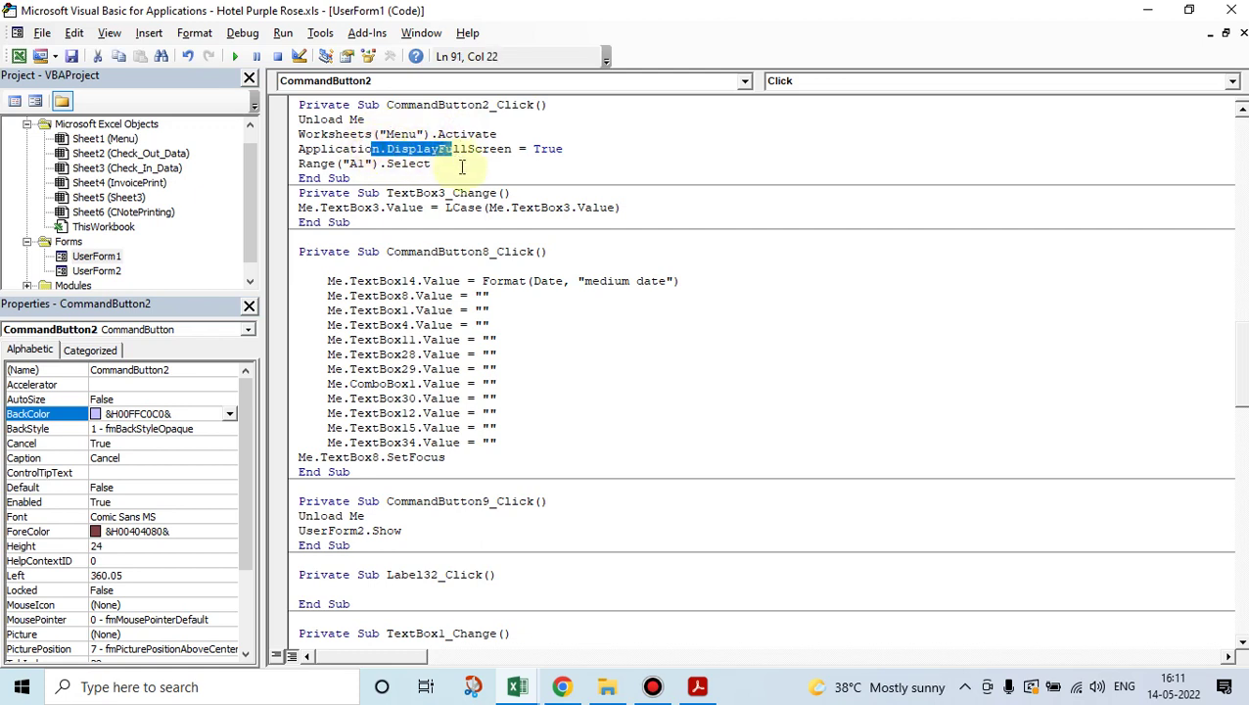
left_click(489, 149)
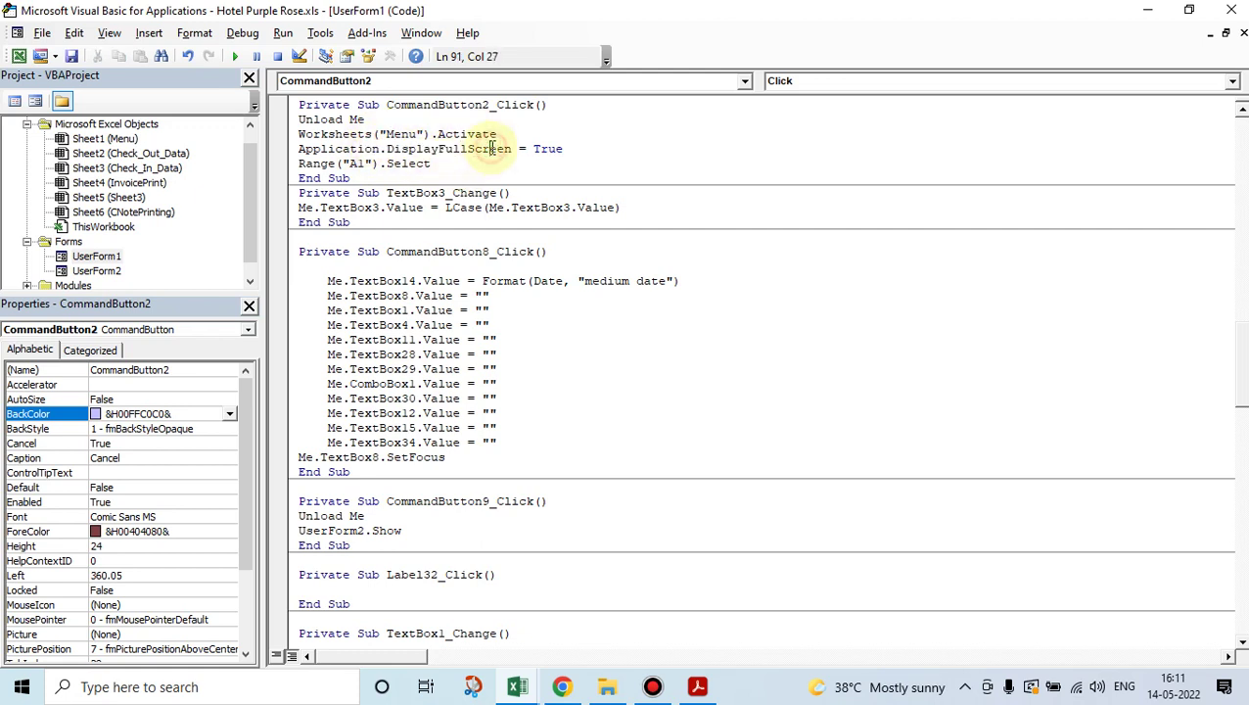
left_click_drag(344, 163, 389, 164)
left_click(450, 164)
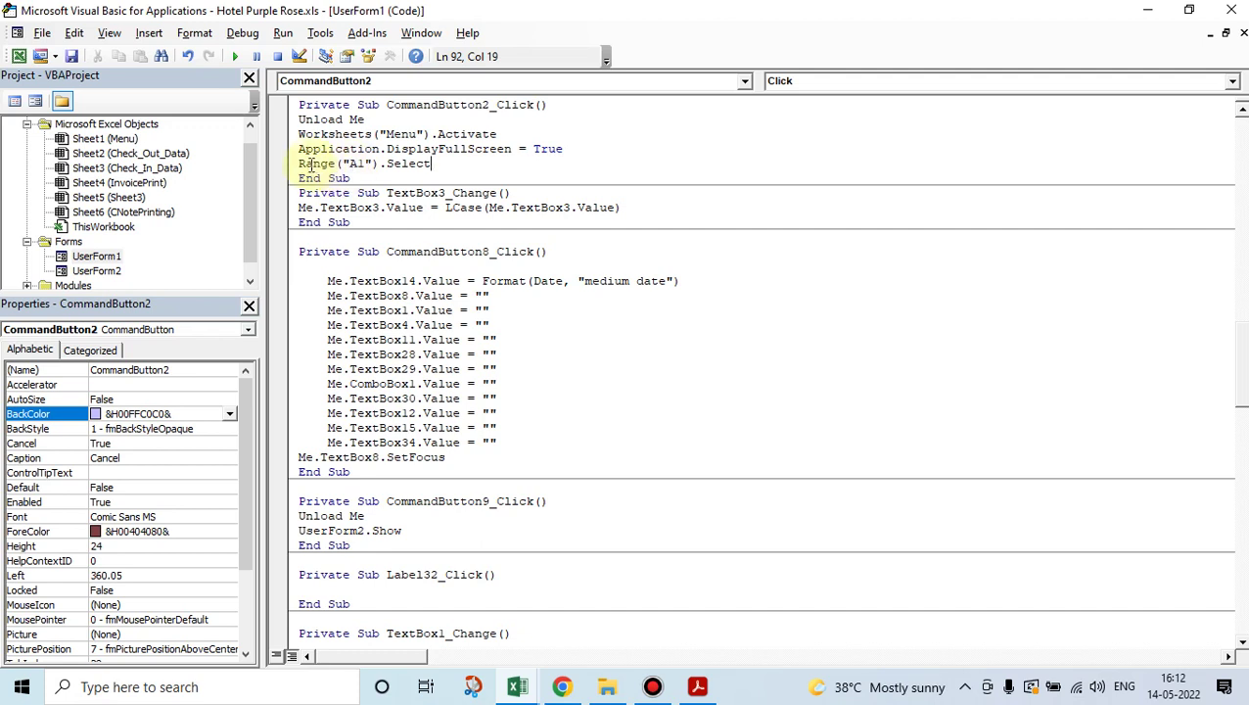
left_click_drag(301, 163, 419, 163)
left_click(419, 163)
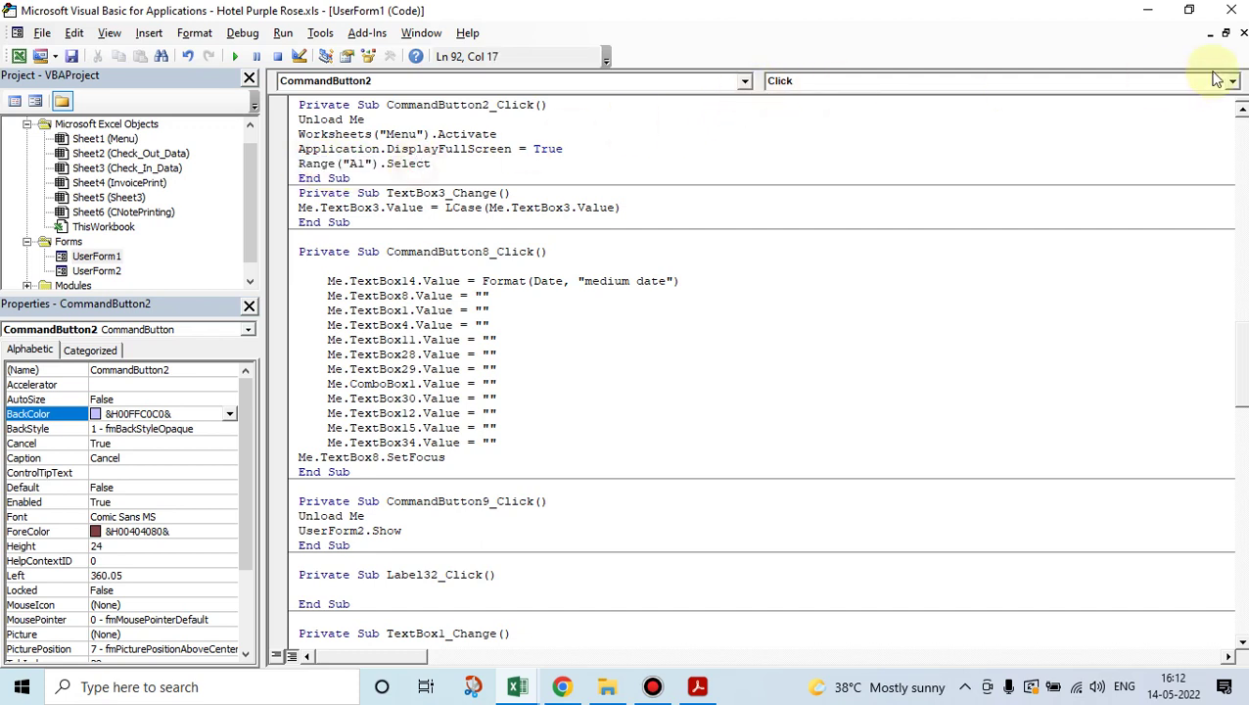
left_click(1209, 32)
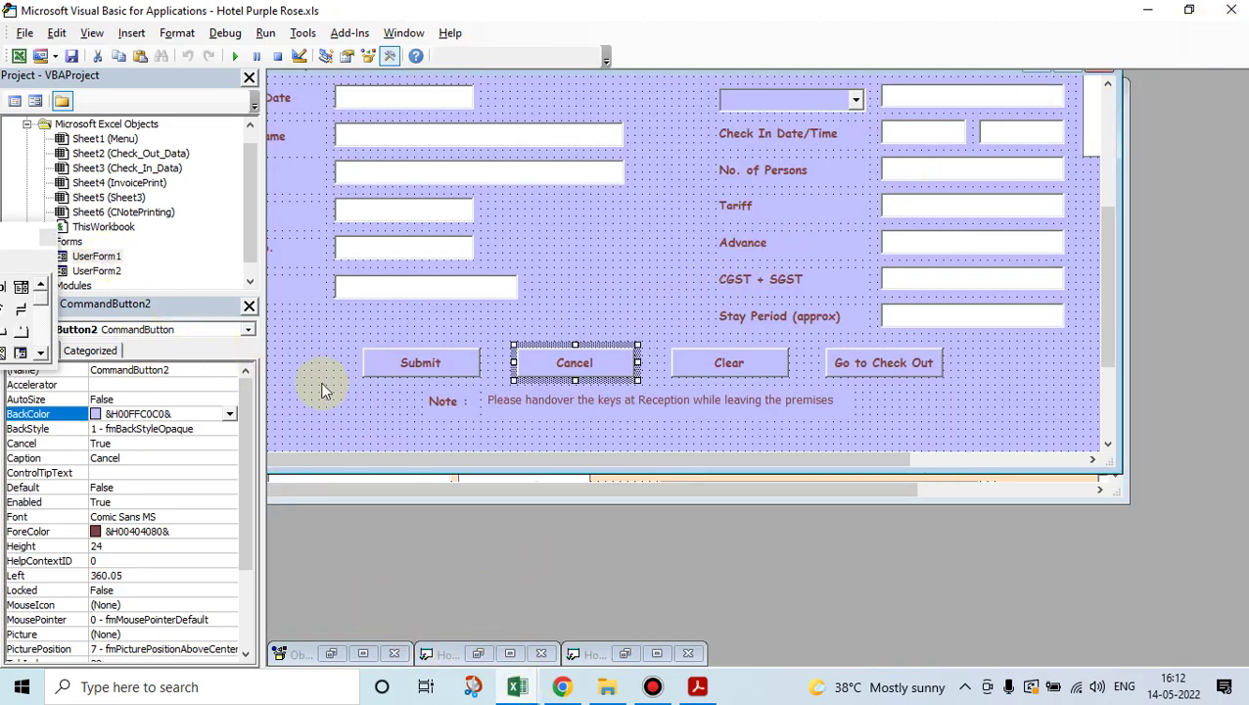
Step: Return to the Menu sheet in Excel, open the Check In form and dismiss it without entering anything
left_click(305, 344)
left_click(18, 56)
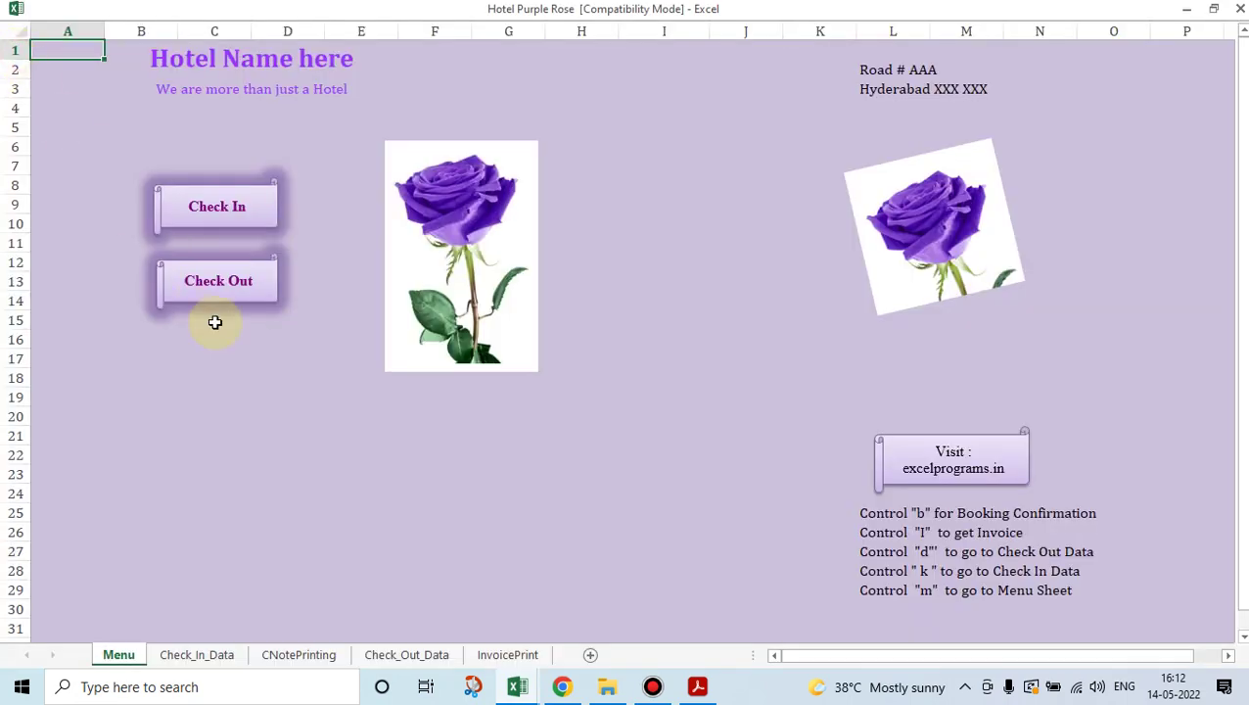
left_click(230, 207)
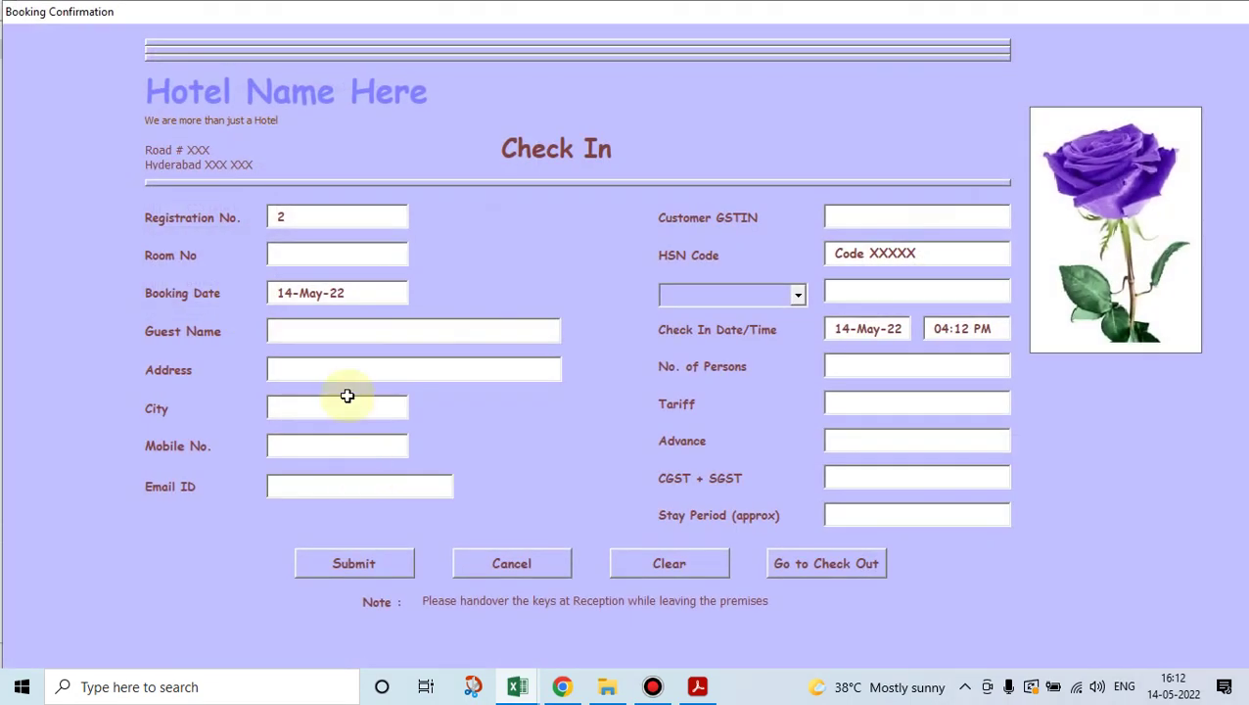
key("Escape")
left_click(391, 493)
left_click(494, 430)
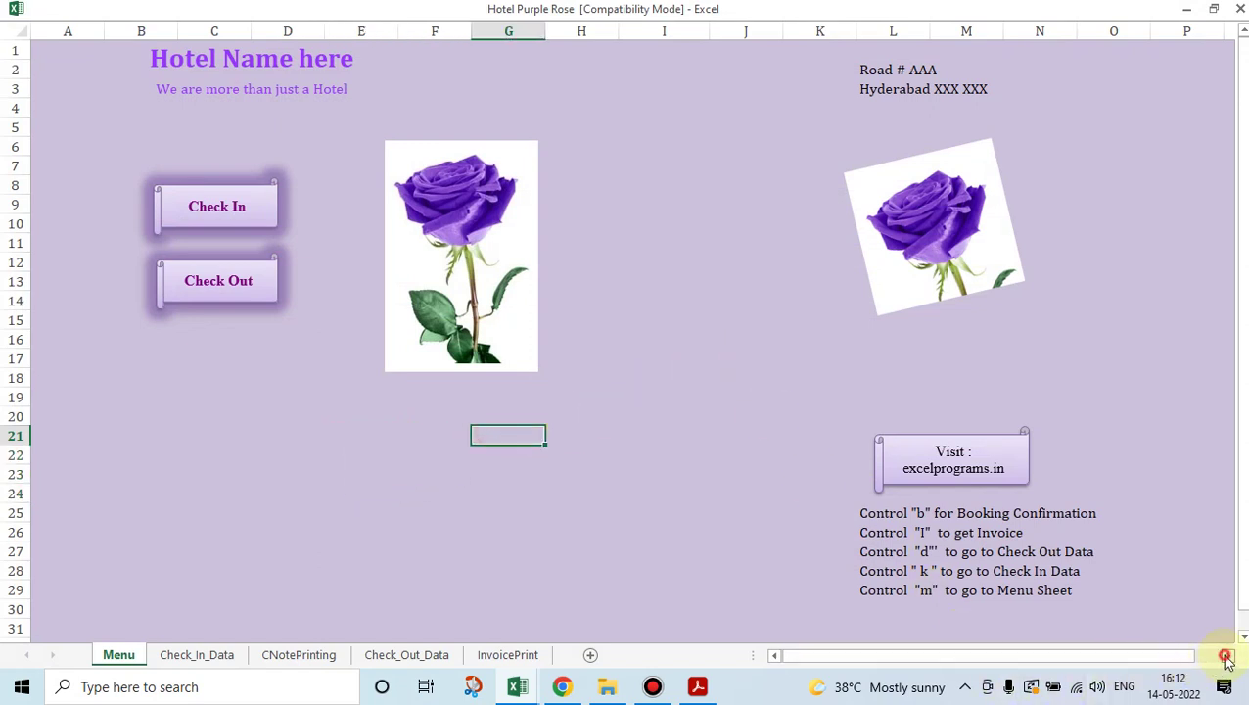
Step: Test that cancelling the Check In form brings the Menu sheet back to cell A1 from its far columns
left_click_drag(1225, 658, 1227, 659)
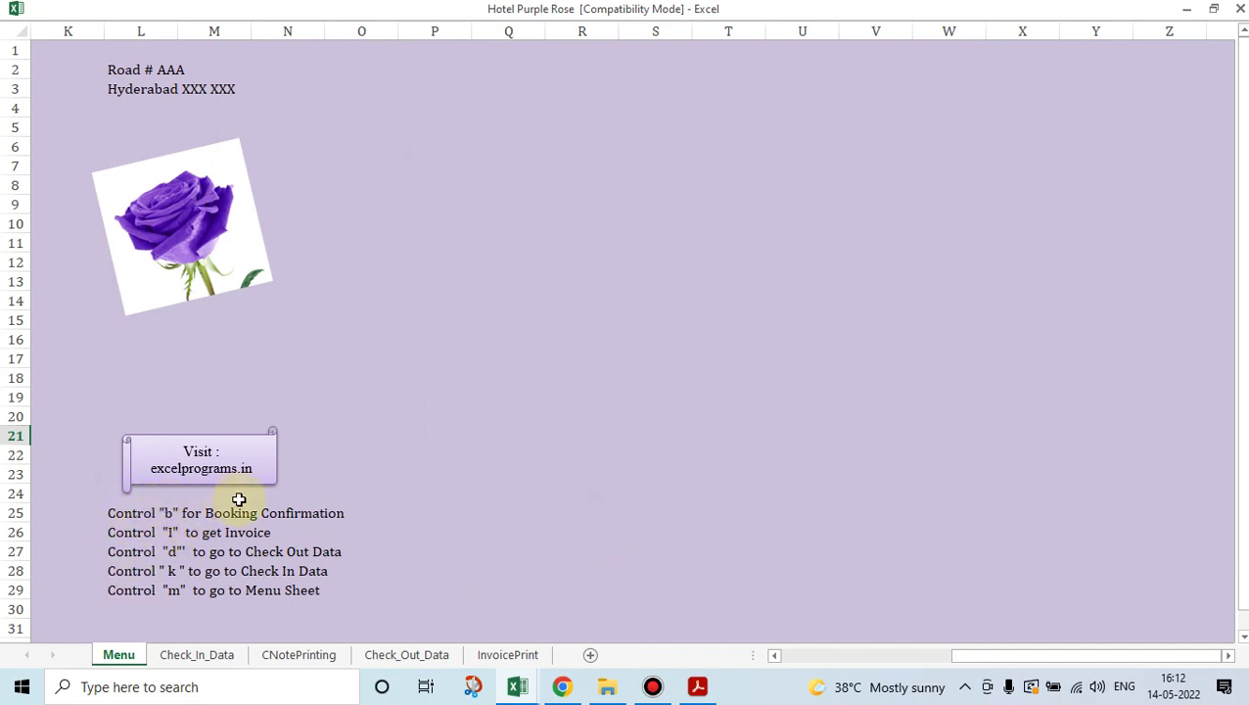
key("ctrl+b")
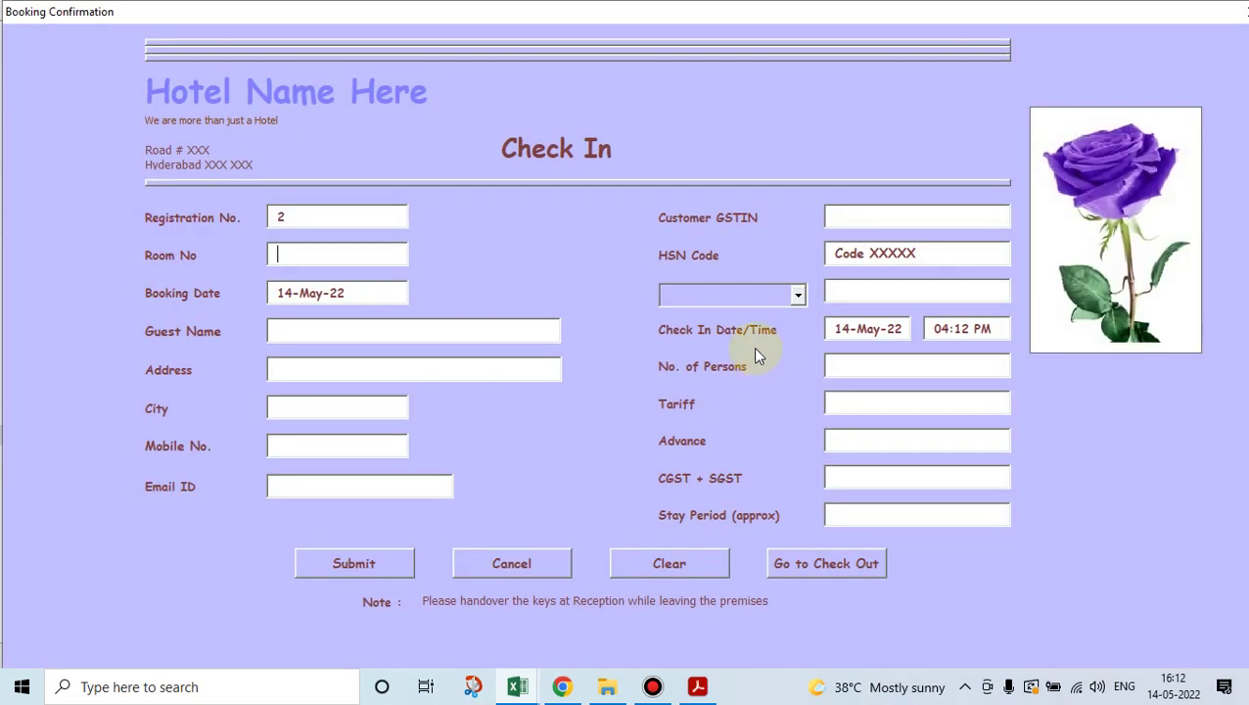
left_click(540, 563)
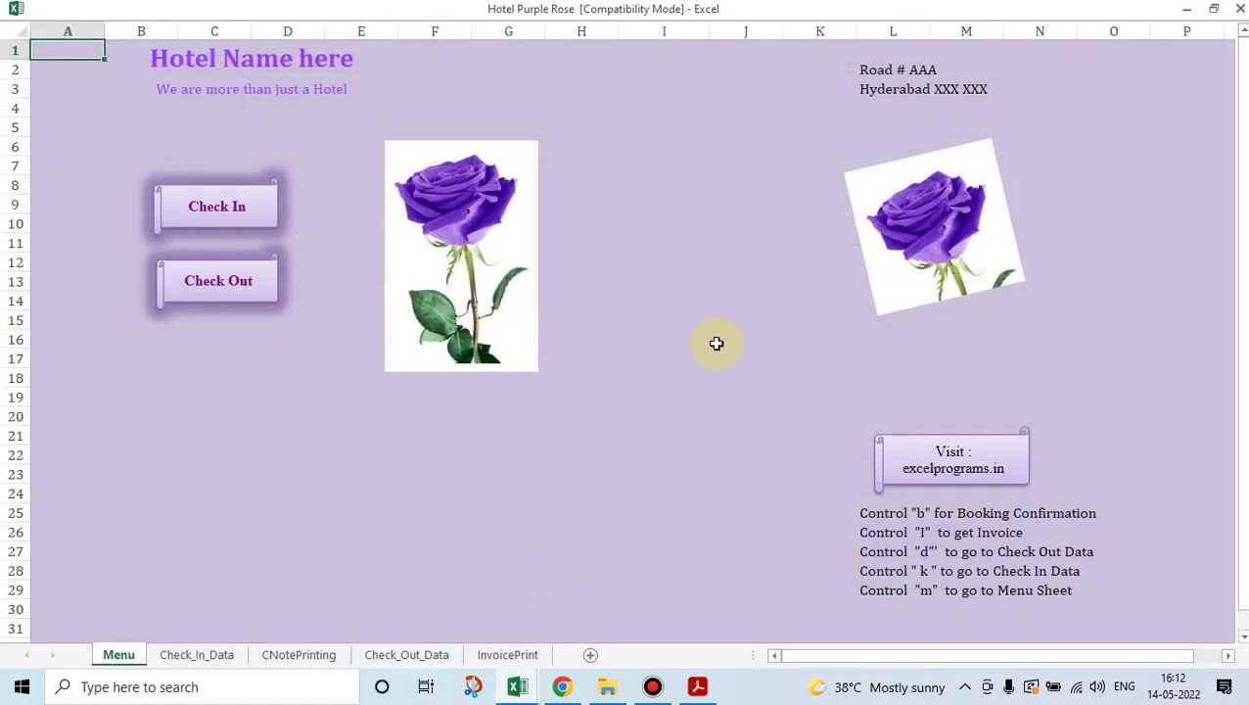
Step: Examine the Menu sheet's far columns against its starting view at cell A1
left_click_drag(865, 362, 646, 399)
left_click(791, 509)
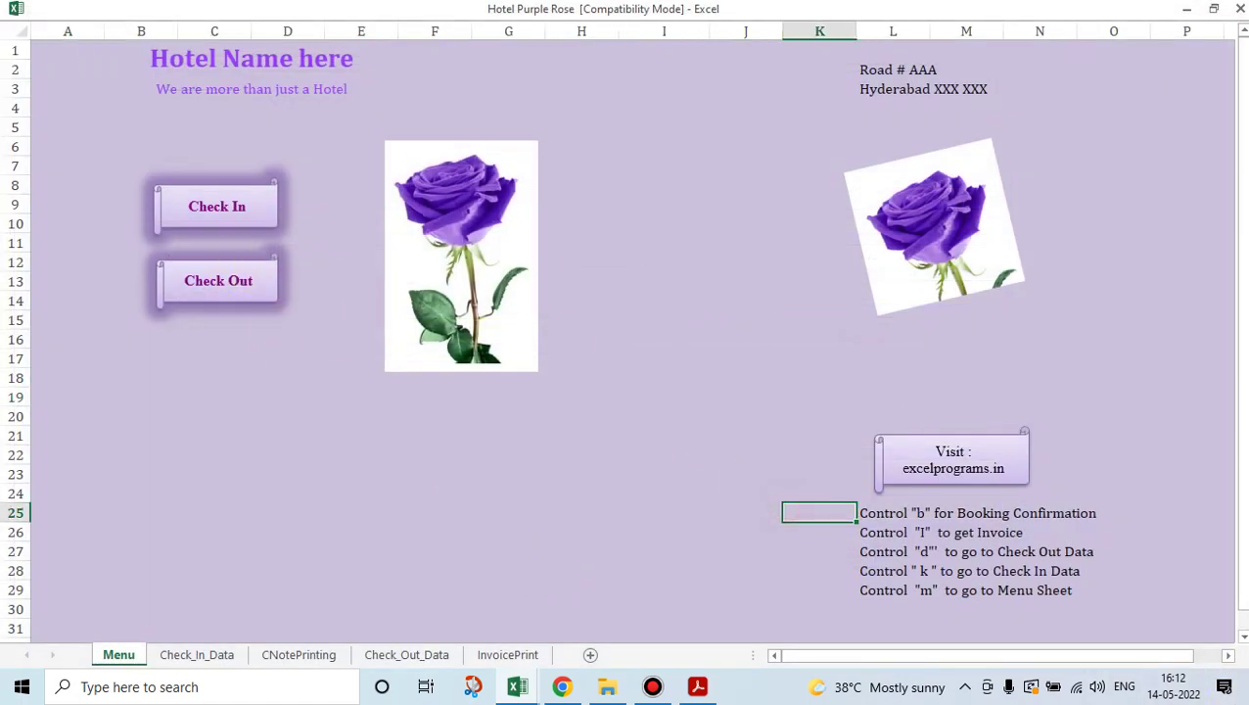
left_click(1228, 655)
left_click(1231, 656)
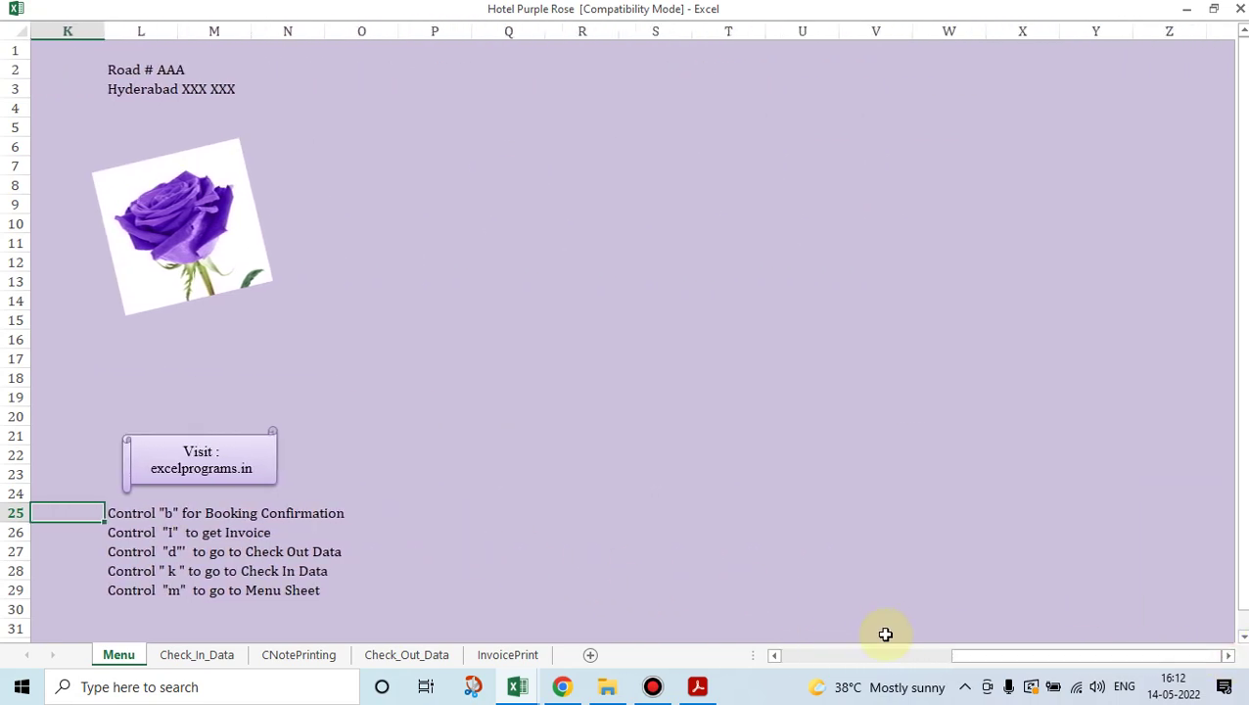
left_click_drag(975, 665, 783, 677)
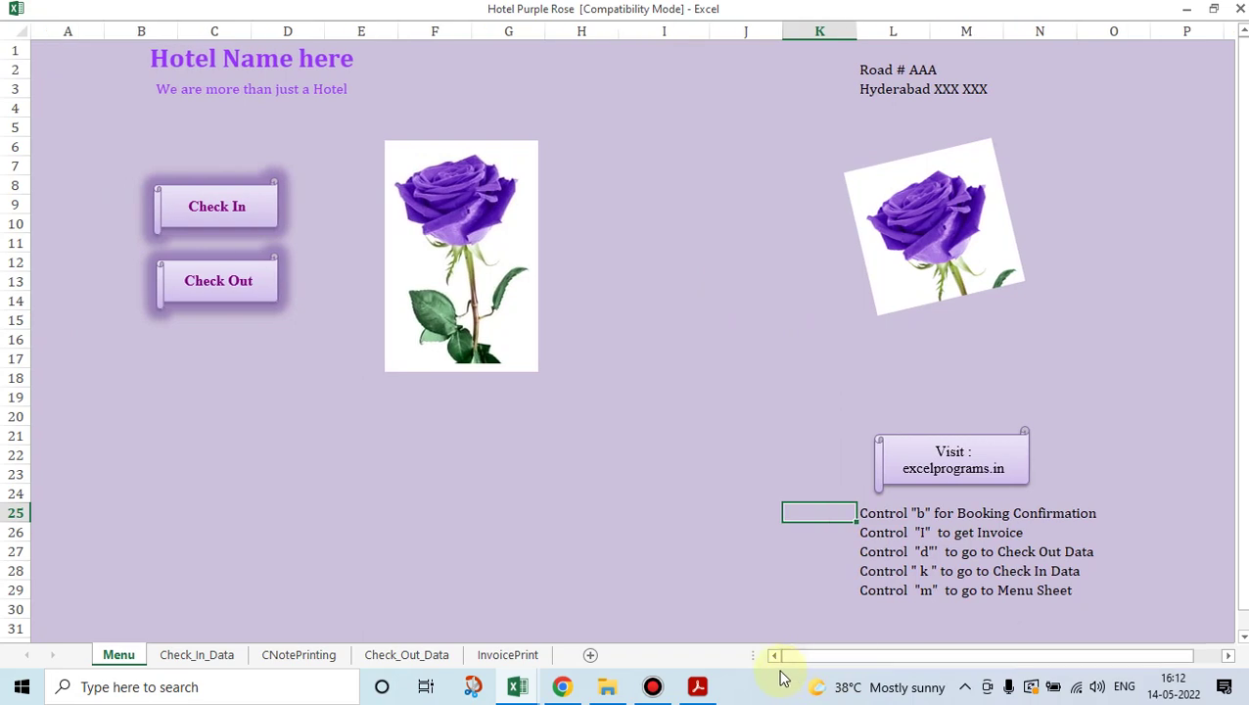
left_click(50, 49)
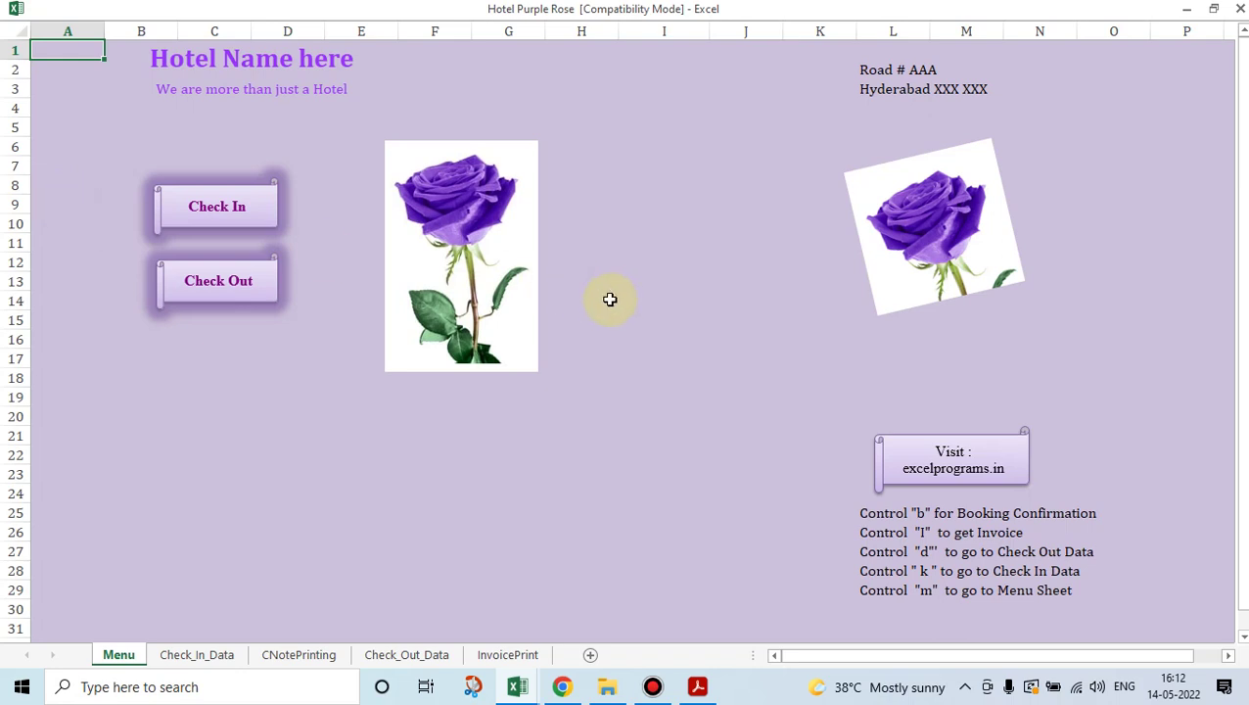
left_click(476, 440)
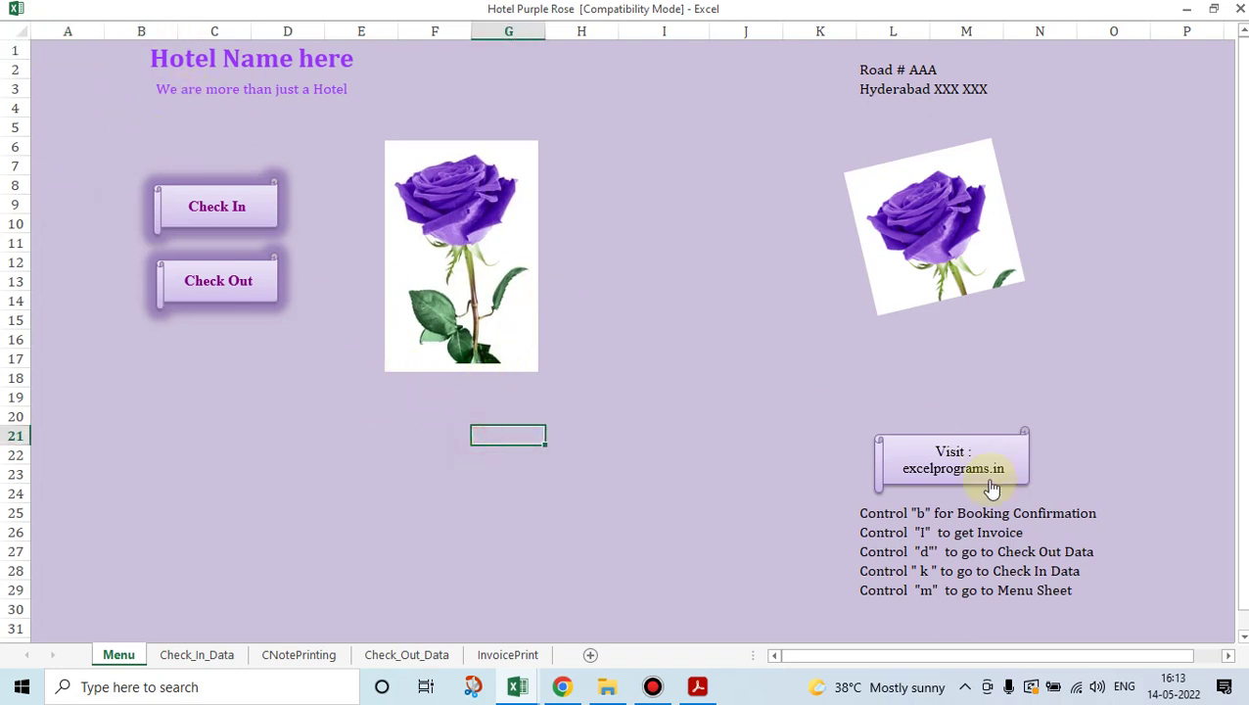
left_click_drag(1229, 657, 1229, 657)
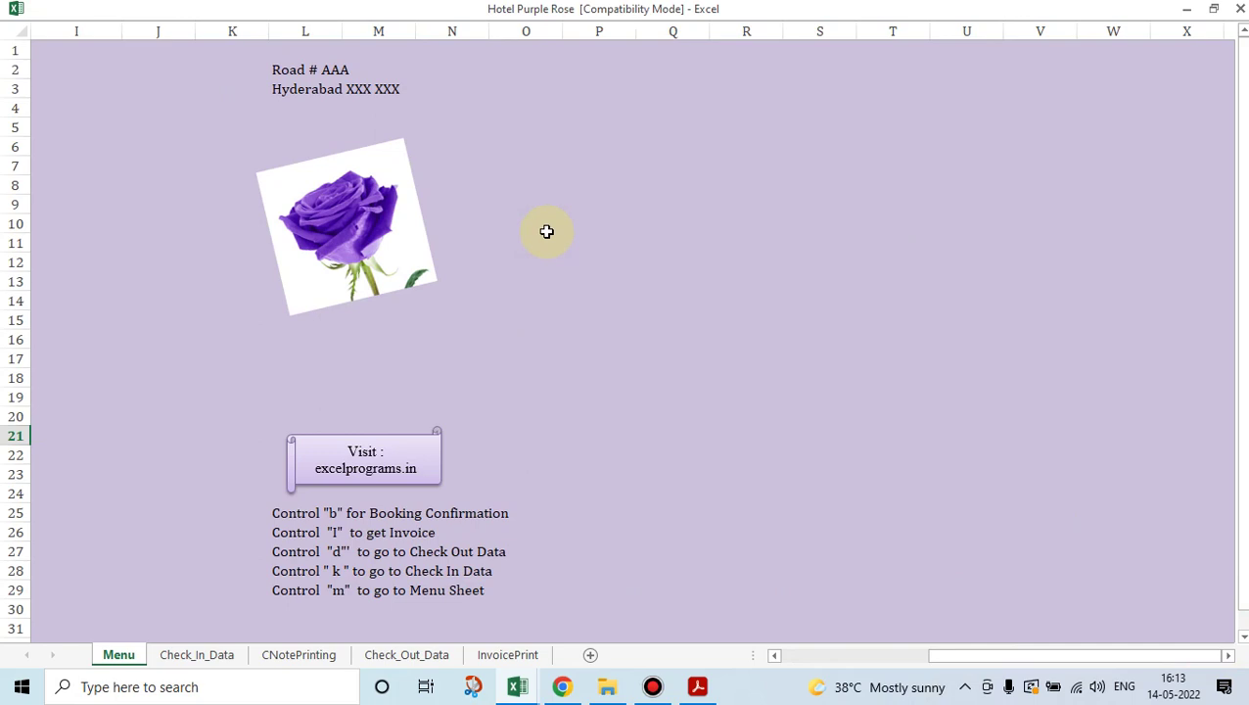
left_click_drag(981, 659, 816, 661)
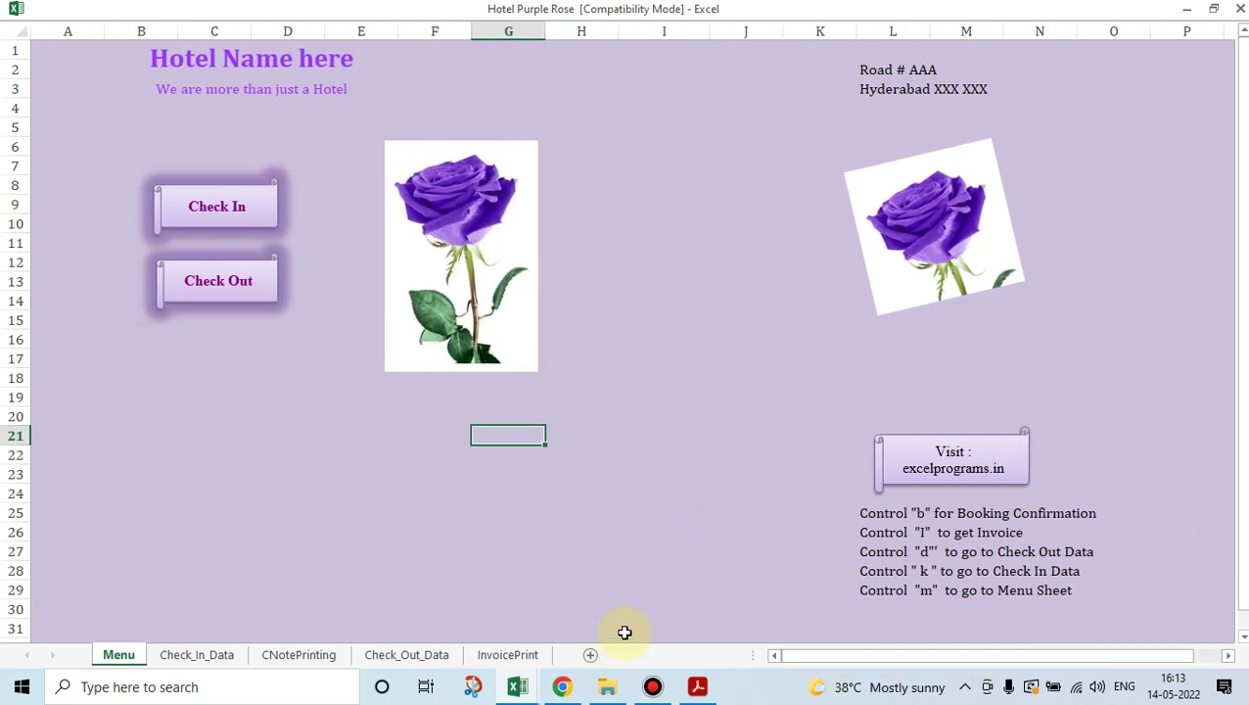
Step: Switch to the VBA editor, open UserForm1 in the designer and display the Submit button's click code
mouse_move(519, 690)
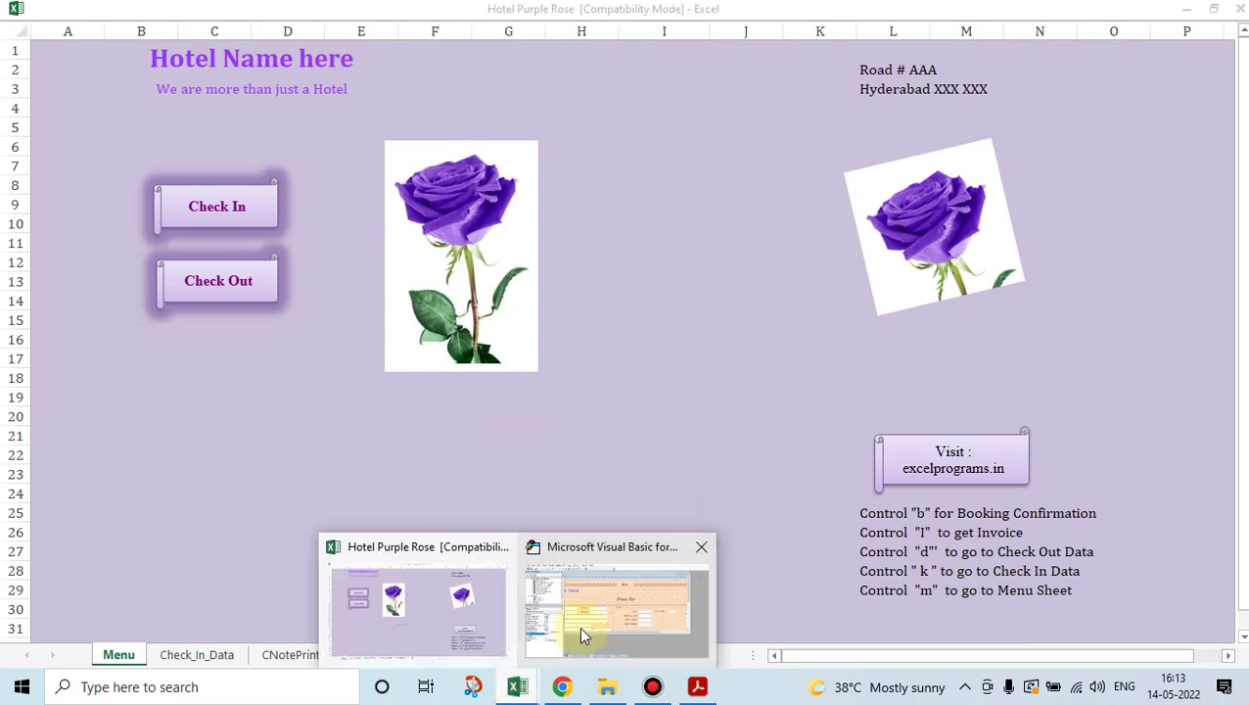
left_click(579, 617)
double_click(109, 255)
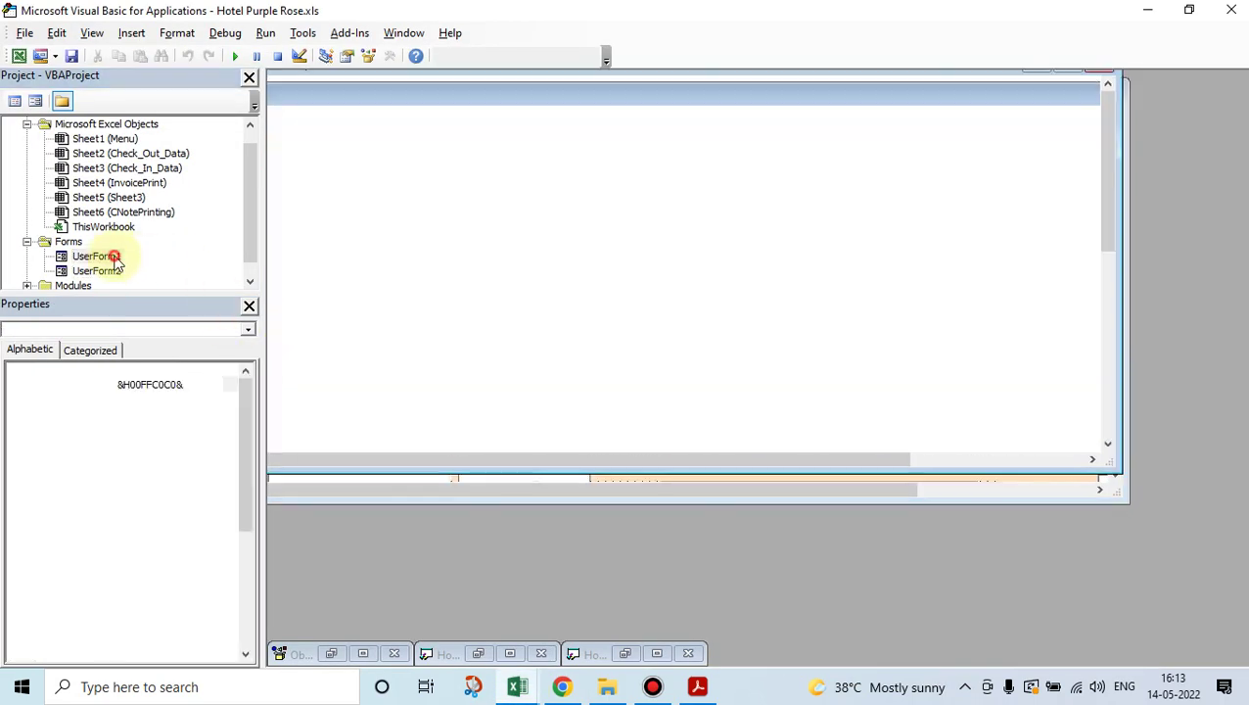
left_click_drag(1101, 205, 1103, 391)
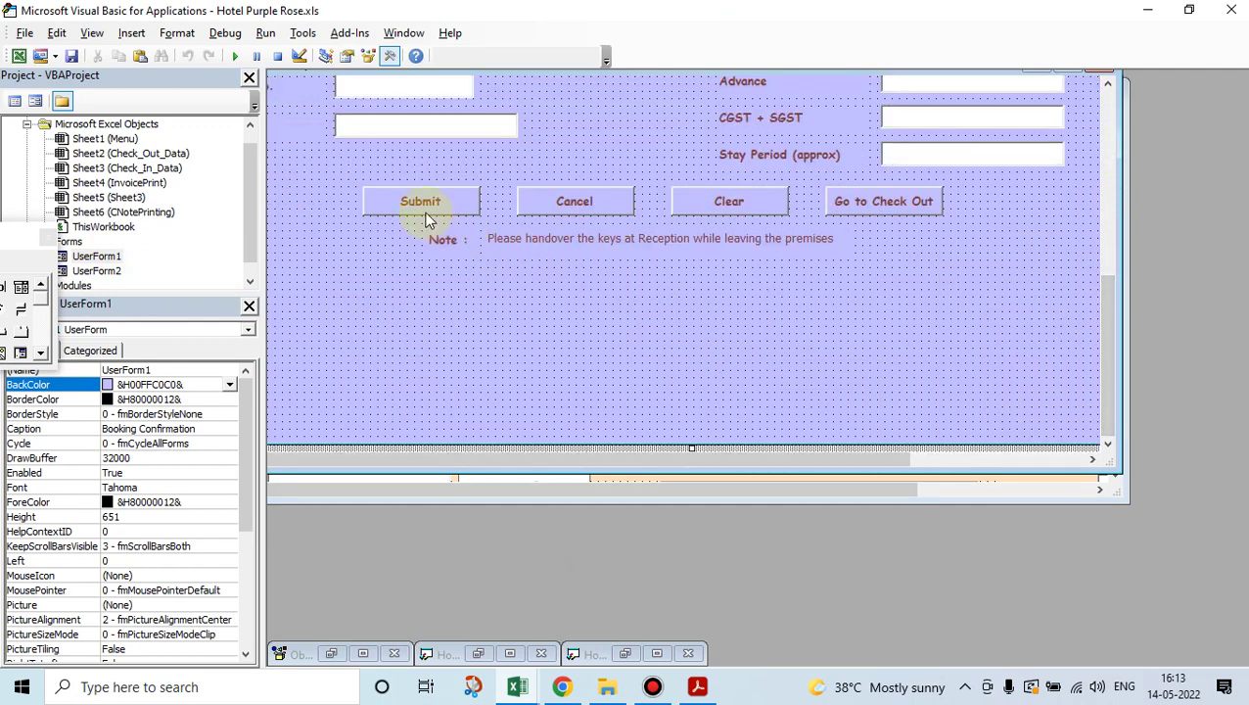
double_click(423, 206)
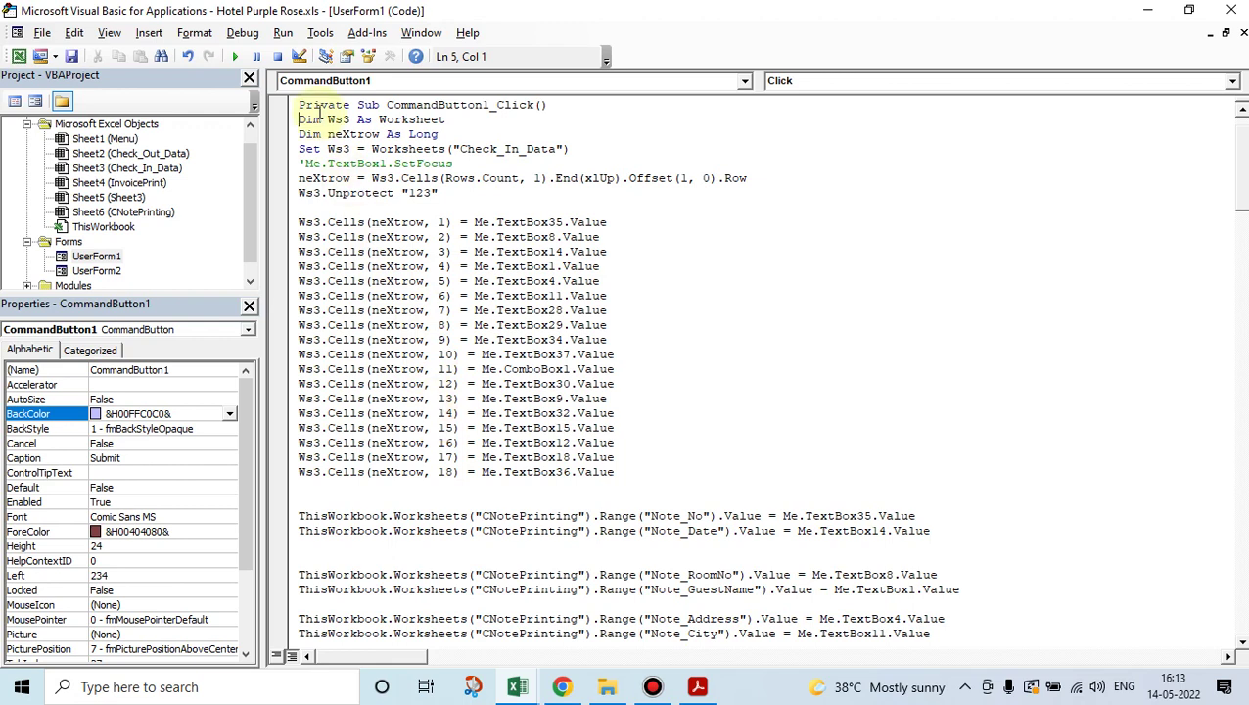
Step: Examine the Submit code's Ws3 worksheet variable and its assignment to the Check_In_Data sheet
double_click(333, 120)
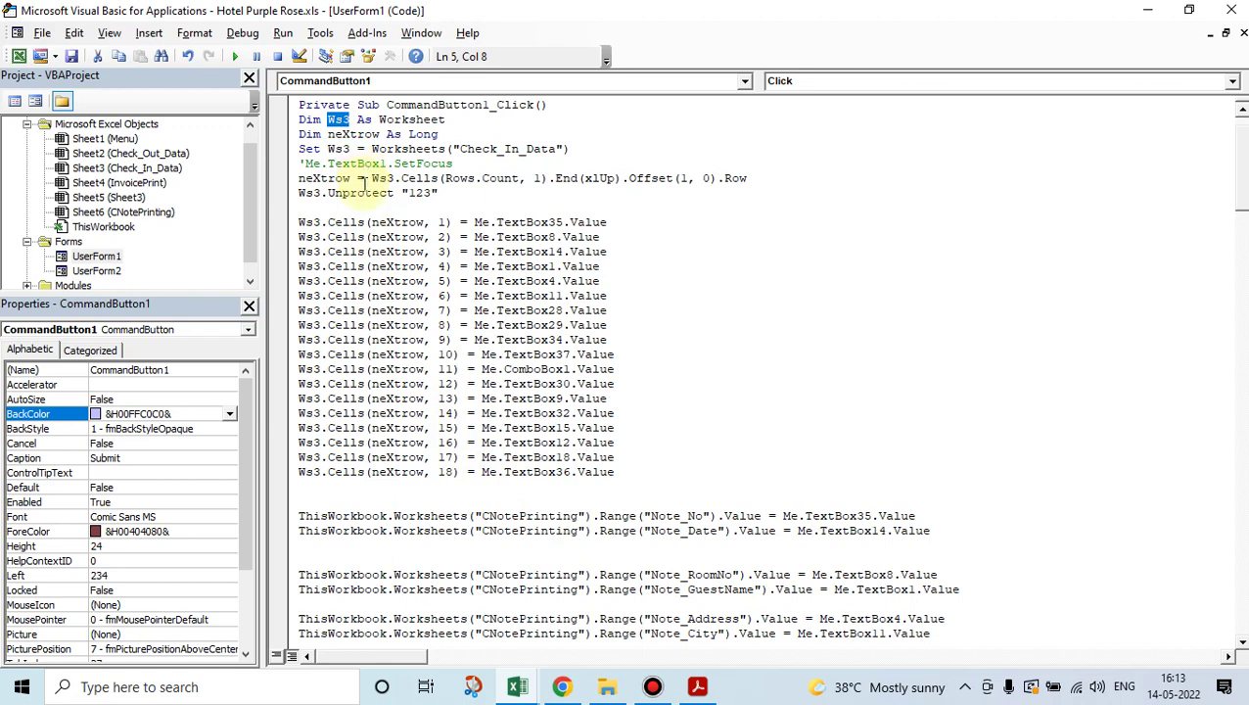
scroll(363, 178, "down", 5)
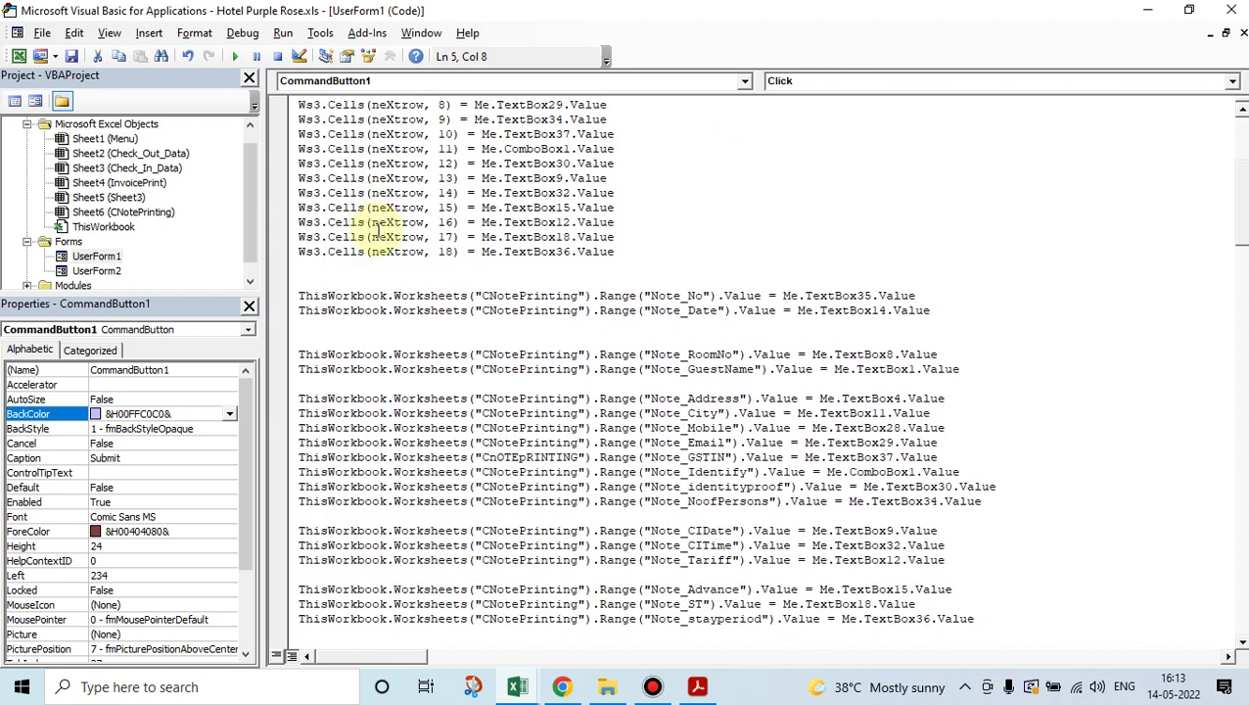
scroll(374, 228, "down", 2)
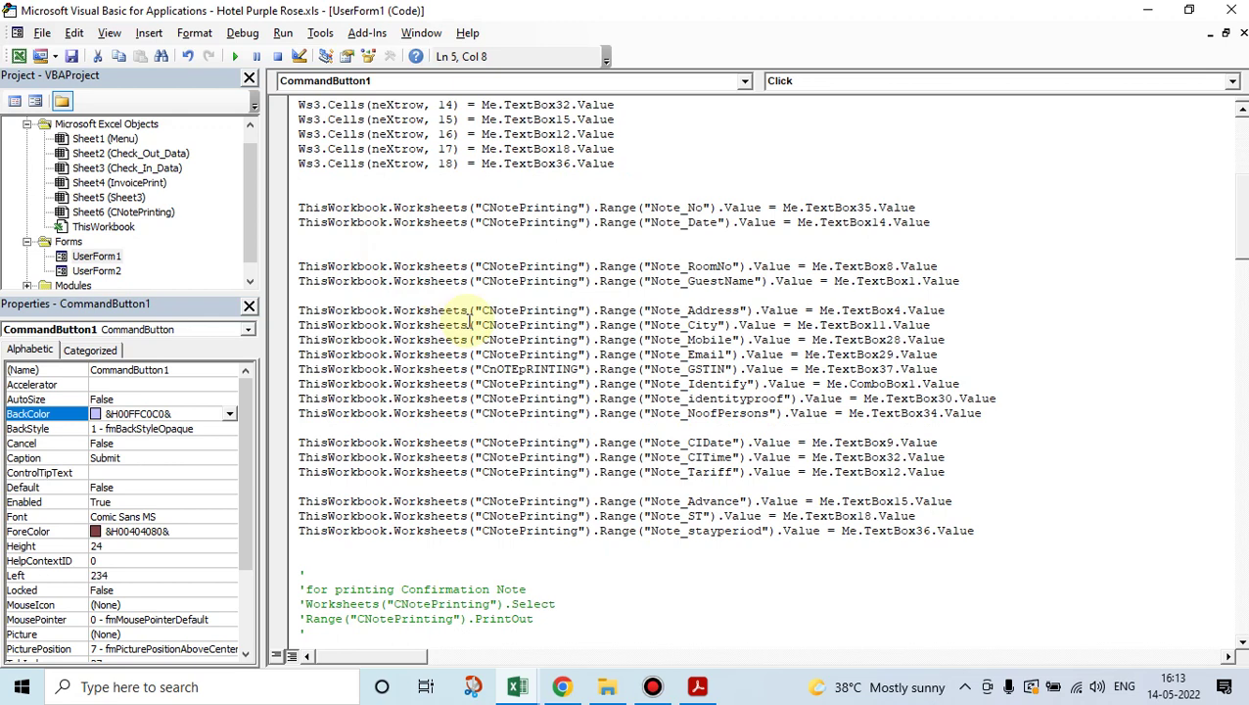
scroll(593, 312, "up", 6)
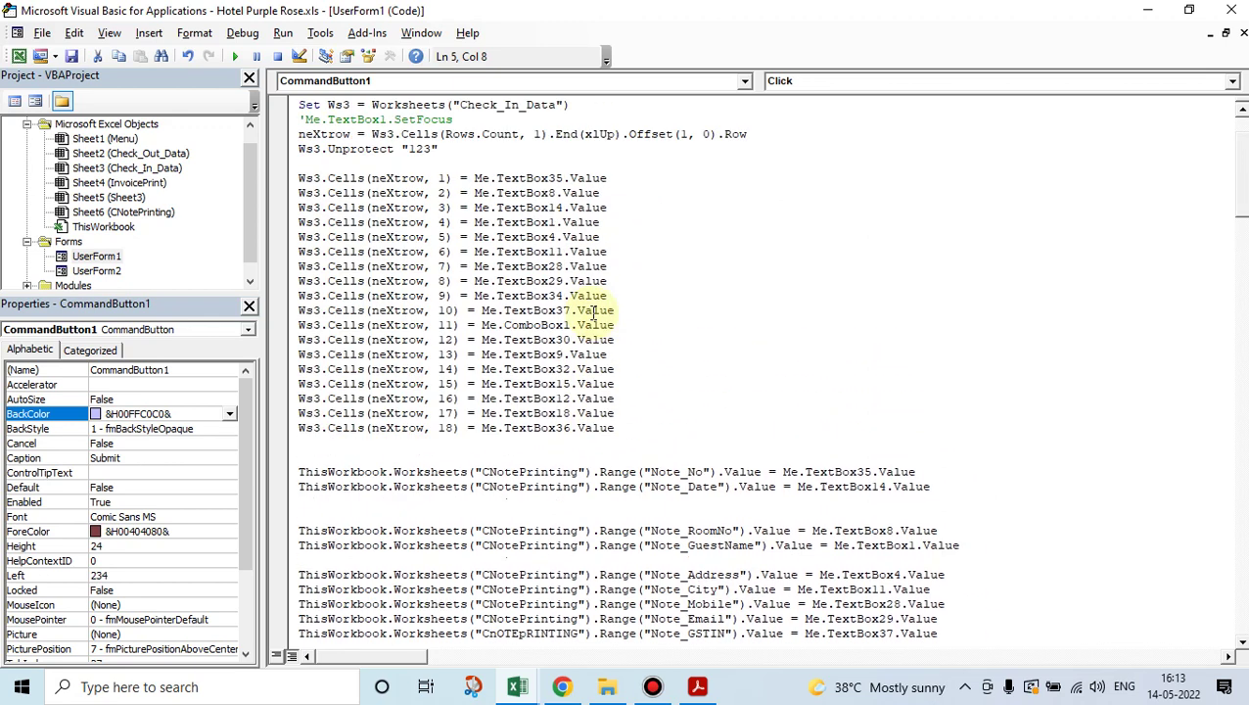
scroll(593, 312, "up", 2)
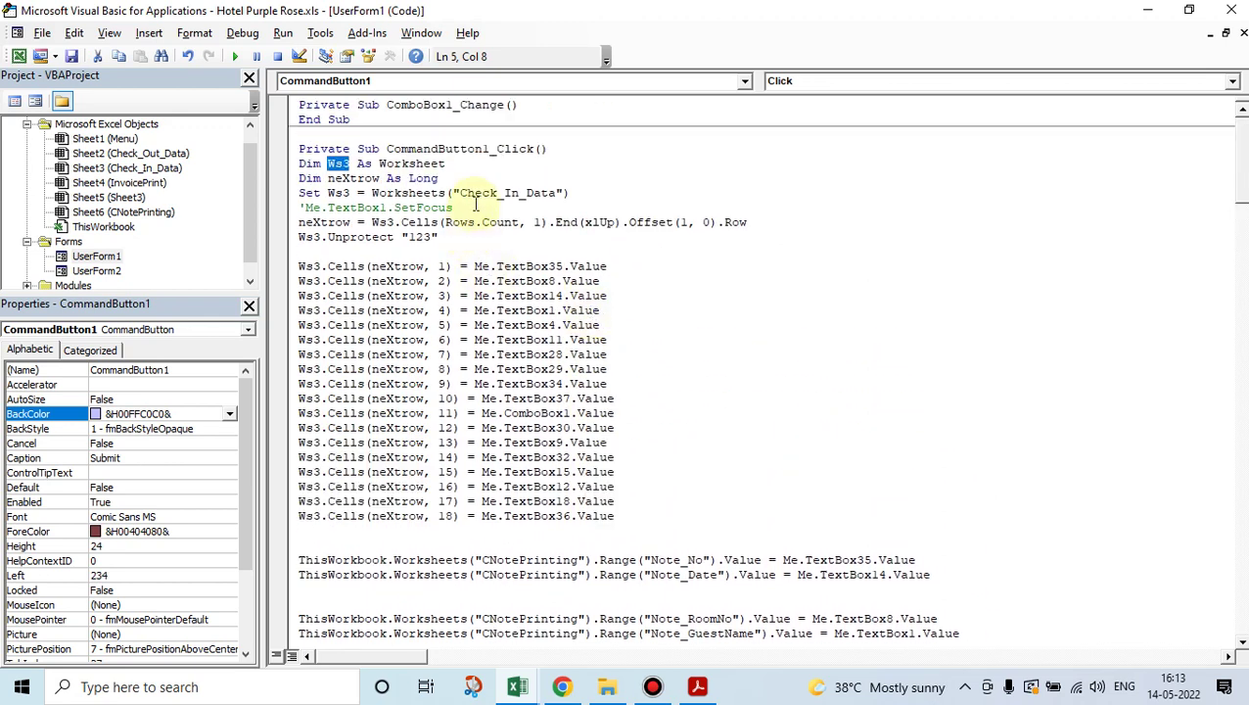
left_click_drag(465, 195, 551, 195)
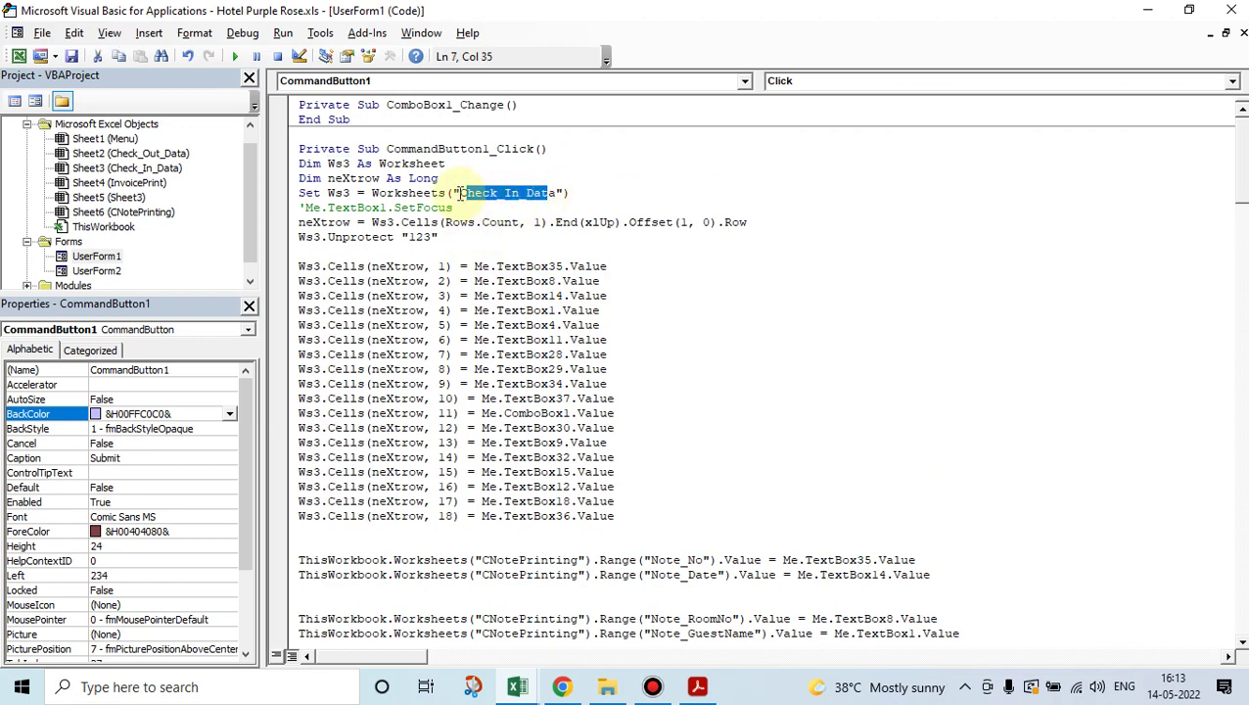
left_click_drag(456, 192, 551, 196)
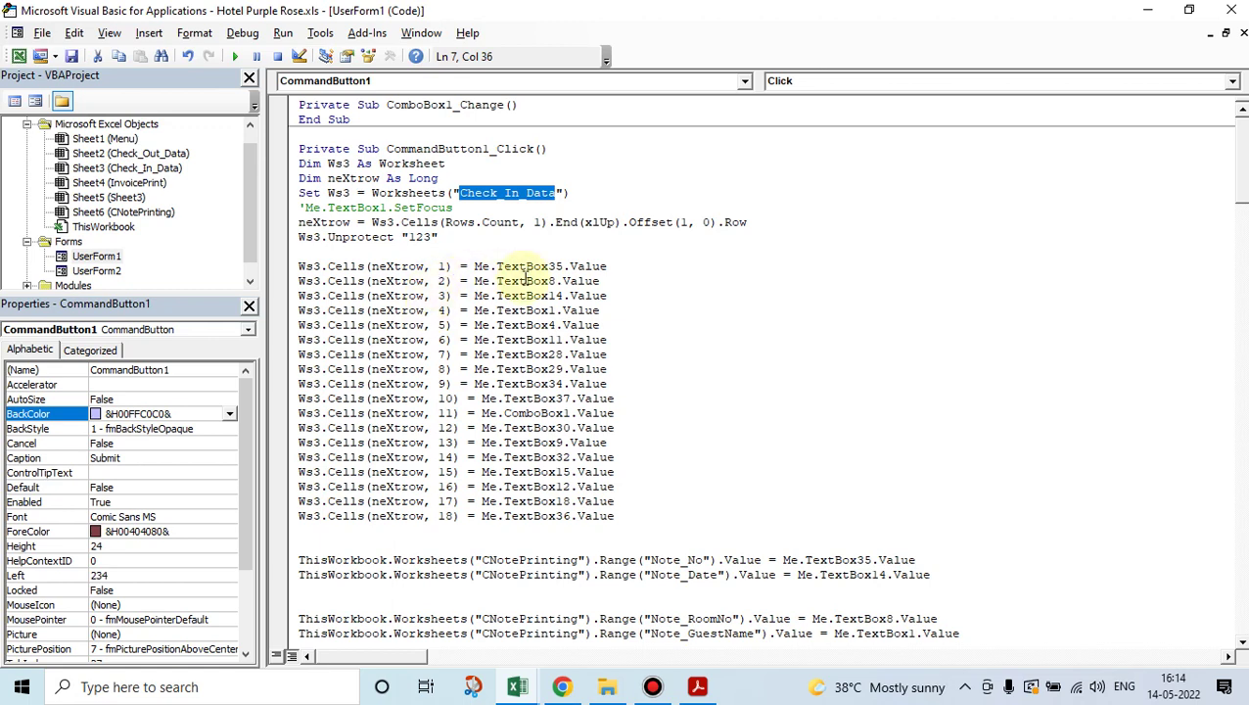
Step: Examine how the Submit code's column numbers map form fields, starting with TextBox35 written to column 1
double_click(441, 266)
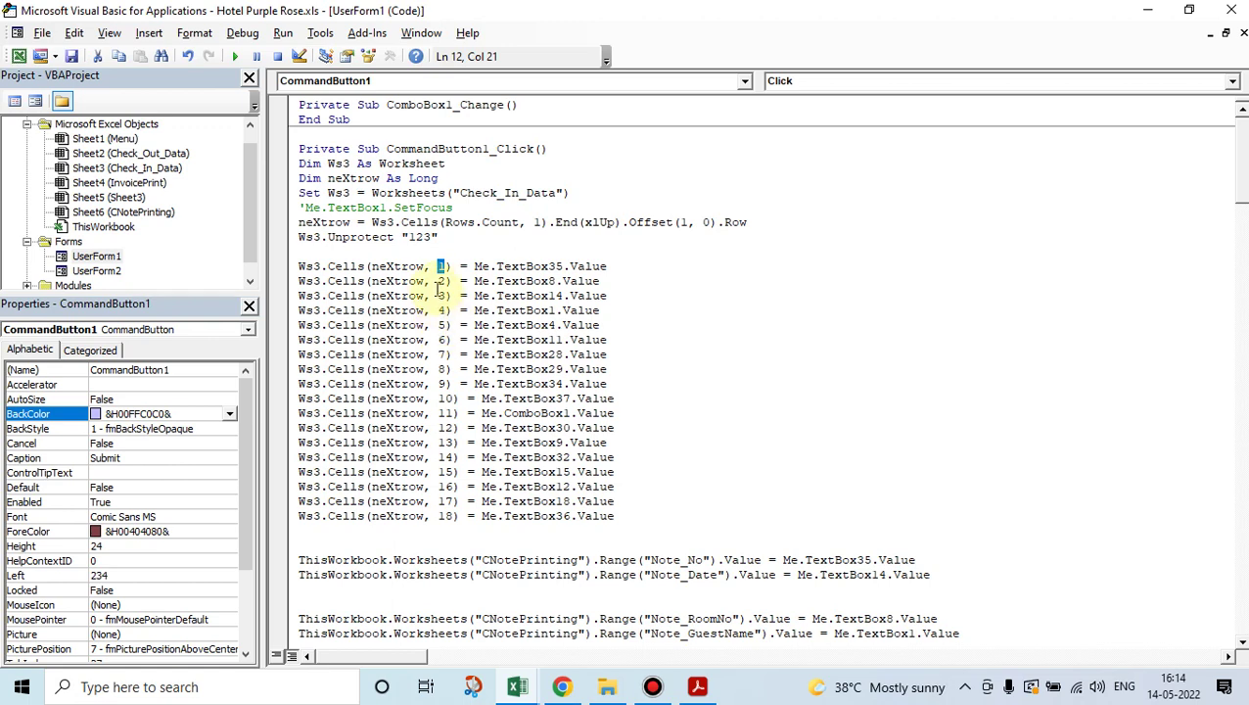
double_click(441, 294)
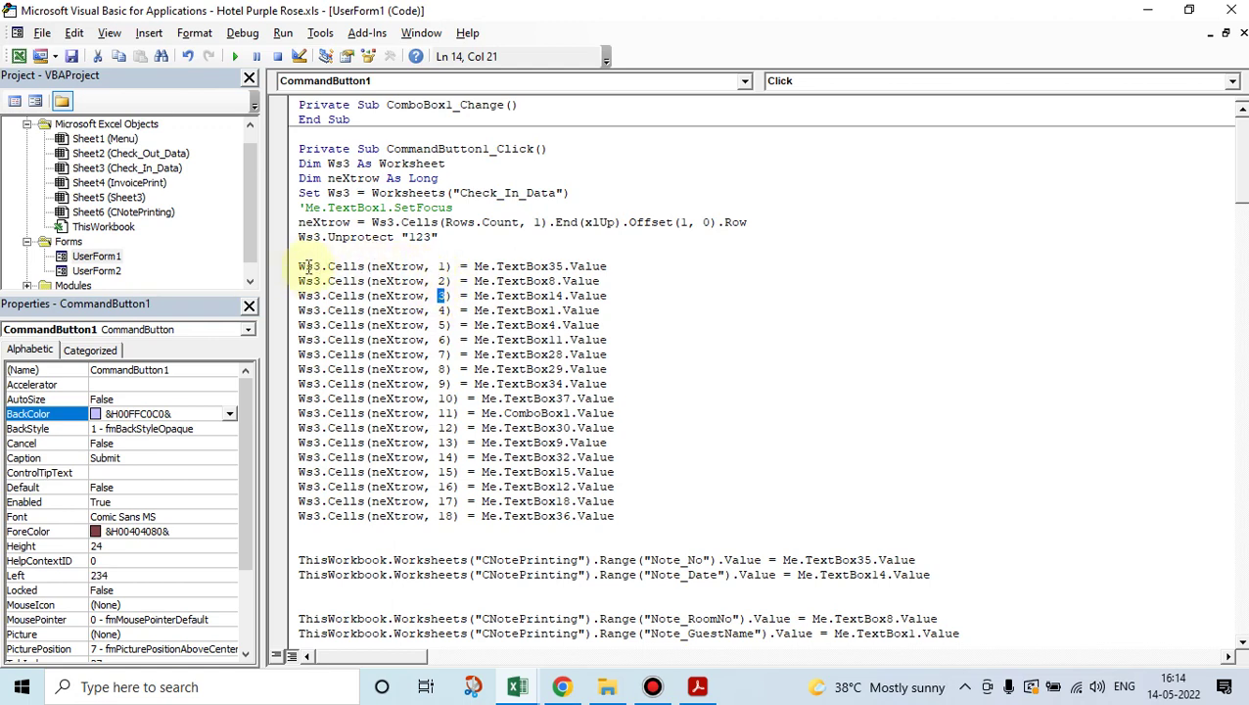
left_click_drag(306, 266, 585, 282)
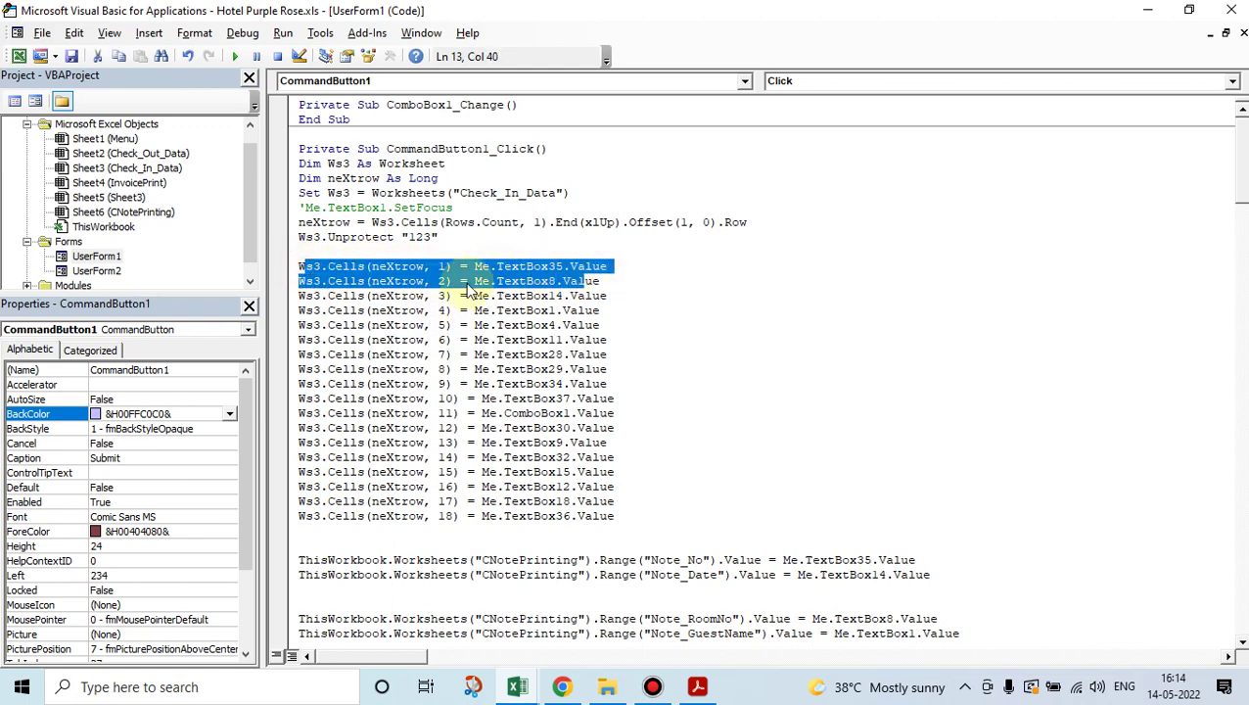
left_click(327, 268)
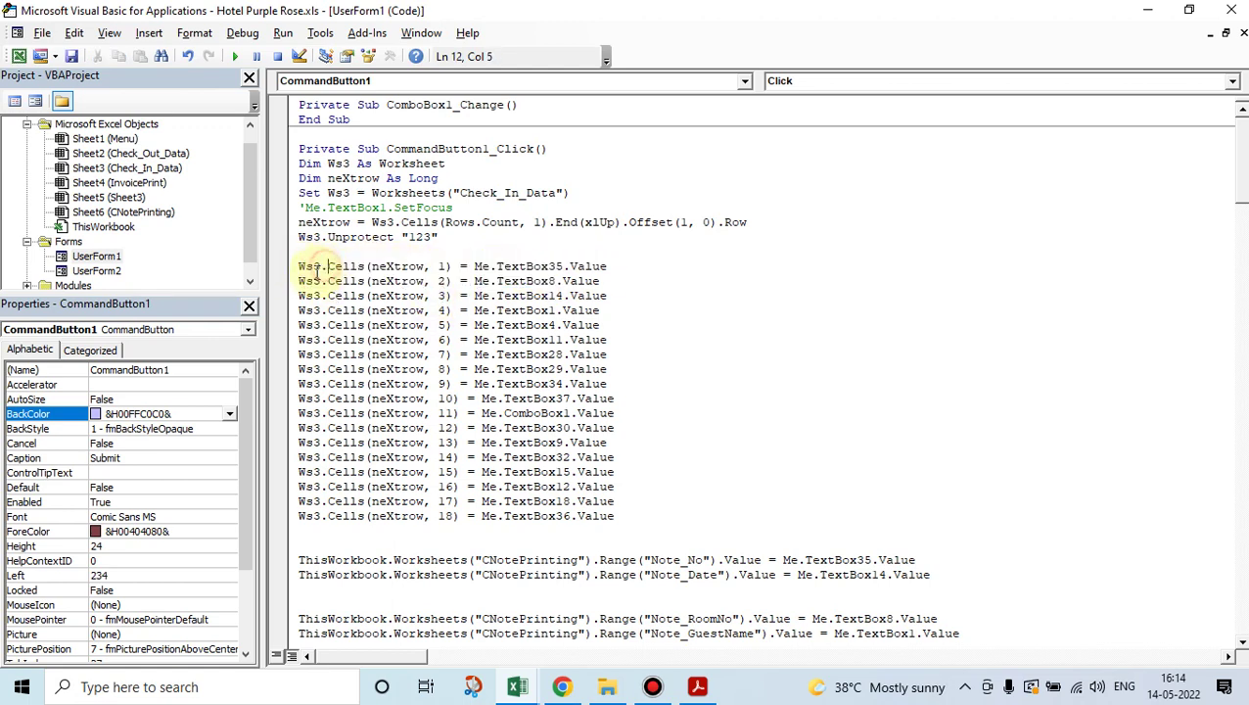
left_click(439, 267)
double_click(440, 266)
left_click(442, 267)
left_click_drag(522, 266, 565, 266)
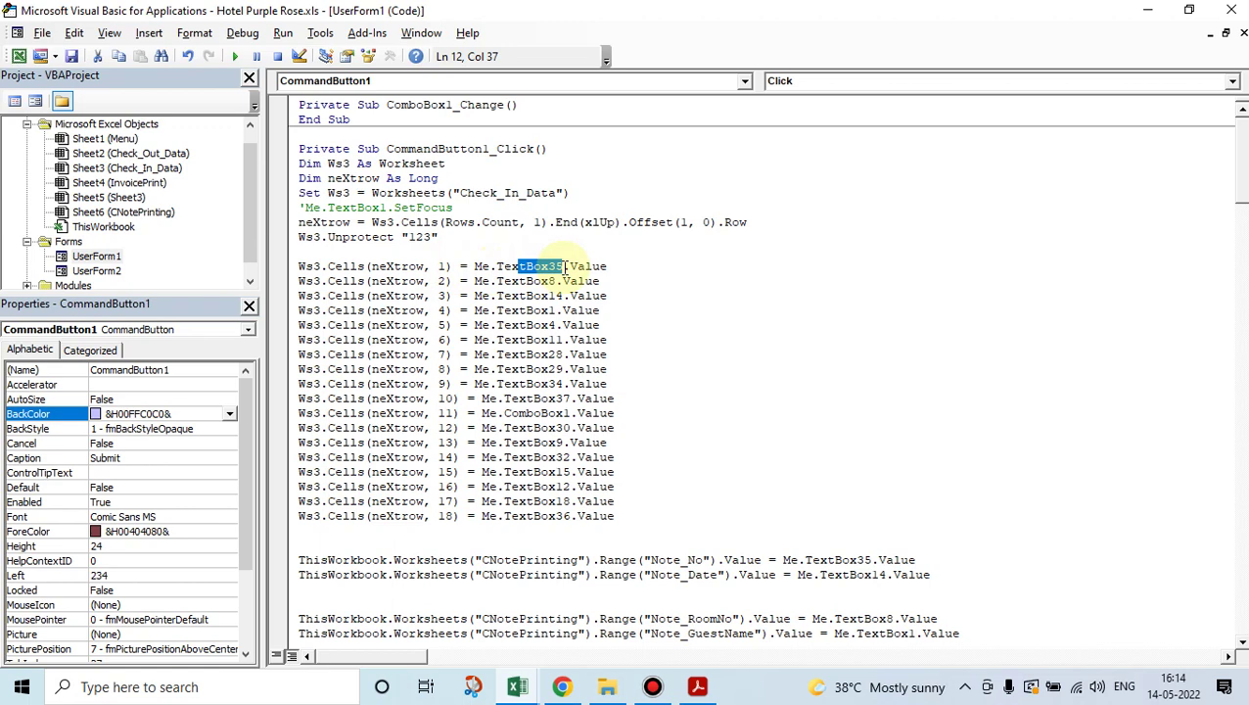
Step: Examine the cell assignments that write TextBox8 to column 2 and TextBox36 to column 18
left_click(440, 281)
left_click_drag(439, 281, 450, 282)
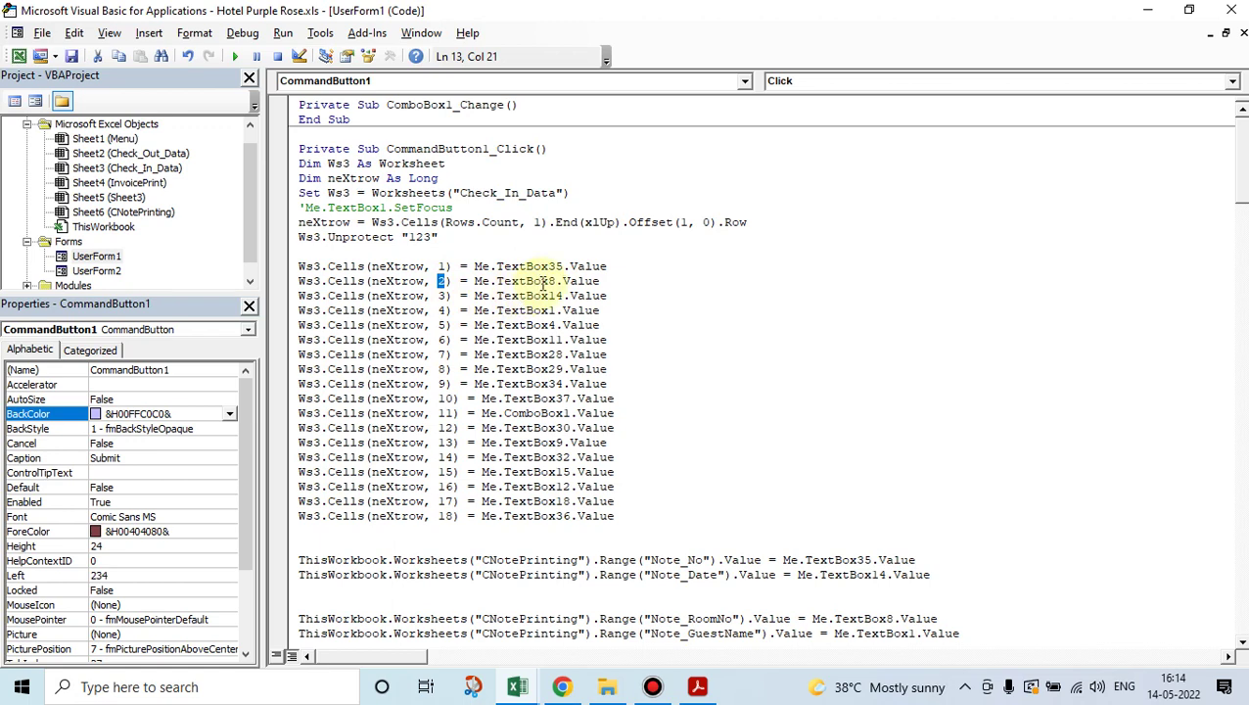
left_click_drag(540, 283, 561, 284)
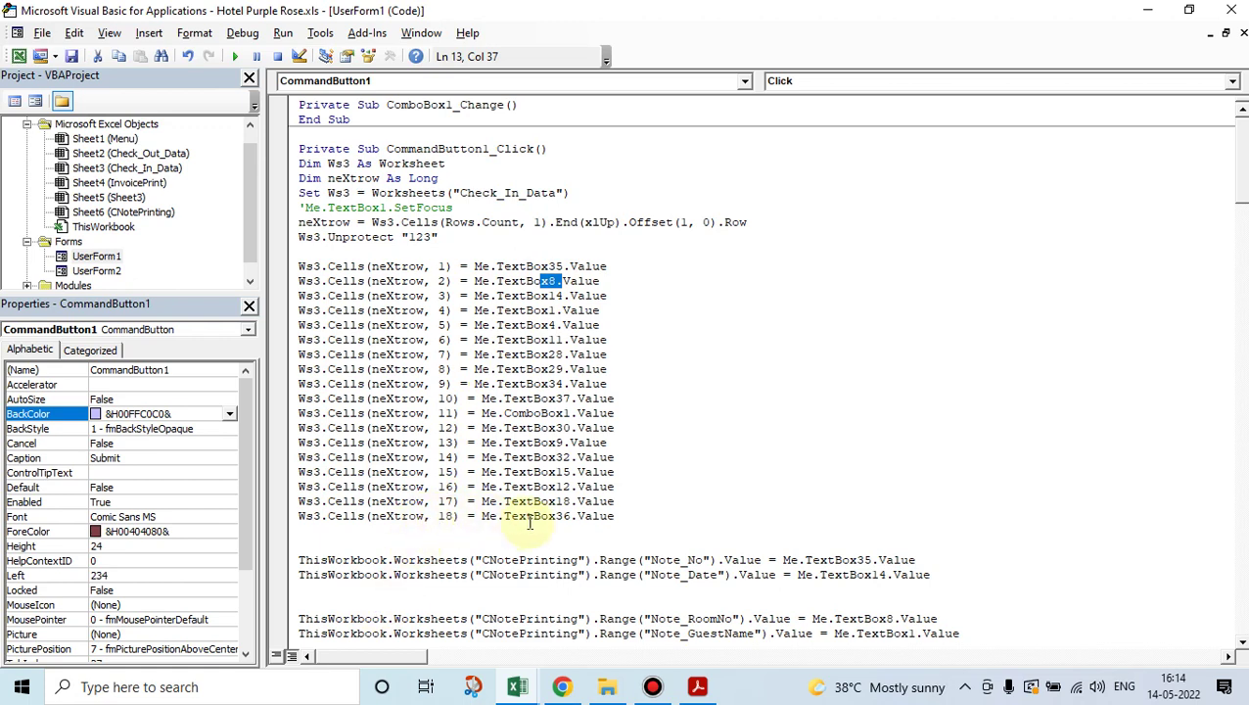
left_click_drag(534, 516, 578, 521)
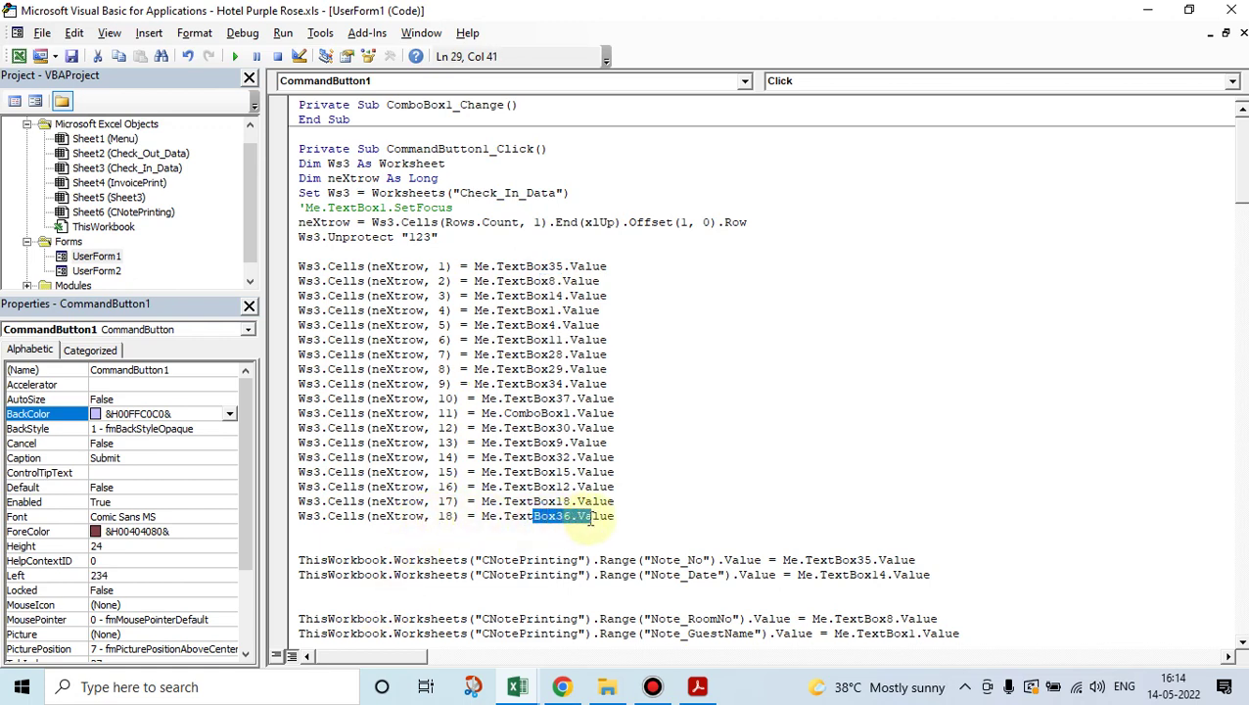
left_click(564, 517)
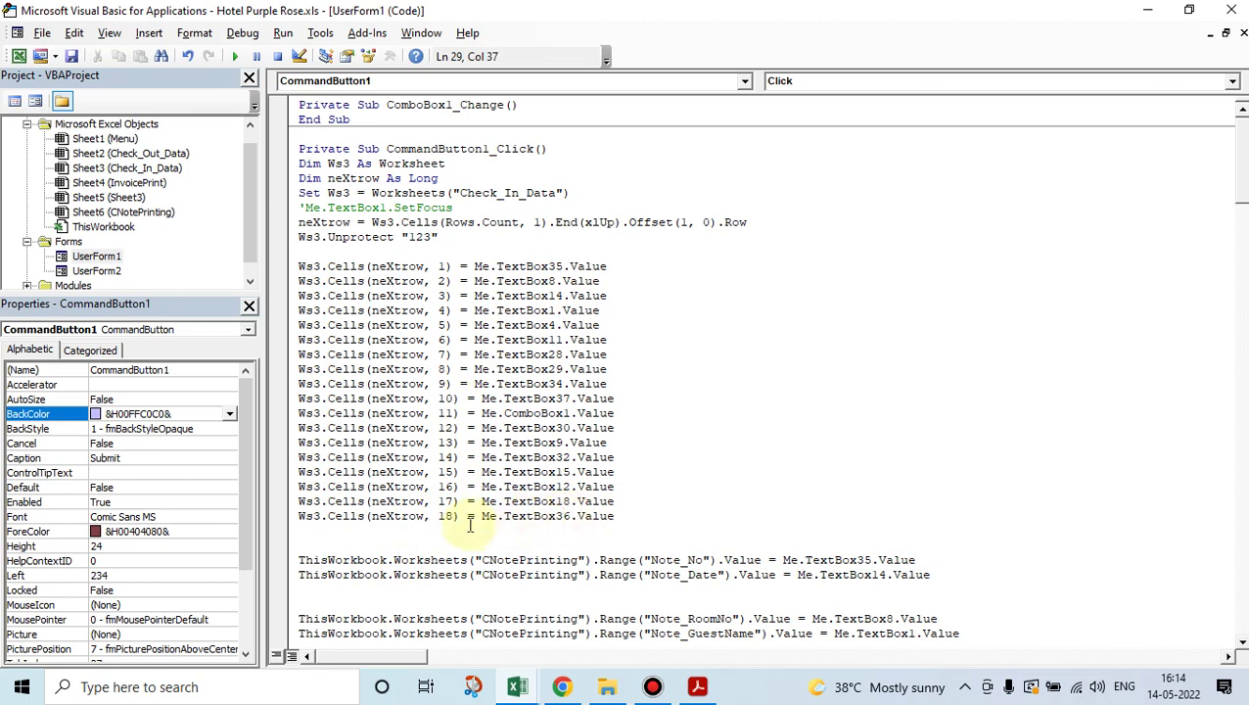
left_click(441, 518)
left_click_drag(440, 519, 455, 519)
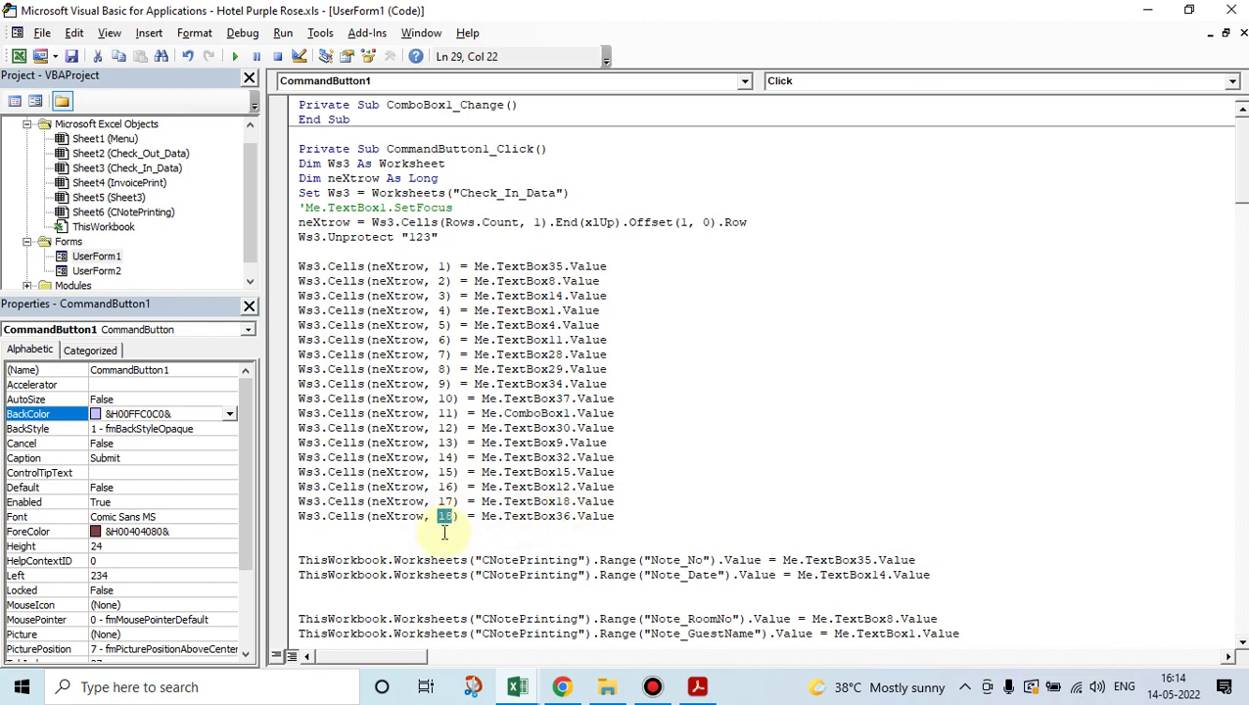
left_click(432, 532)
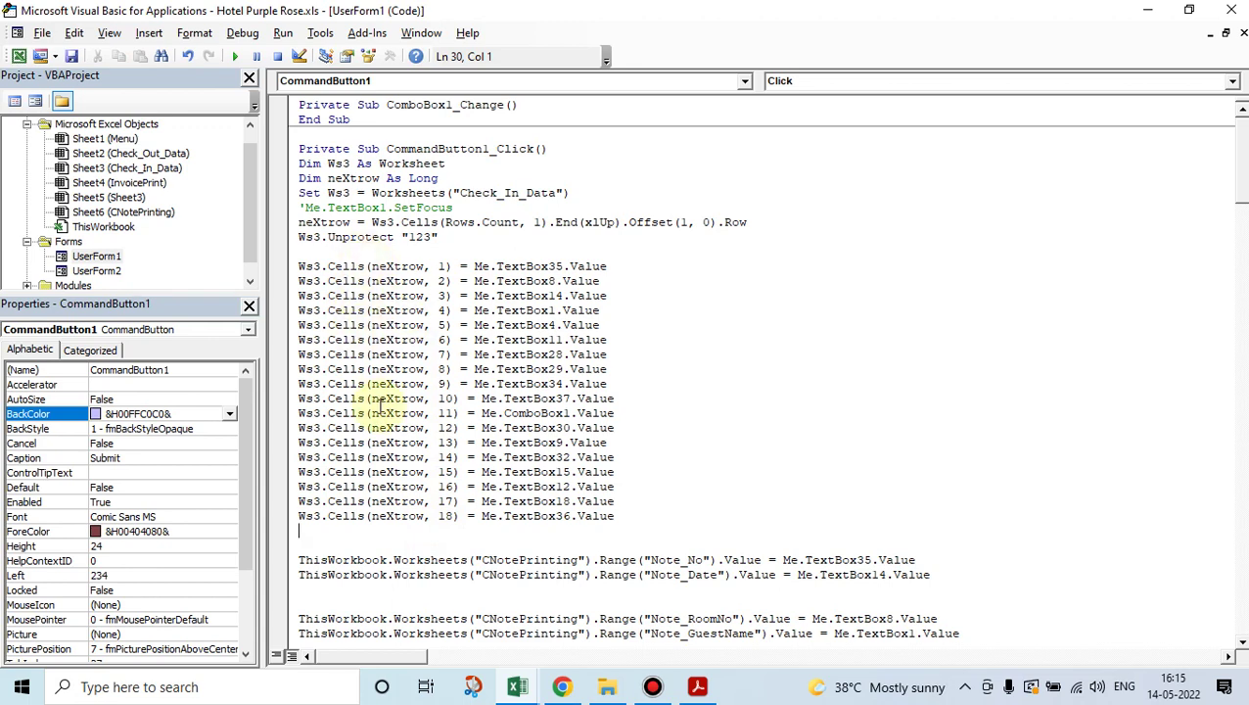
Step: Examine the neXtrow variable in the cell assignments and the line that calculates the next row
double_click(401, 267)
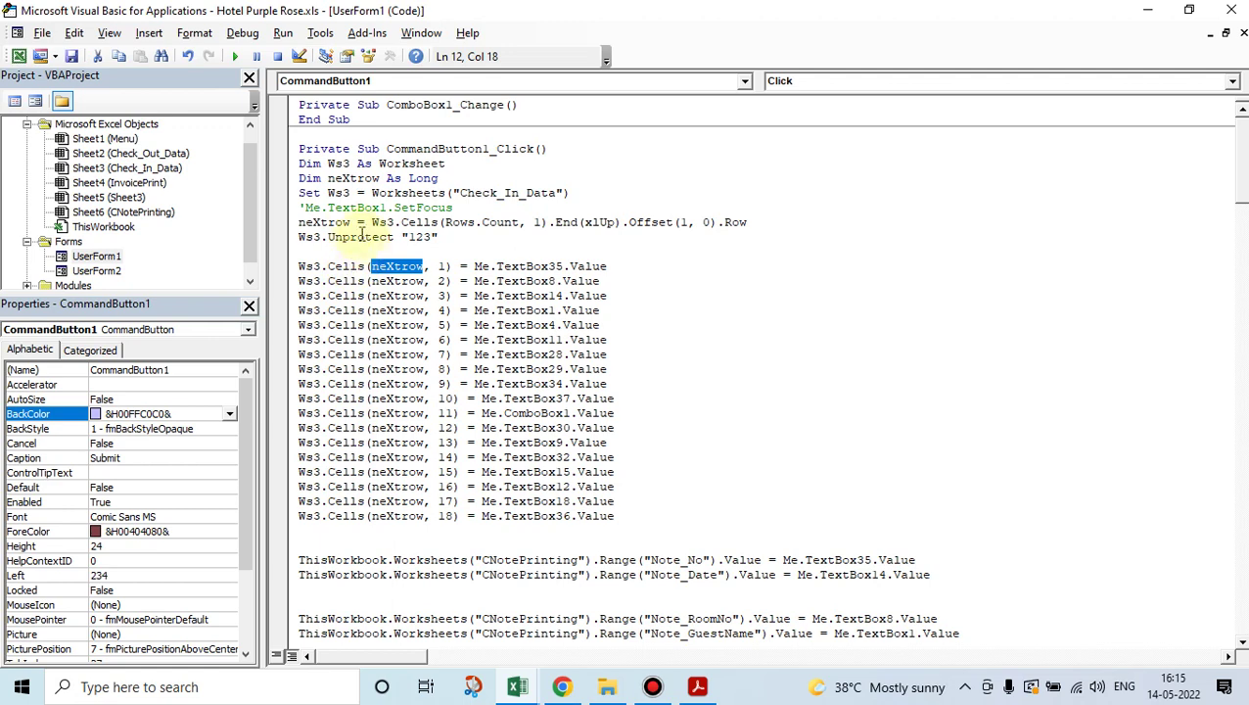
left_click_drag(298, 222, 744, 221)
left_click(688, 252)
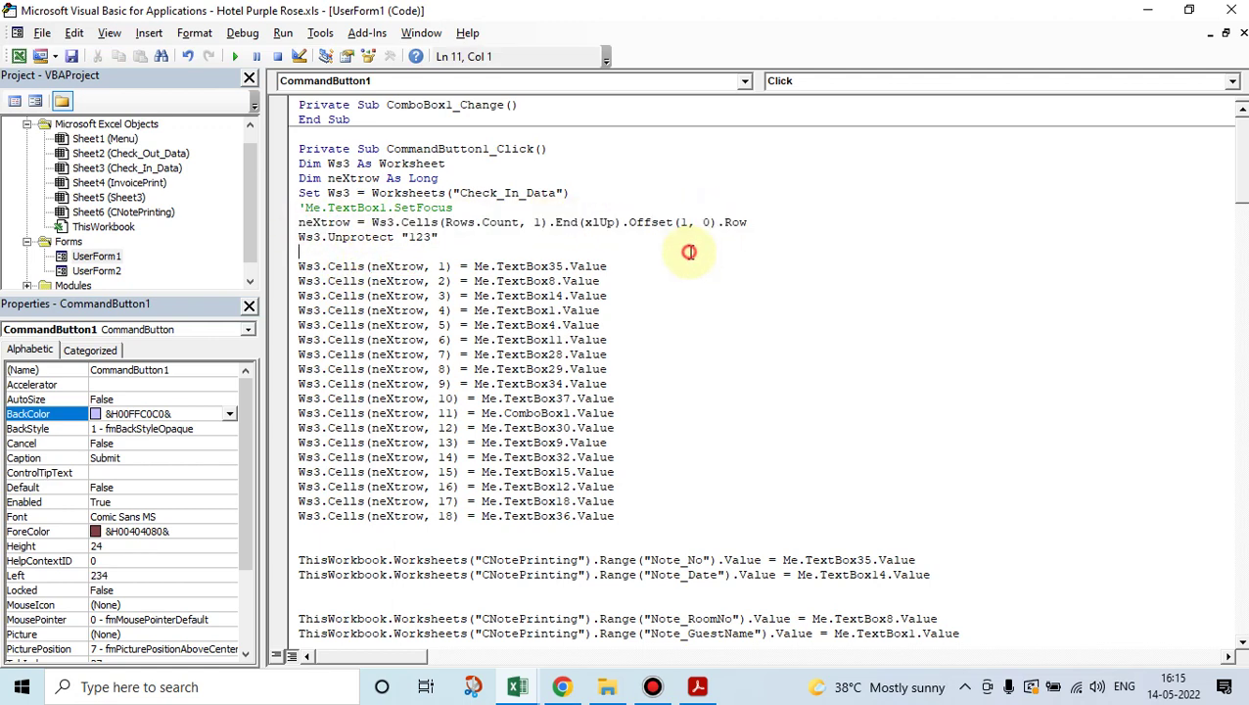
Step: Review the Submit code lines that copy the form values into the named ranges of the CNotePrinting sheet
scroll(591, 391, "down", 5)
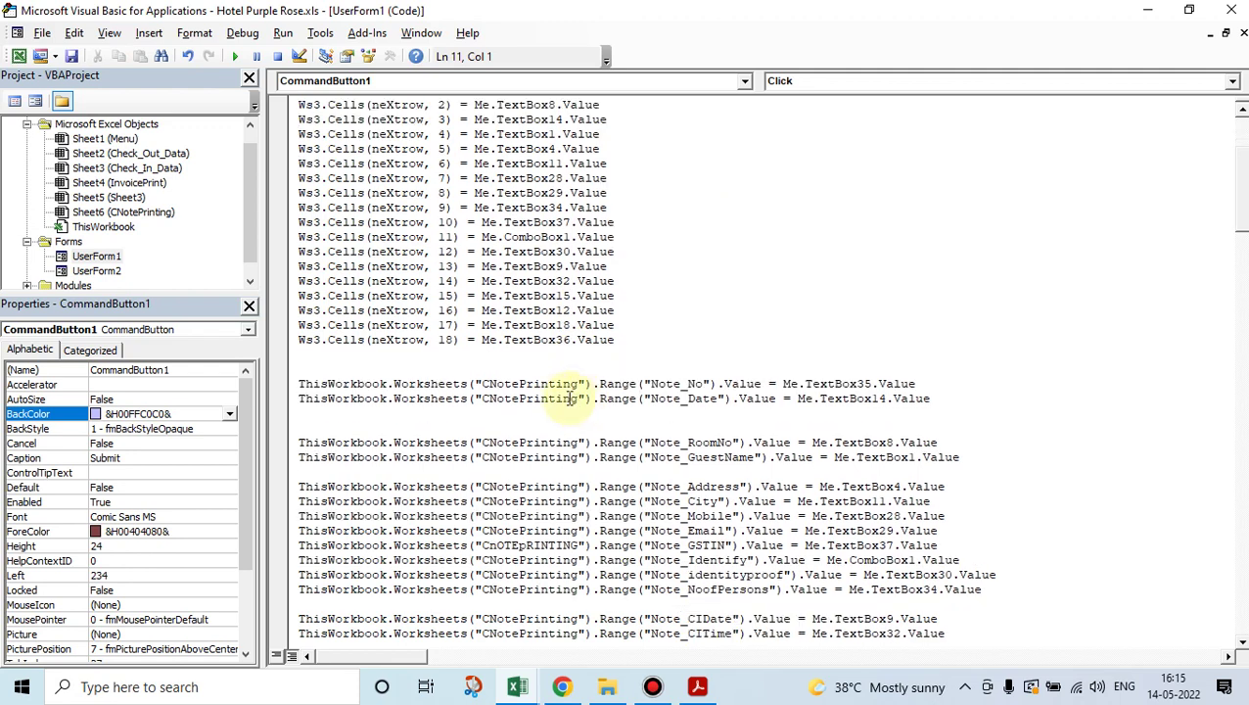
scroll(529, 393, "down", 2)
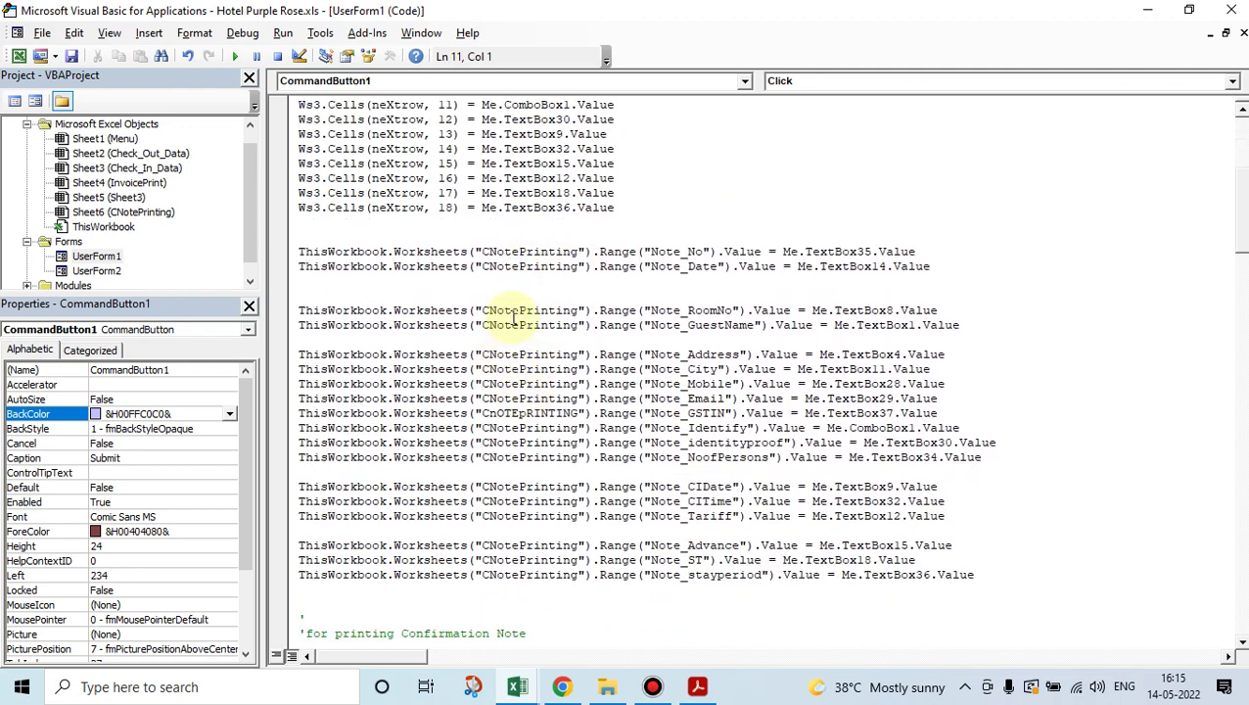
scroll(537, 377, "down", 3)
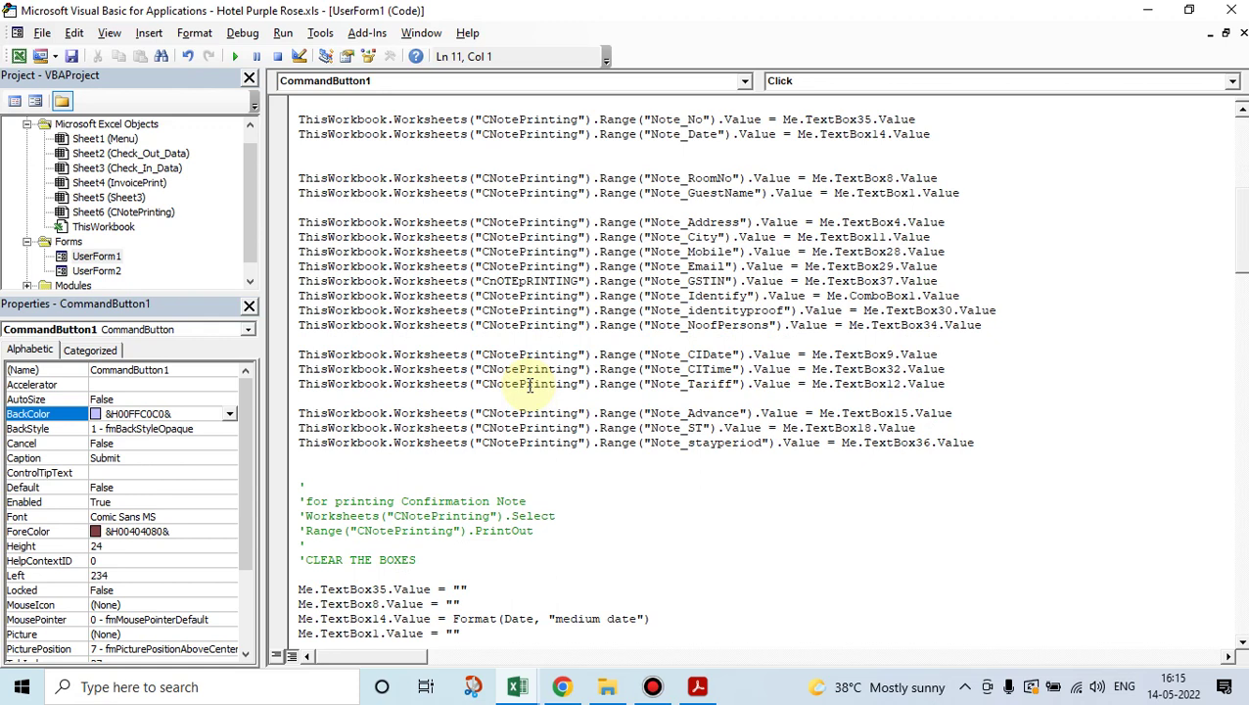
Step: Review the confirmation note printing comments, the CLEAR THE BOXES lines and the final SetFocus line of the Submit code
scroll(529, 384, "down", 6)
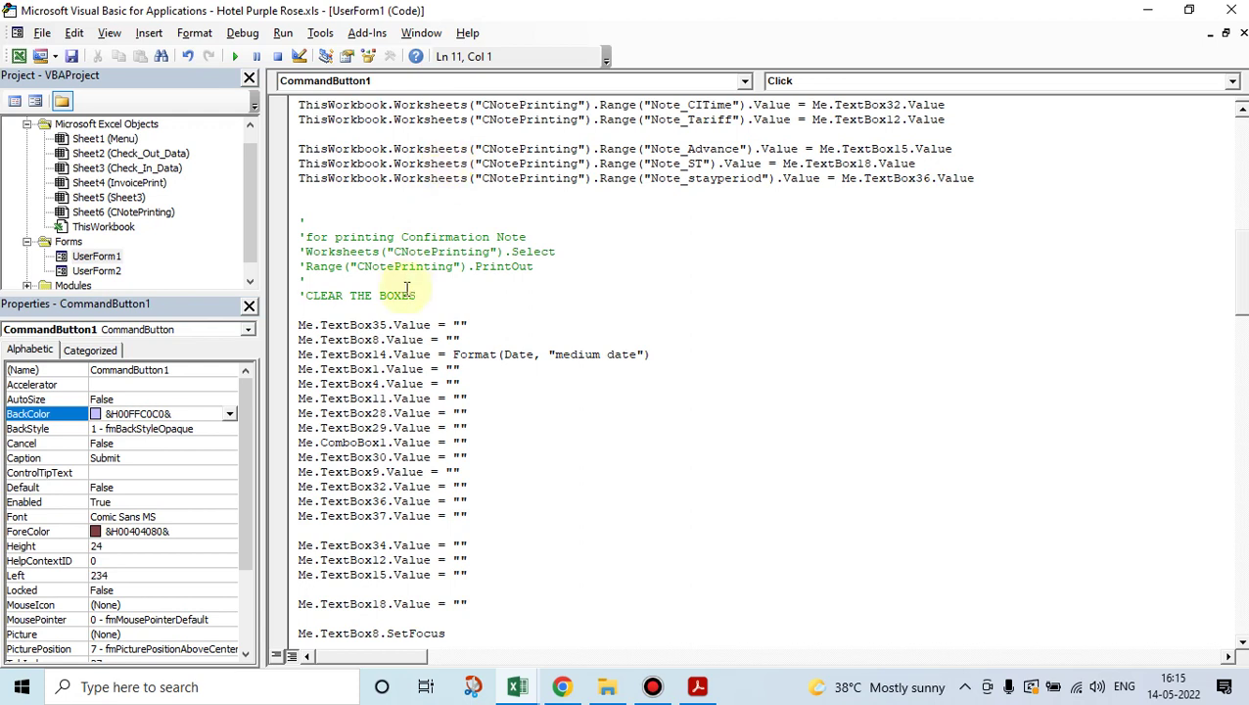
scroll(409, 282, "down", 2)
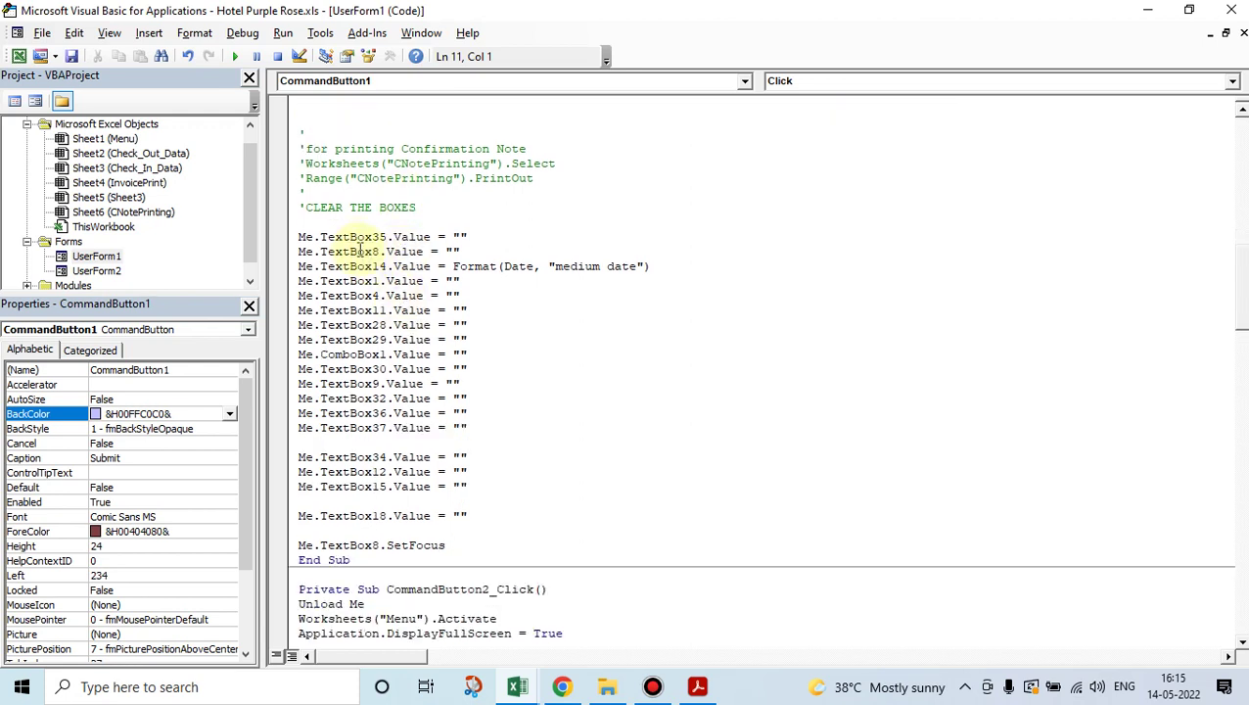
left_click_drag(347, 223, 448, 516)
left_click(527, 500)
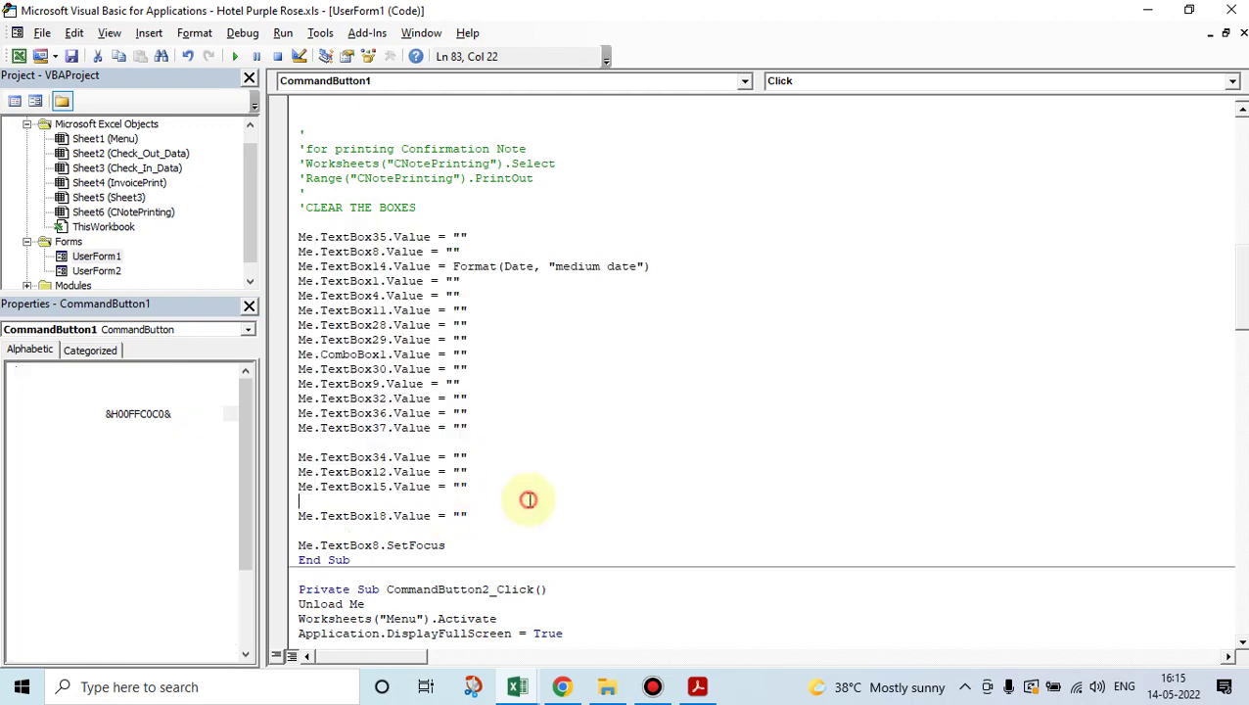
left_click(416, 545)
scroll(581, 460, "down", 2)
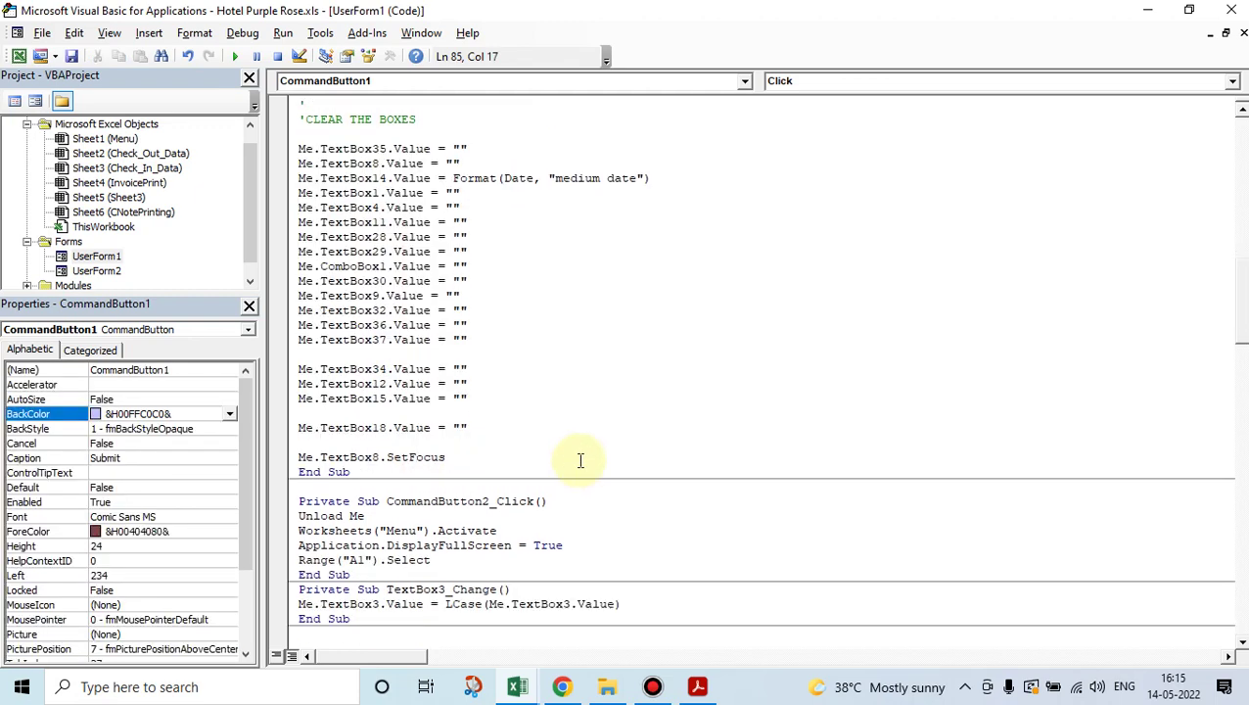
scroll(573, 450, "down", 2)
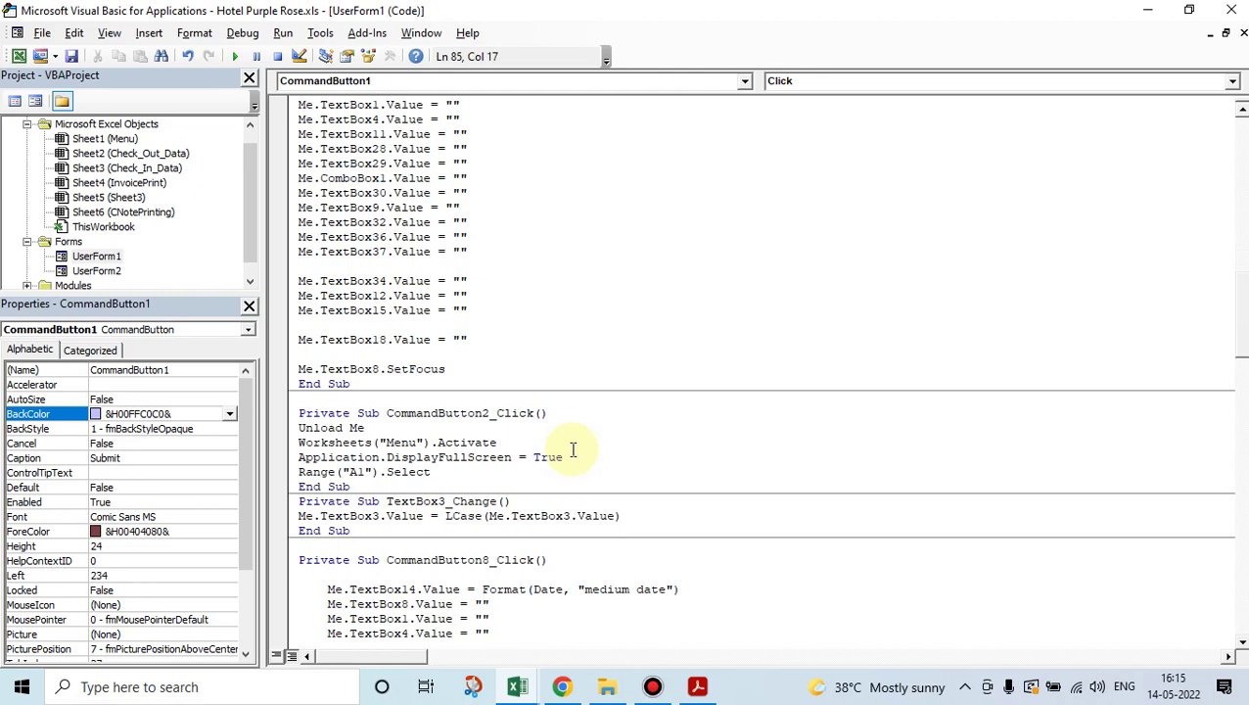
scroll(573, 450, "up", 6)
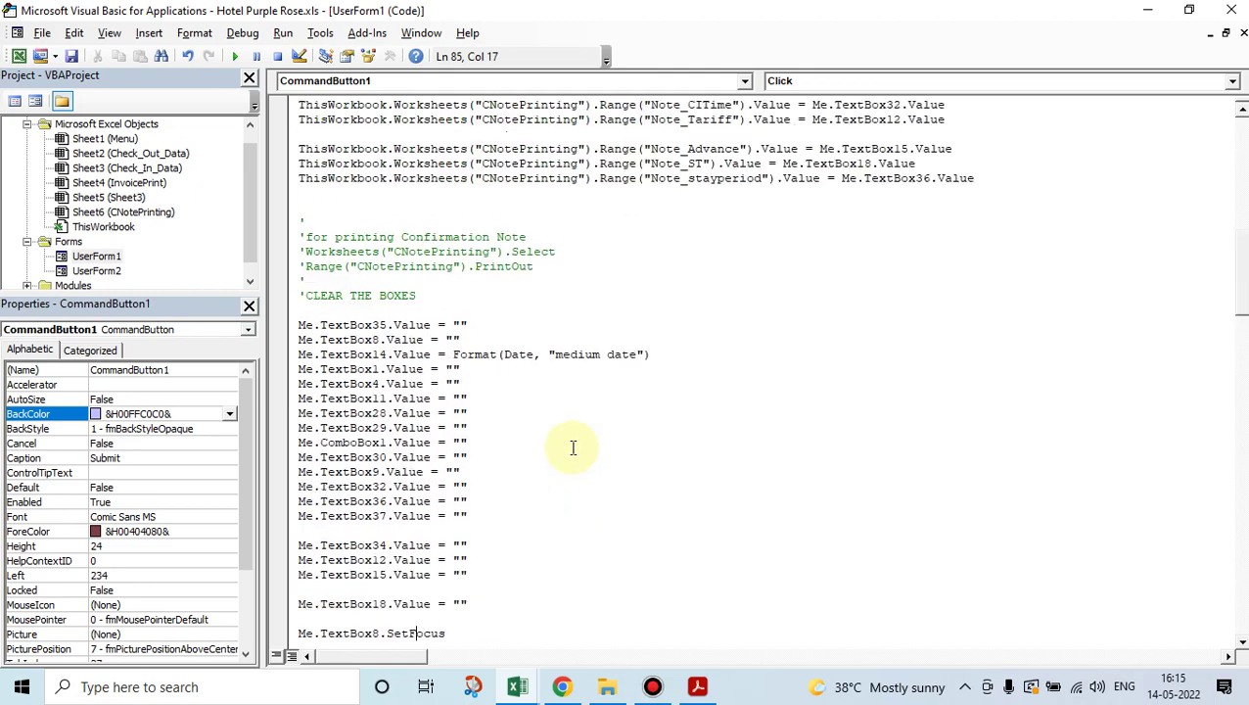
Step: Open UserForm2 in the designer, run the Bill form and retrieve the guest record for registration number 1
double_click(102, 273)
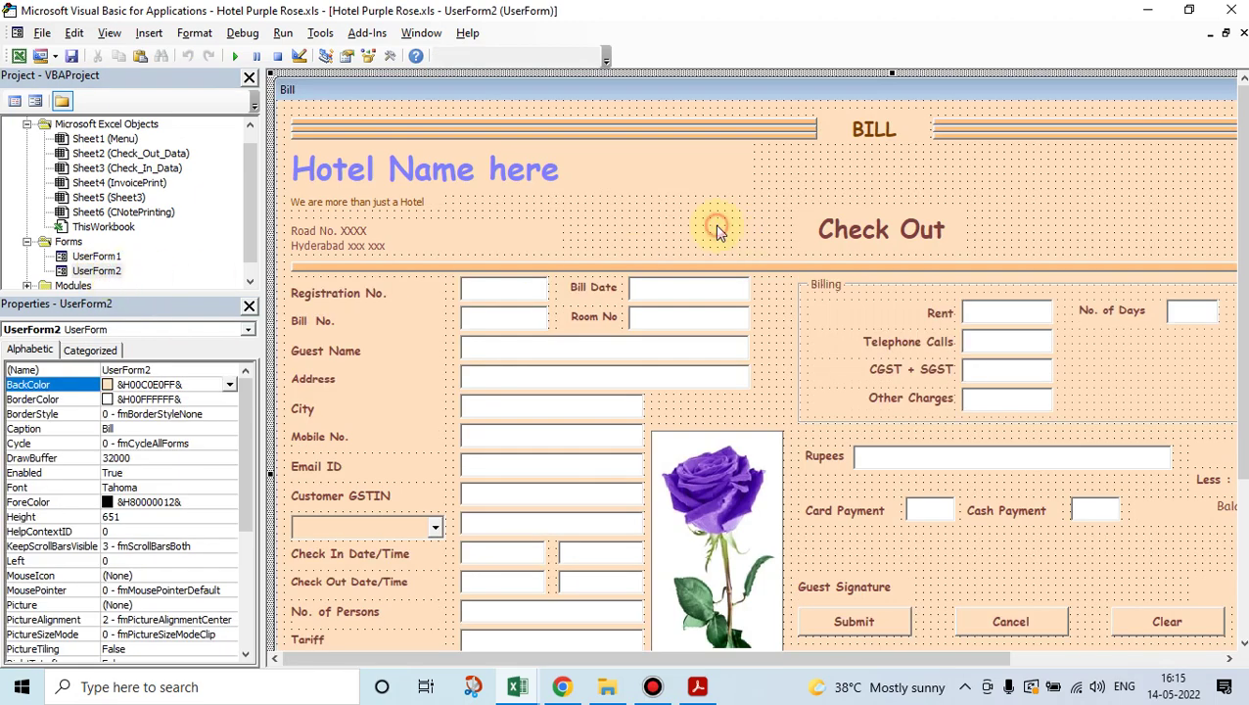
left_click(235, 56)
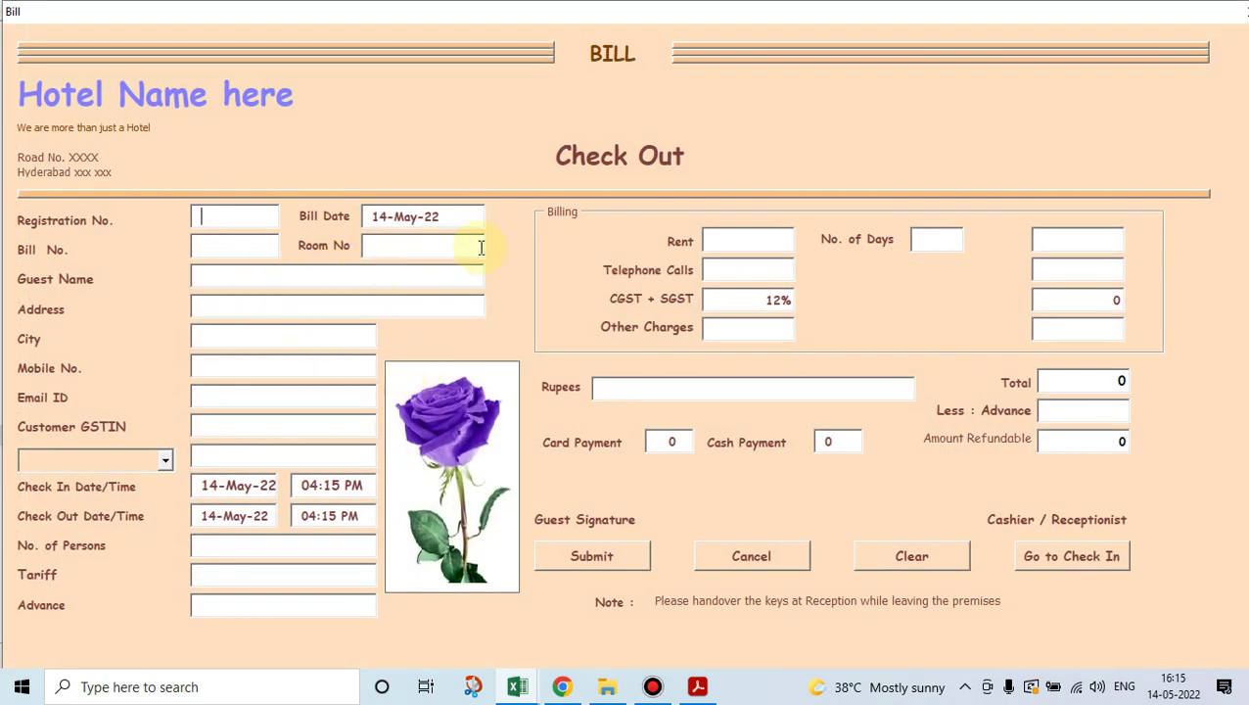
type("1")
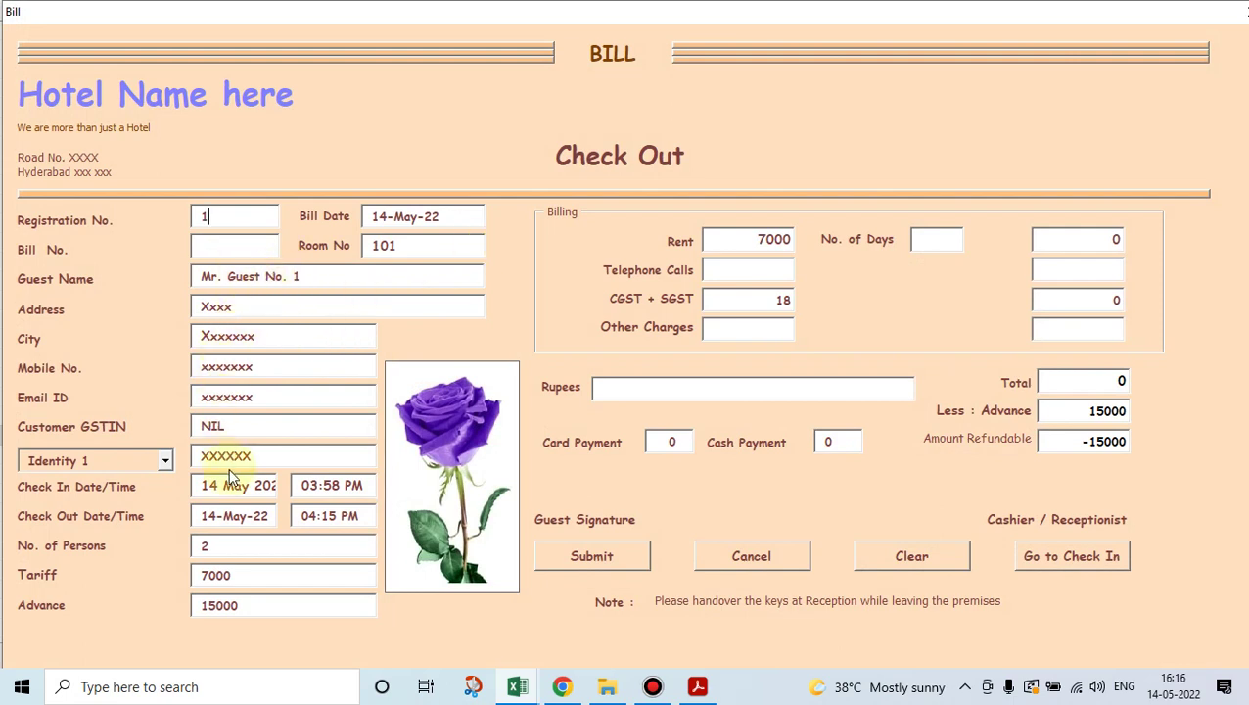
Step: Fill in the Bill form with bill number 101, 2 days of stay and 0 for telephone calls
left_click(209, 249)
type("101")
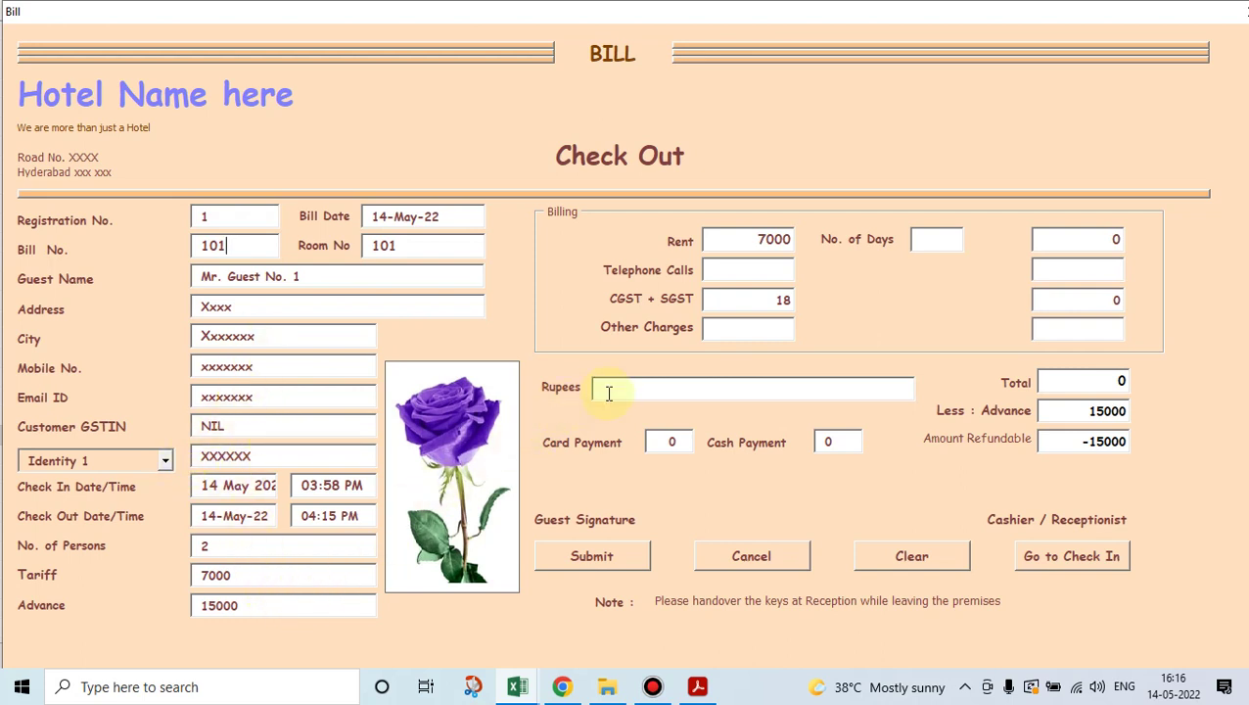
left_click(916, 245)
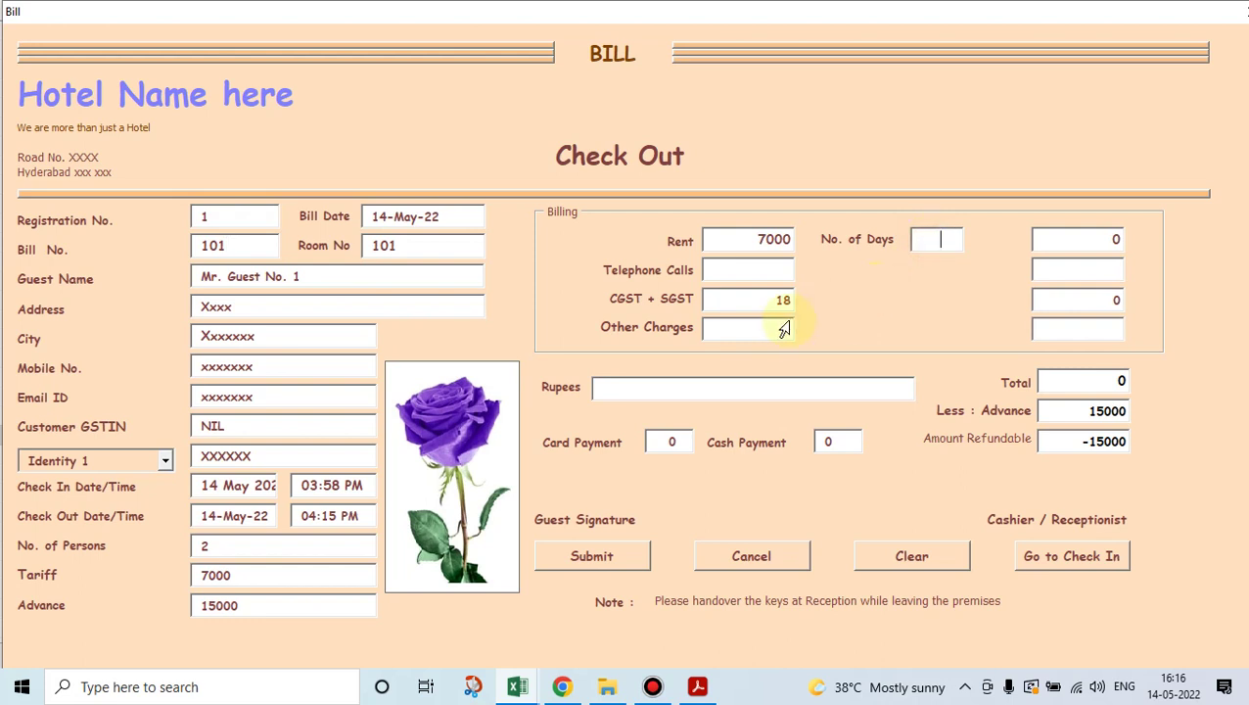
type("2")
type("0")
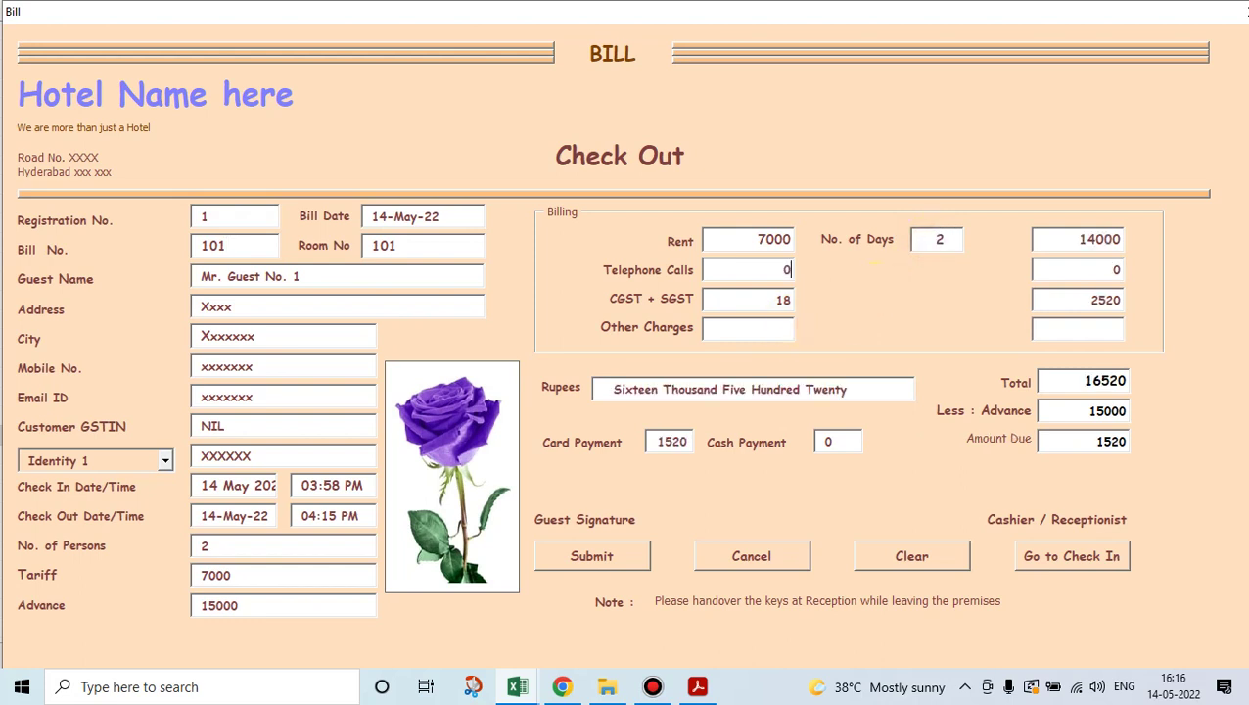
Step: Set the other charges in the billing section to 350
key("Tab")
key("Tab")
type("352")
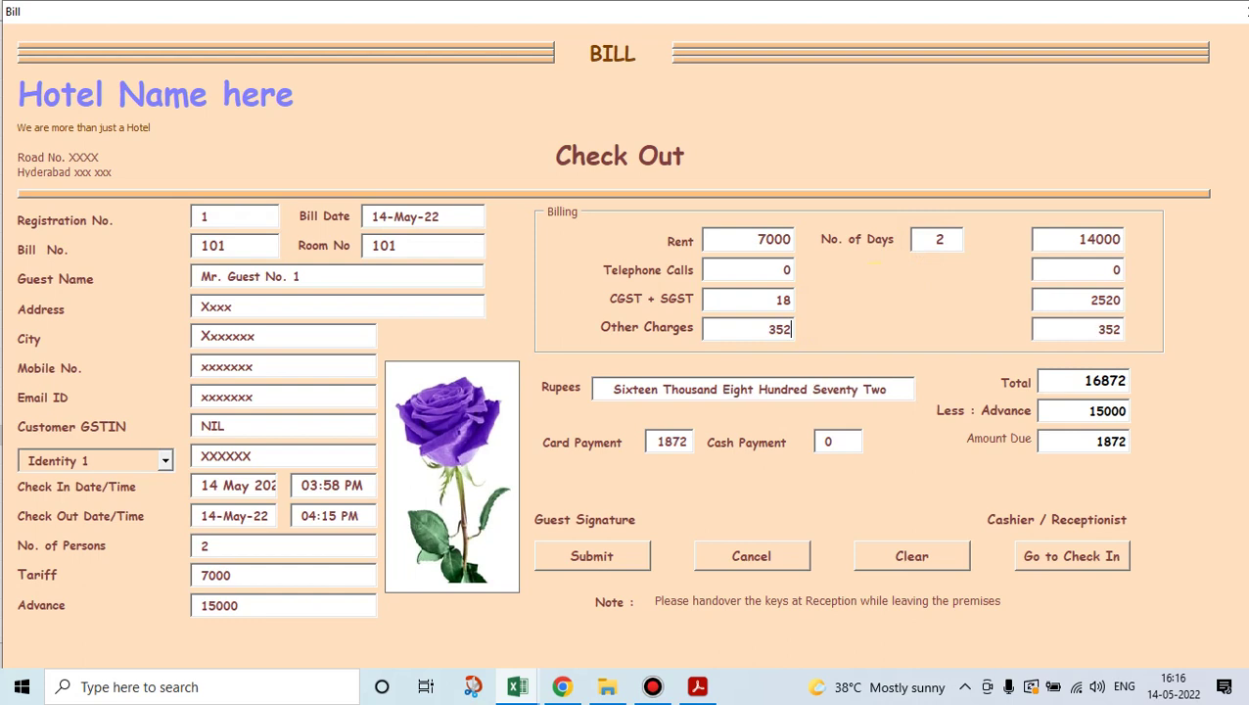
key("BackSpace")
type("0")
key("Tab")
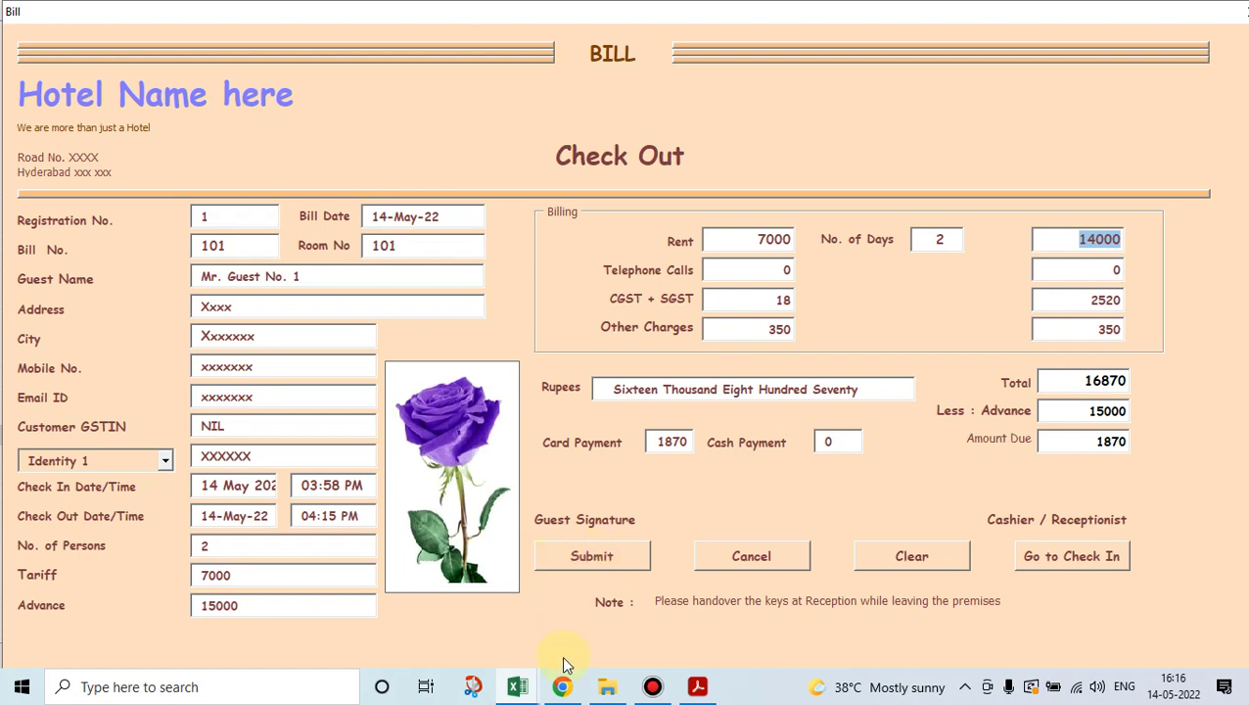
Step: Close the Bill form without submitting it and go back from the VBA editor to the Menu sheet of the Hotel Purple Rose workbook
left_click(517, 686)
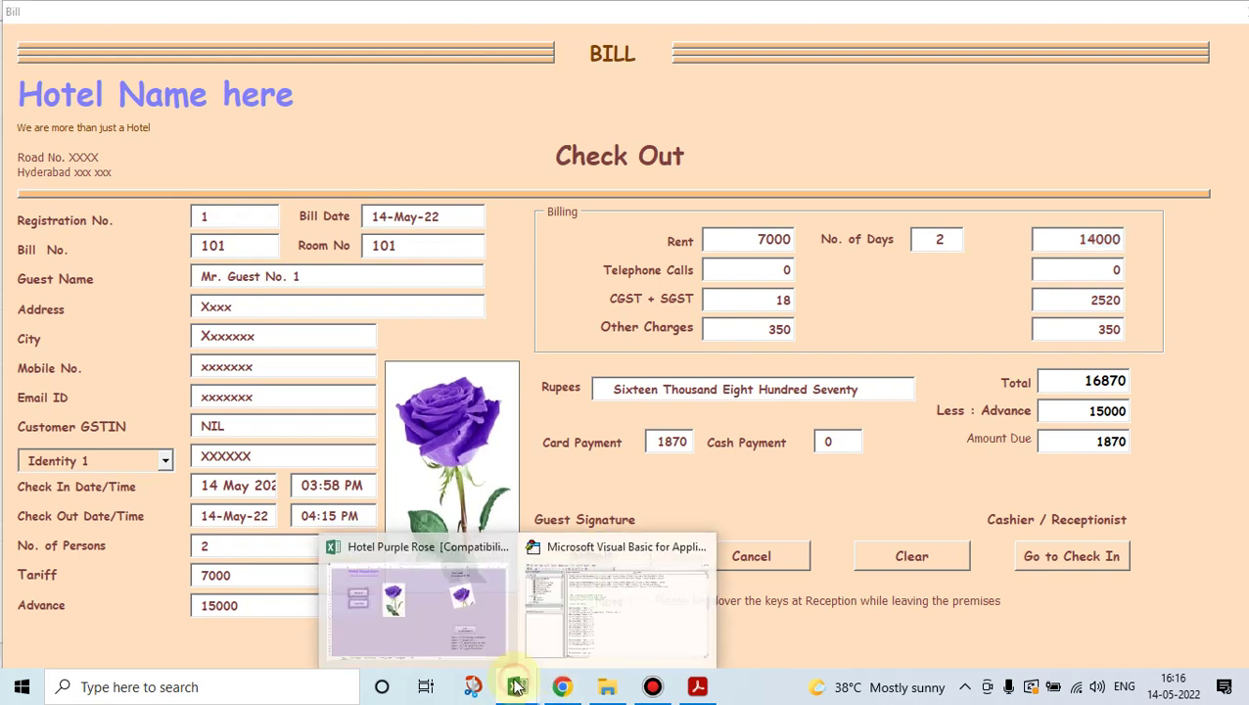
left_click(483, 607)
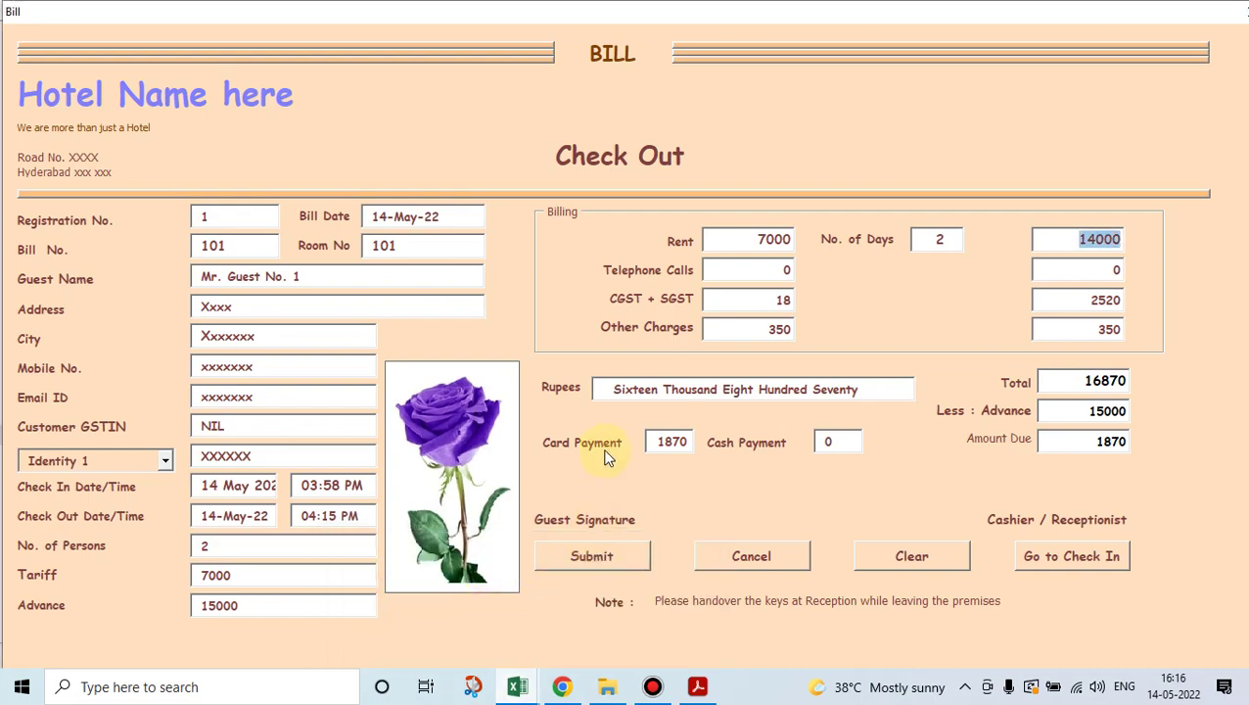
key("alt+F4")
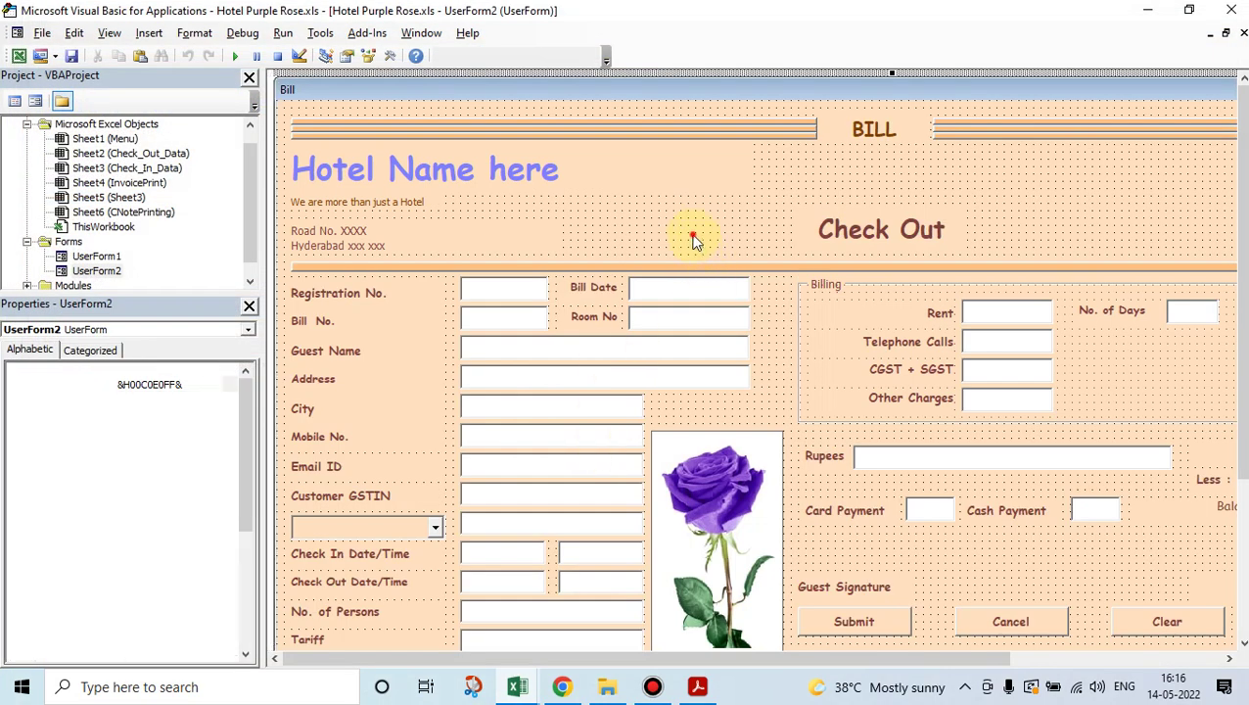
left_click(1146, 10)
left_click(588, 485)
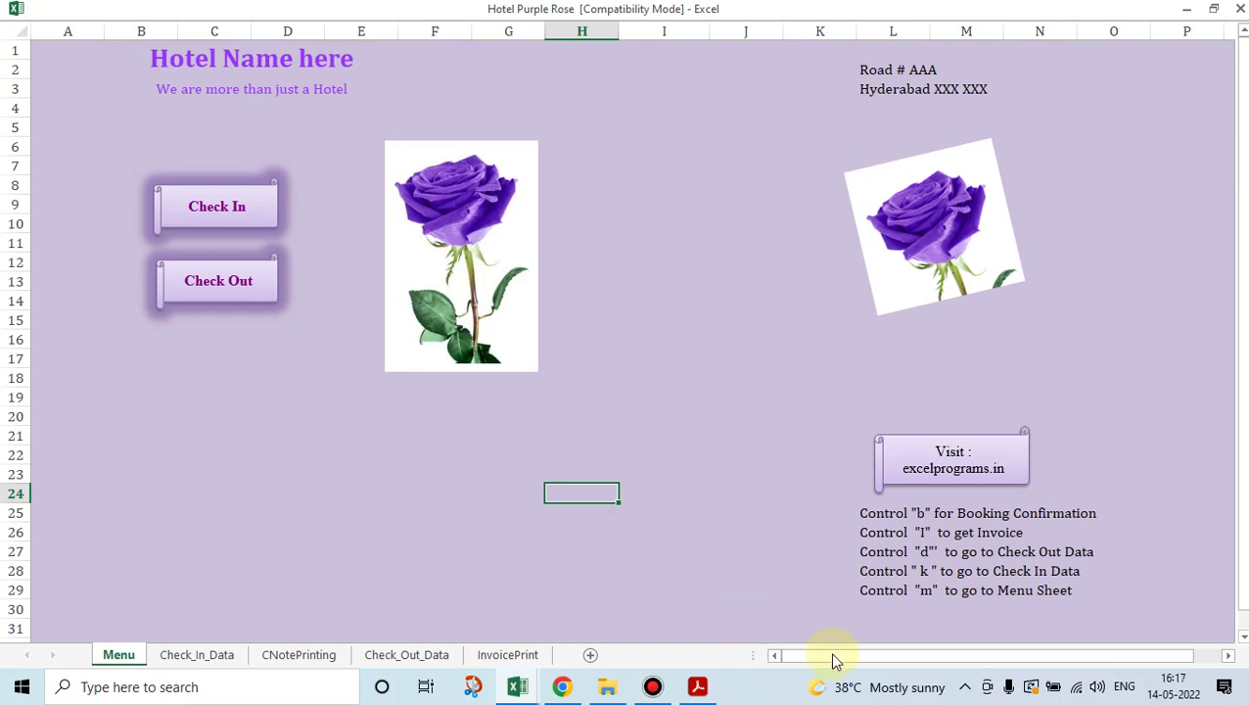
left_click_drag(831, 660, 942, 662)
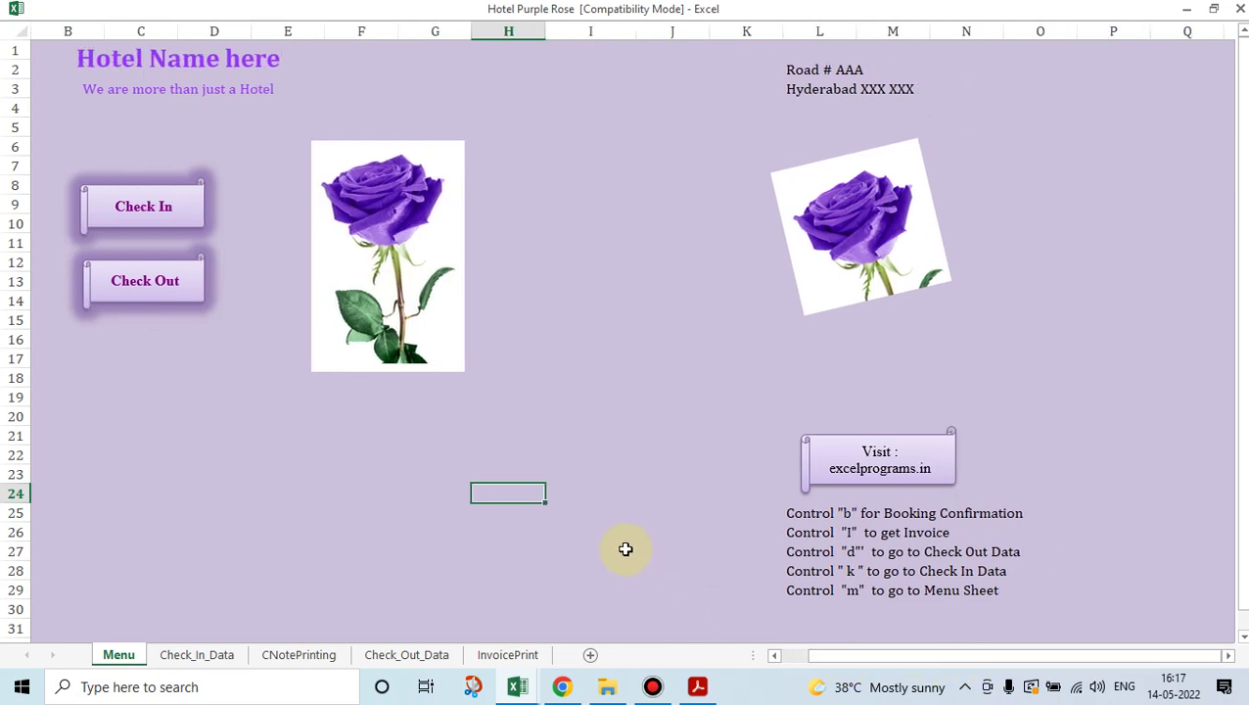